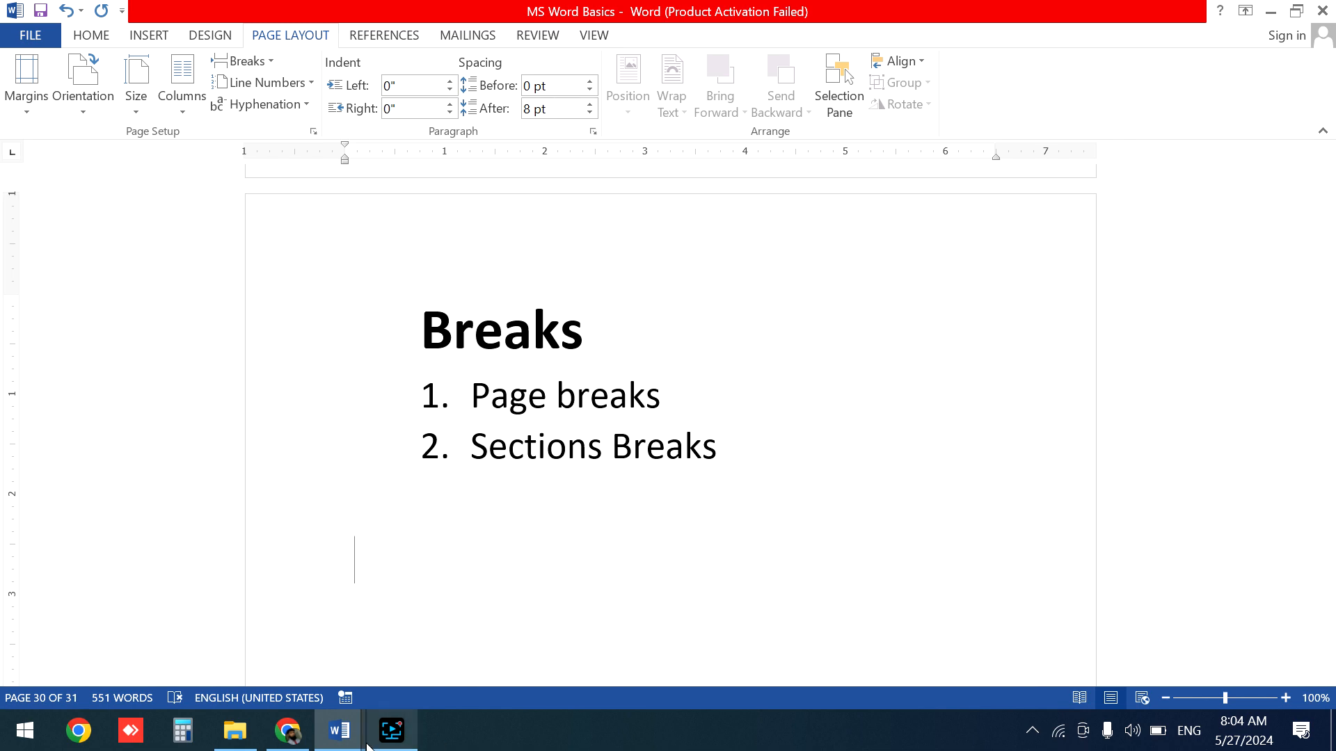
# - Switch to the Document1 window and view the available break types on the Page Layout tab
pyautogui.click(343, 736)
pyautogui.click(415, 664)
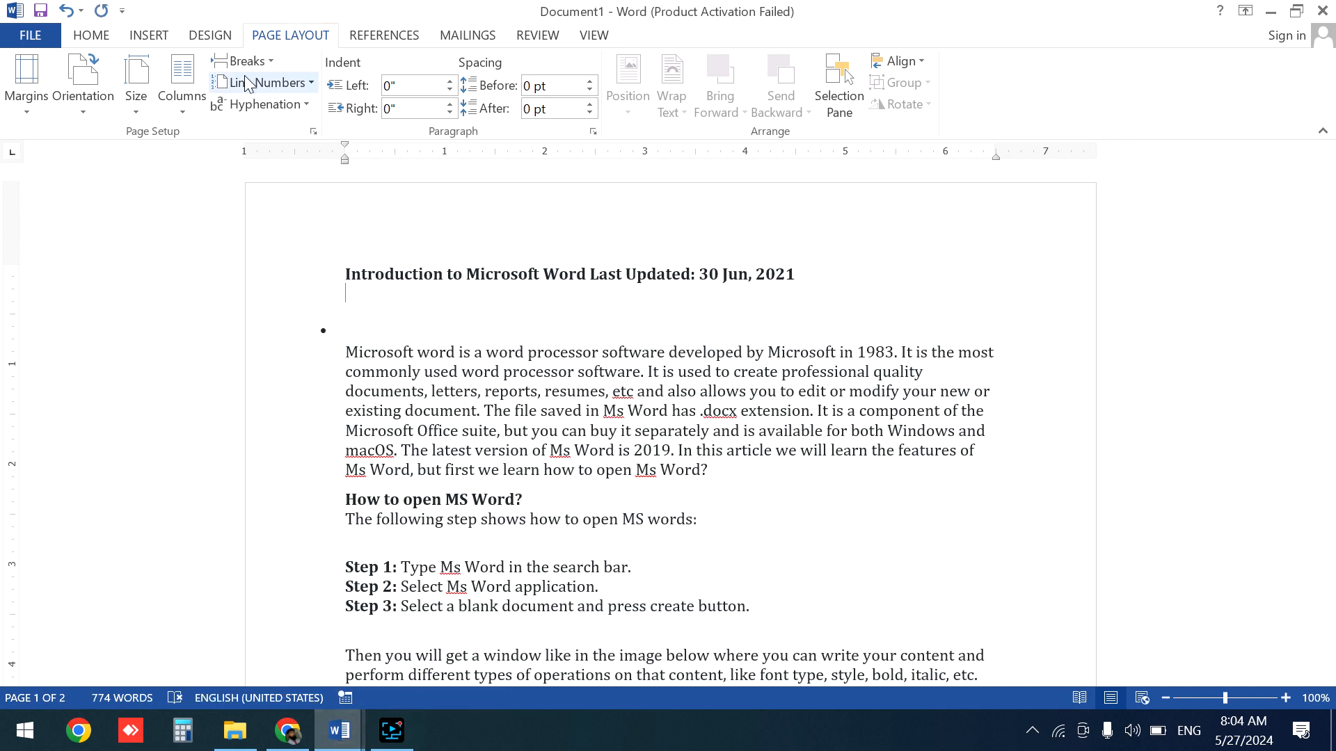
pyautogui.click(103, 34)
pyautogui.click(291, 38)
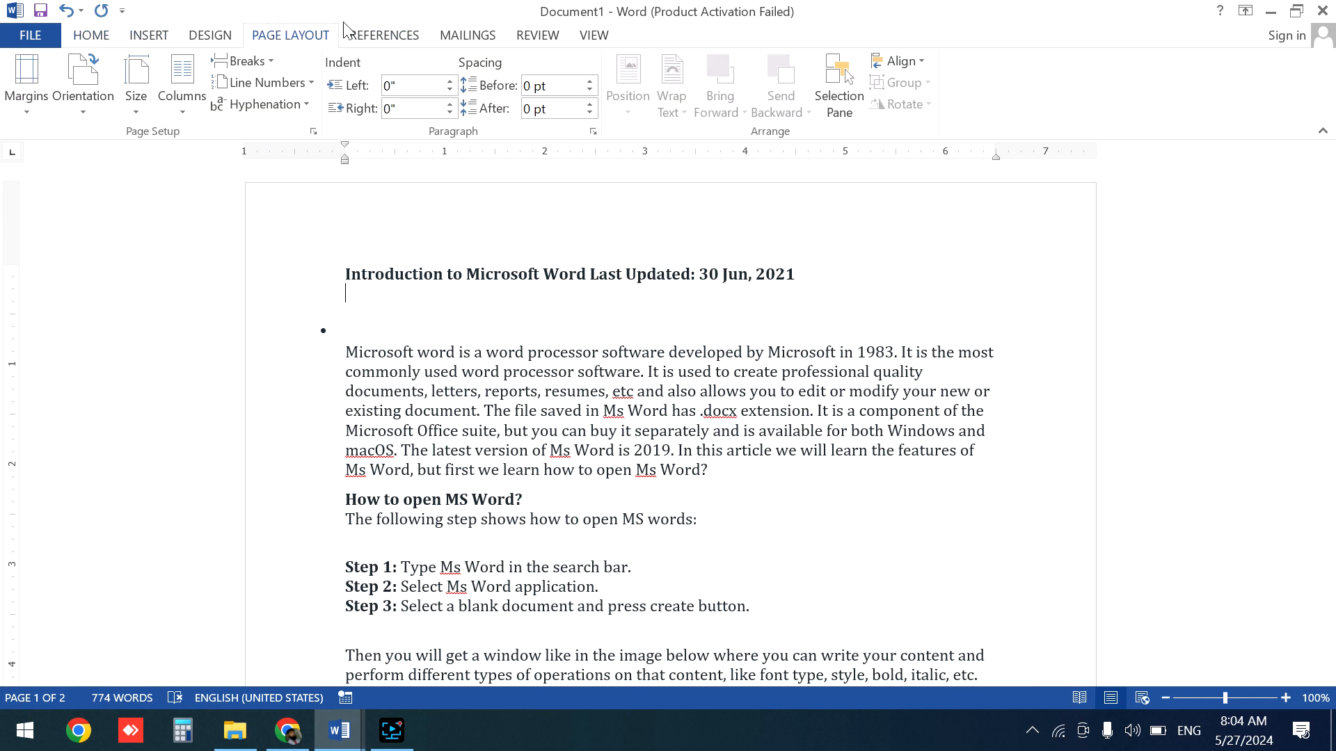
pyautogui.click(270, 61)
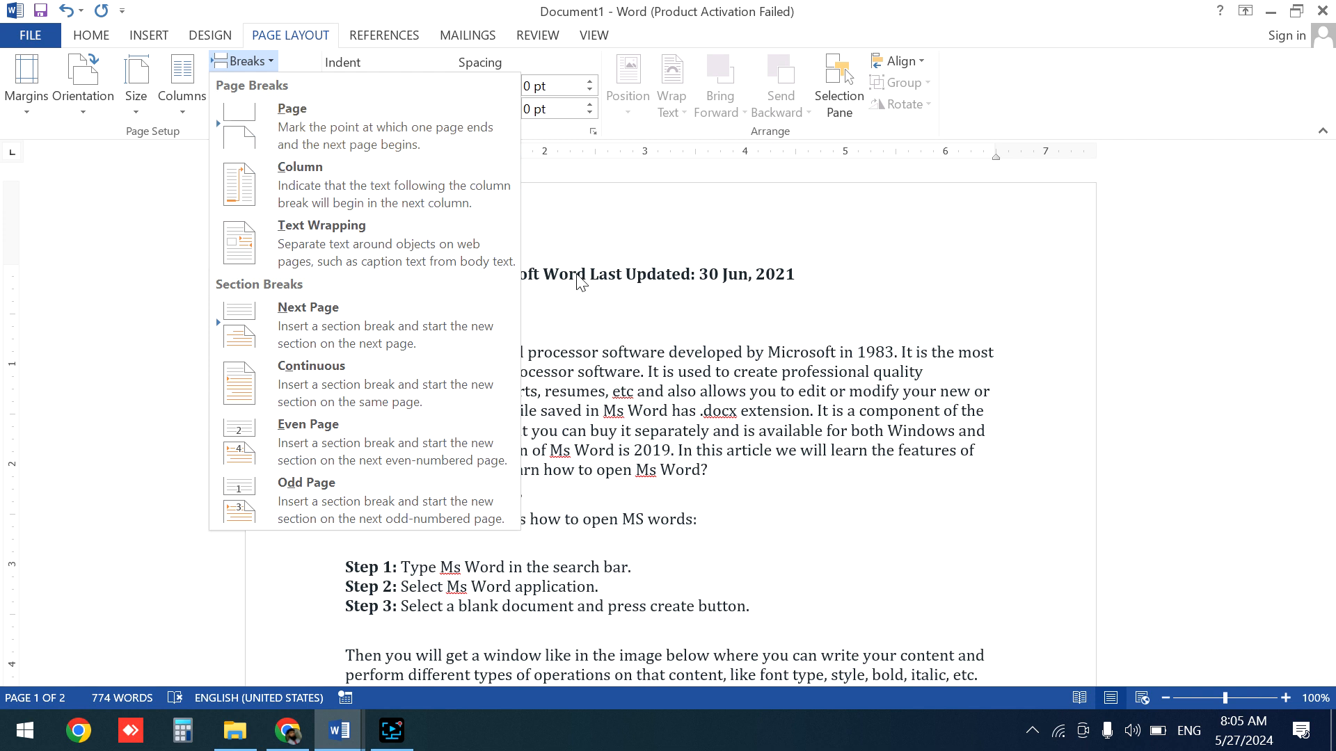
pyautogui.click(723, 409)
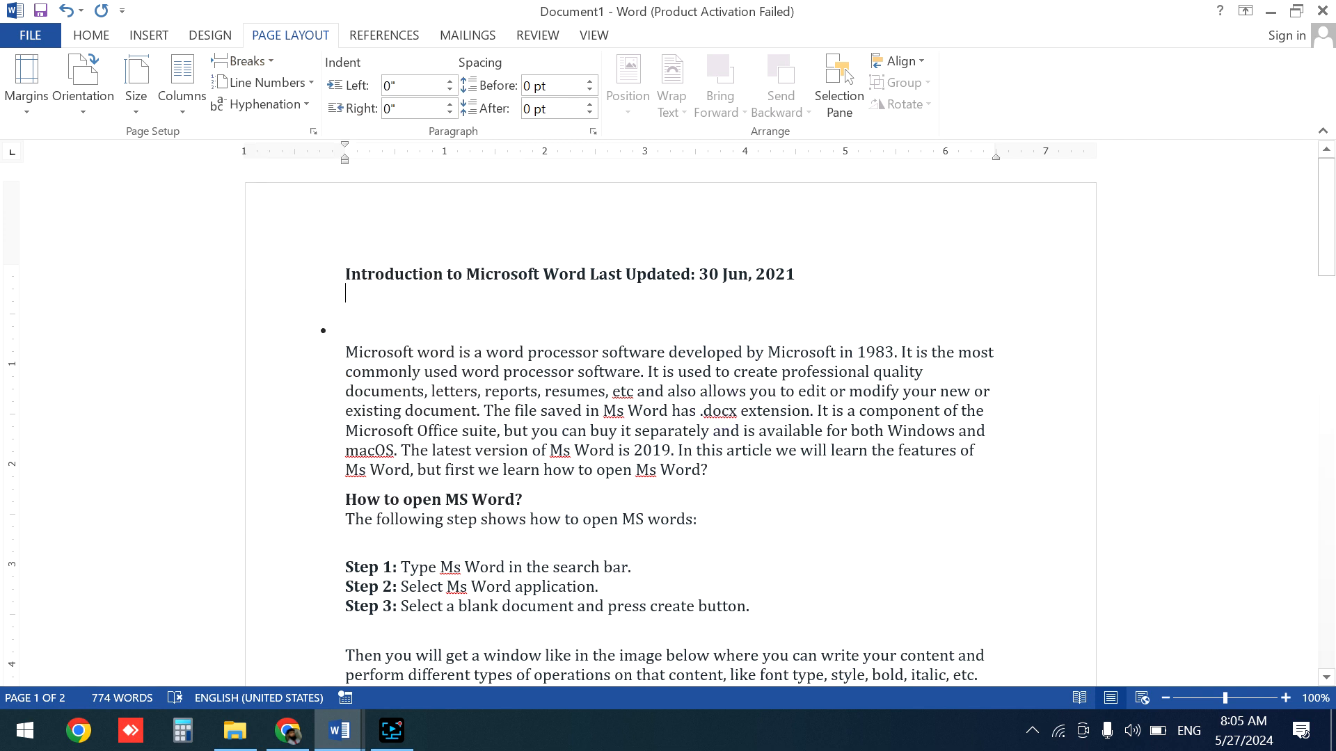
# - Insert a page break after the paragraph under the 'Features of MS Word' heading
pyautogui.moveTo(1330, 237); pyautogui.dragTo(1333, 317)
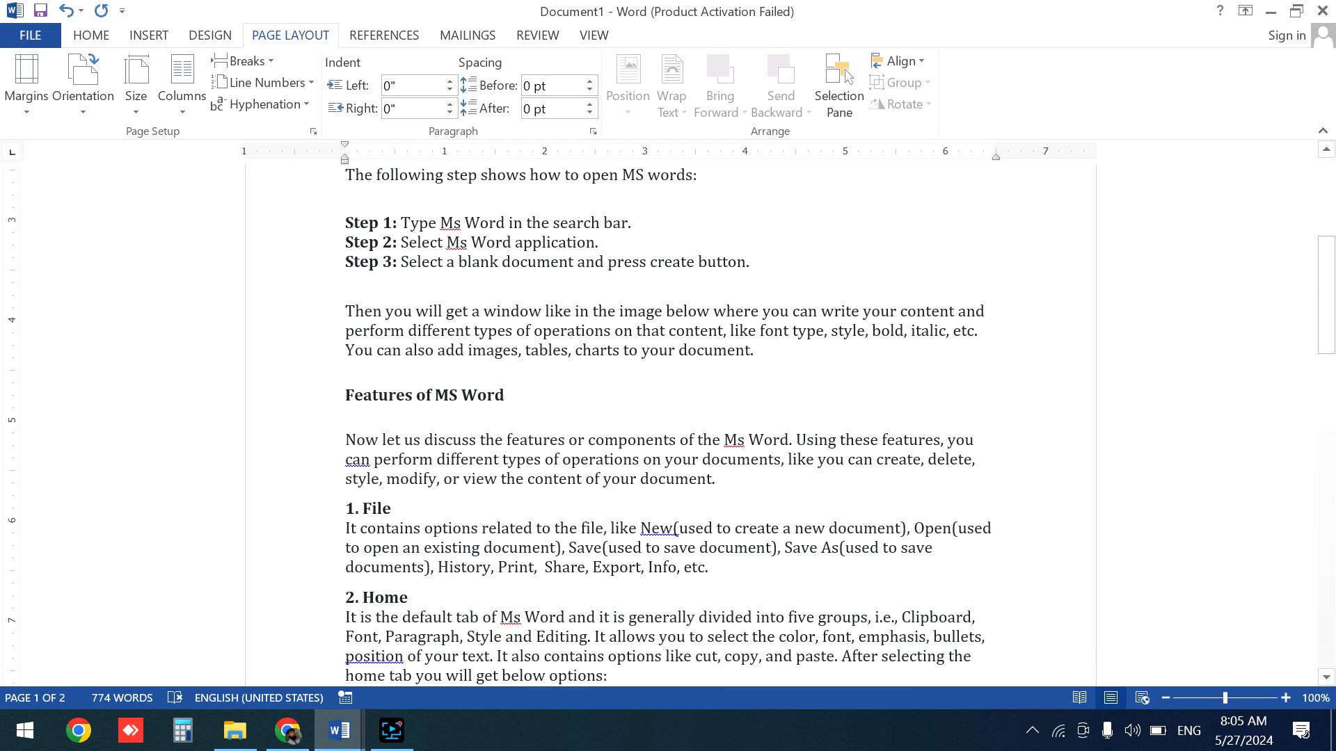
pyautogui.click(722, 481)
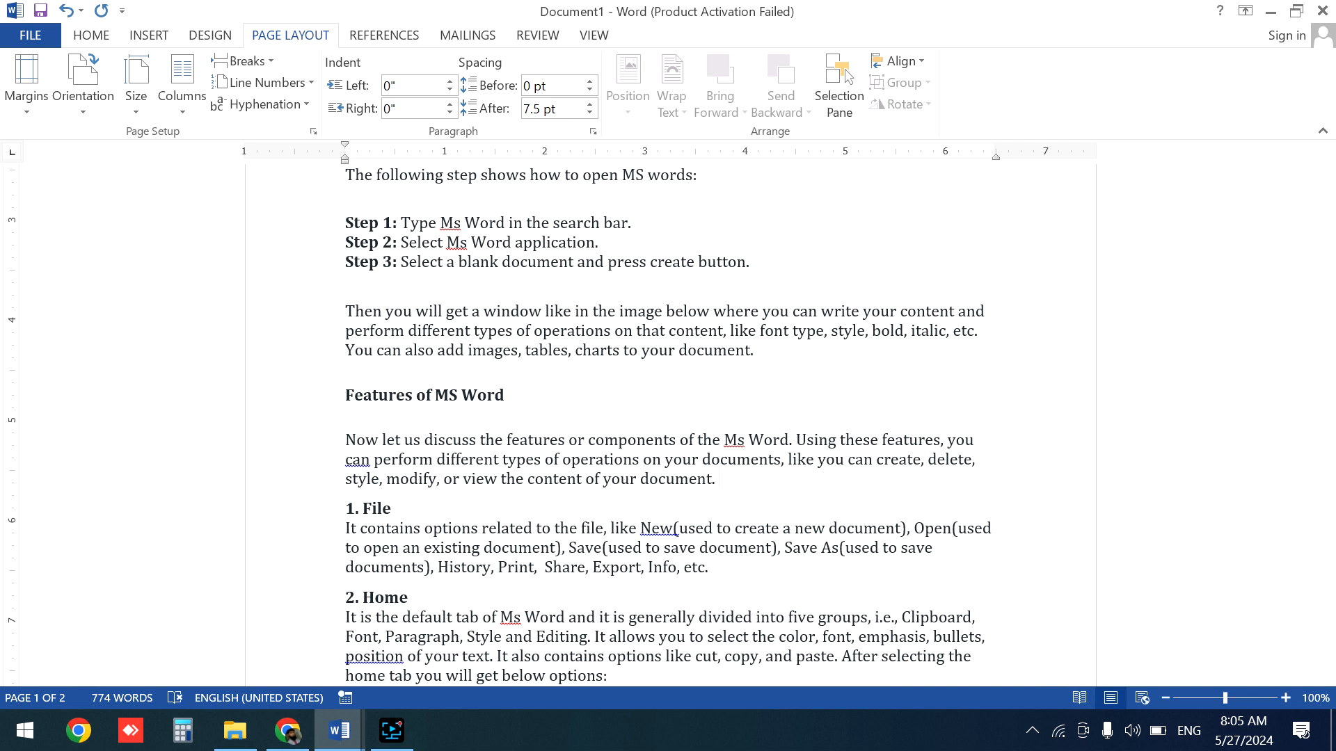
pyautogui.click(275, 68)
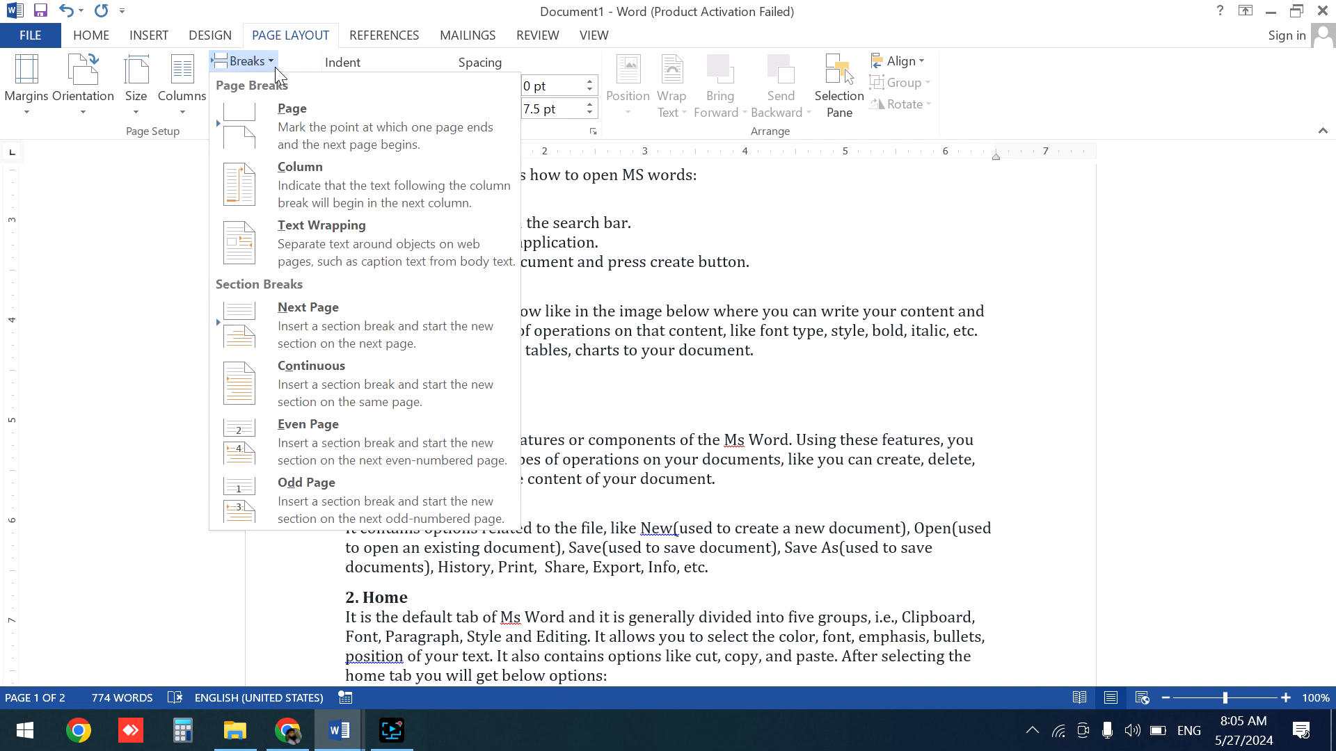
pyautogui.click(327, 140)
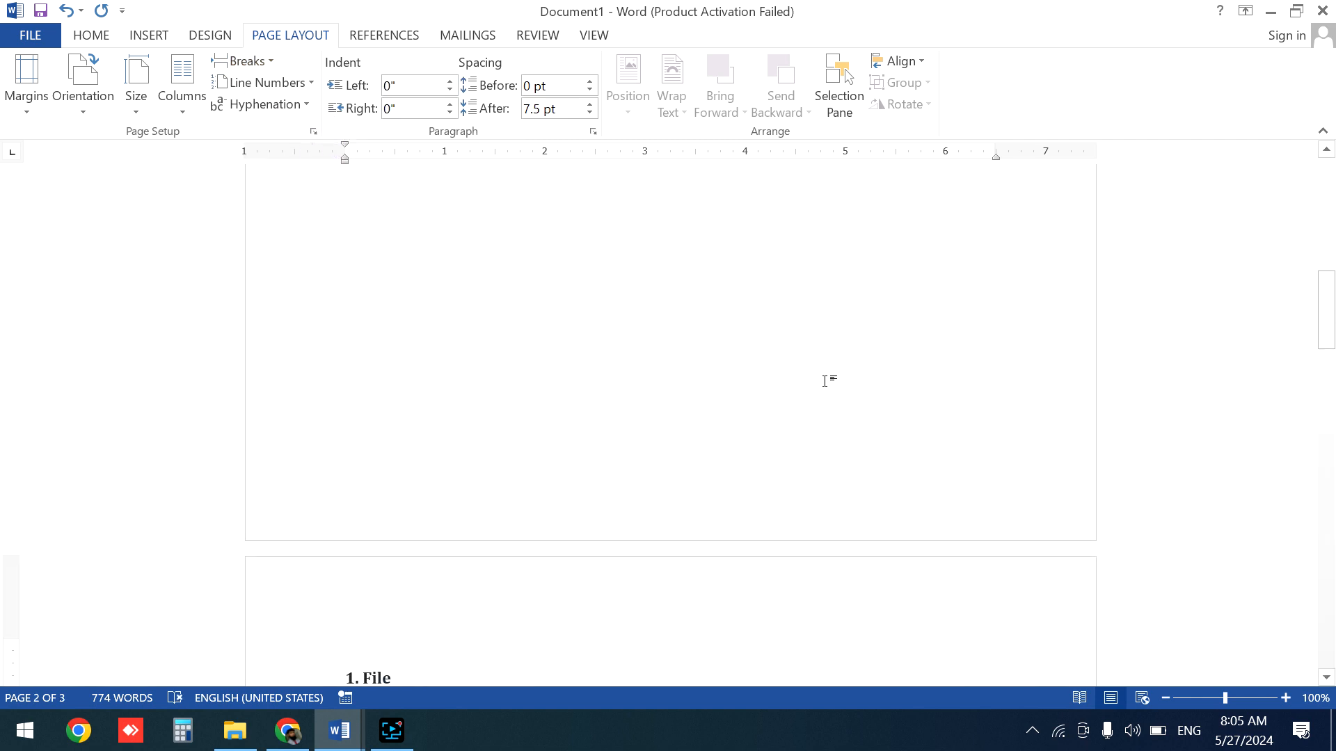
# - Switch to Read Mode and back to Print Layout, and set the zoom to 78%
pyautogui.moveTo(1333, 309); pyautogui.dragTo(1333, 269)
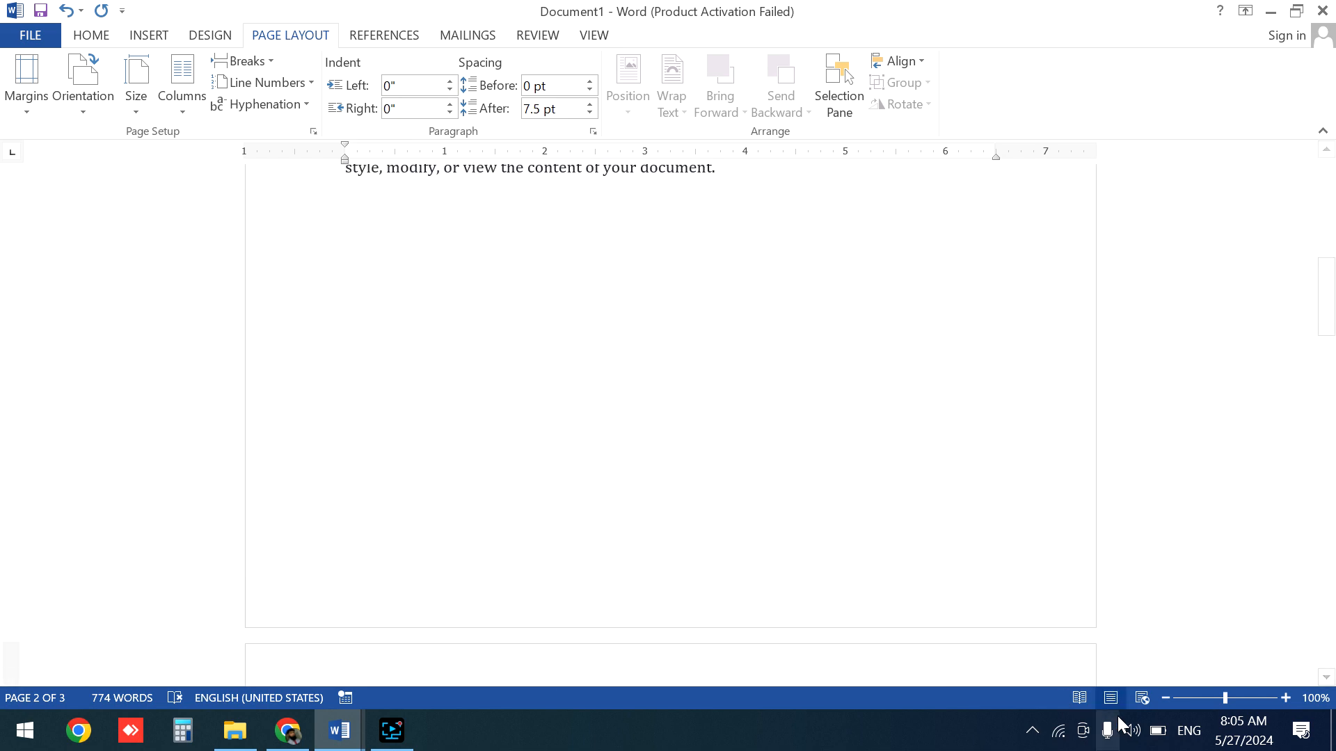
pyautogui.click(1077, 699)
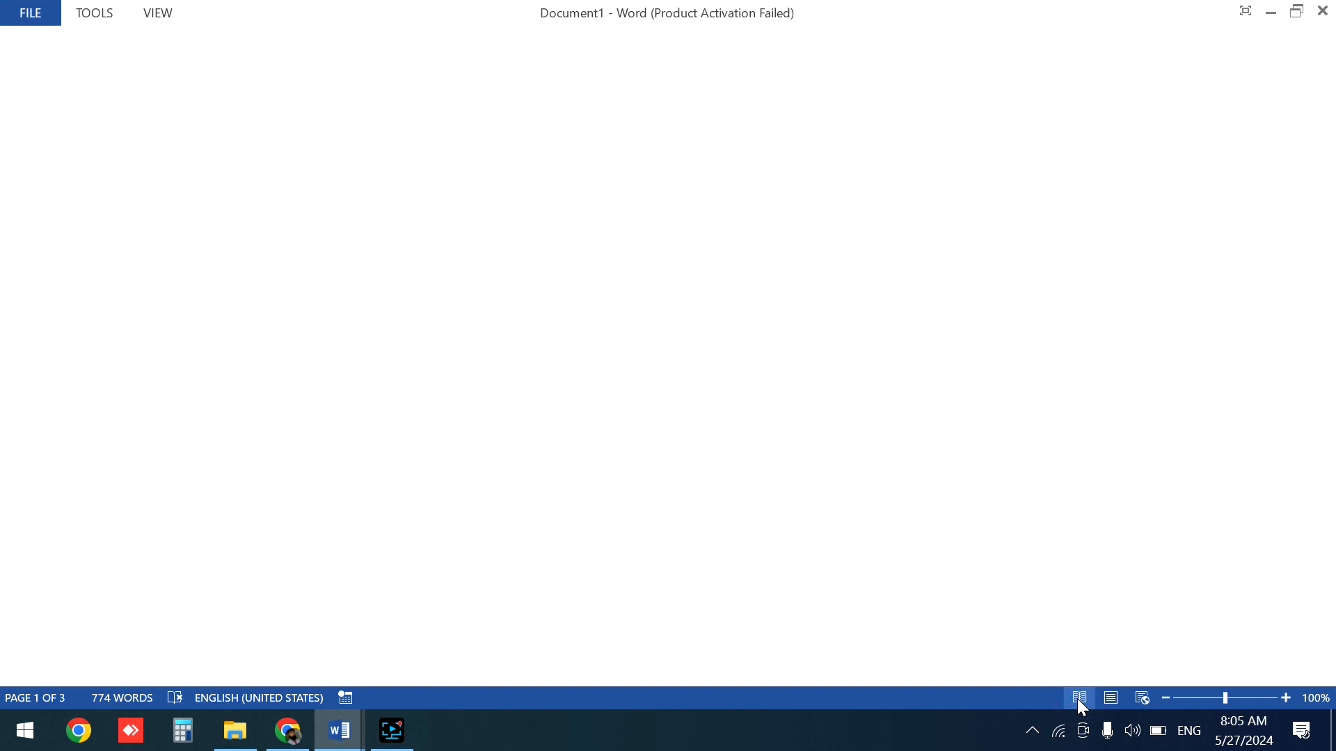
pyautogui.click(1112, 698)
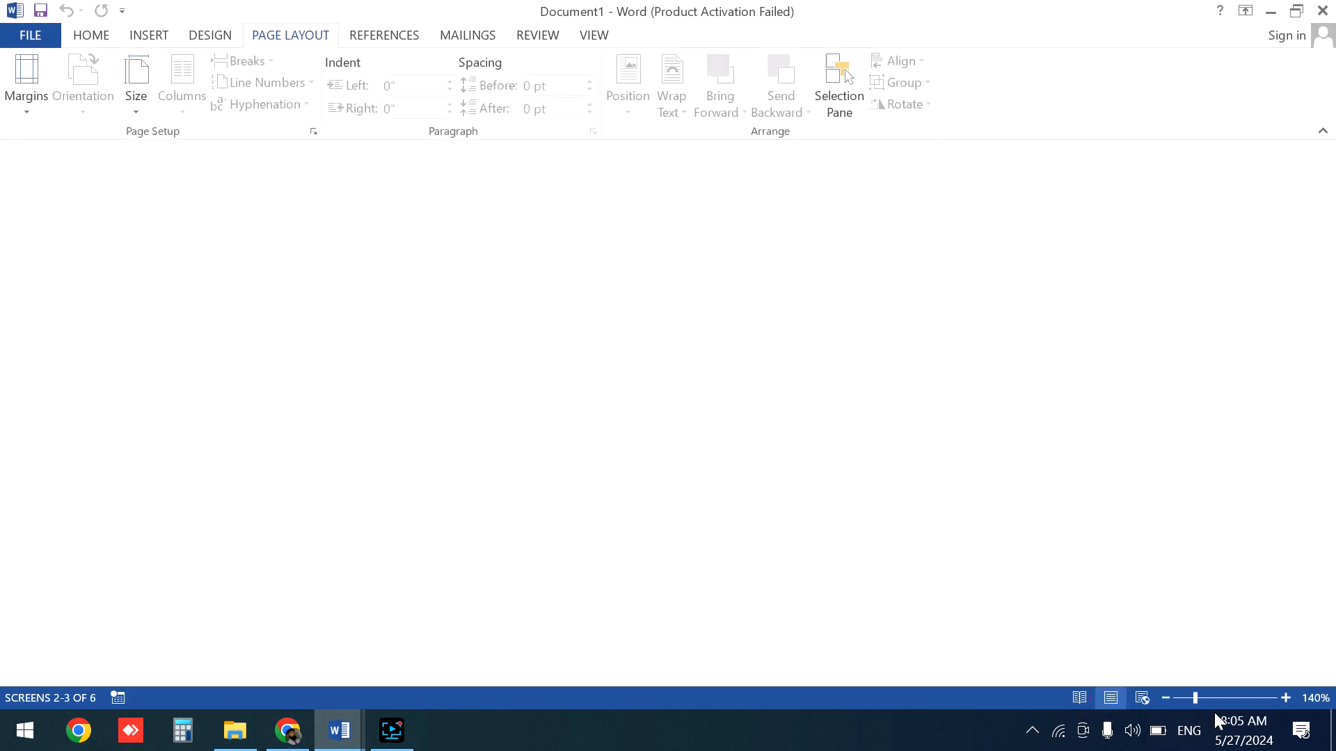
pyautogui.click(1188, 697)
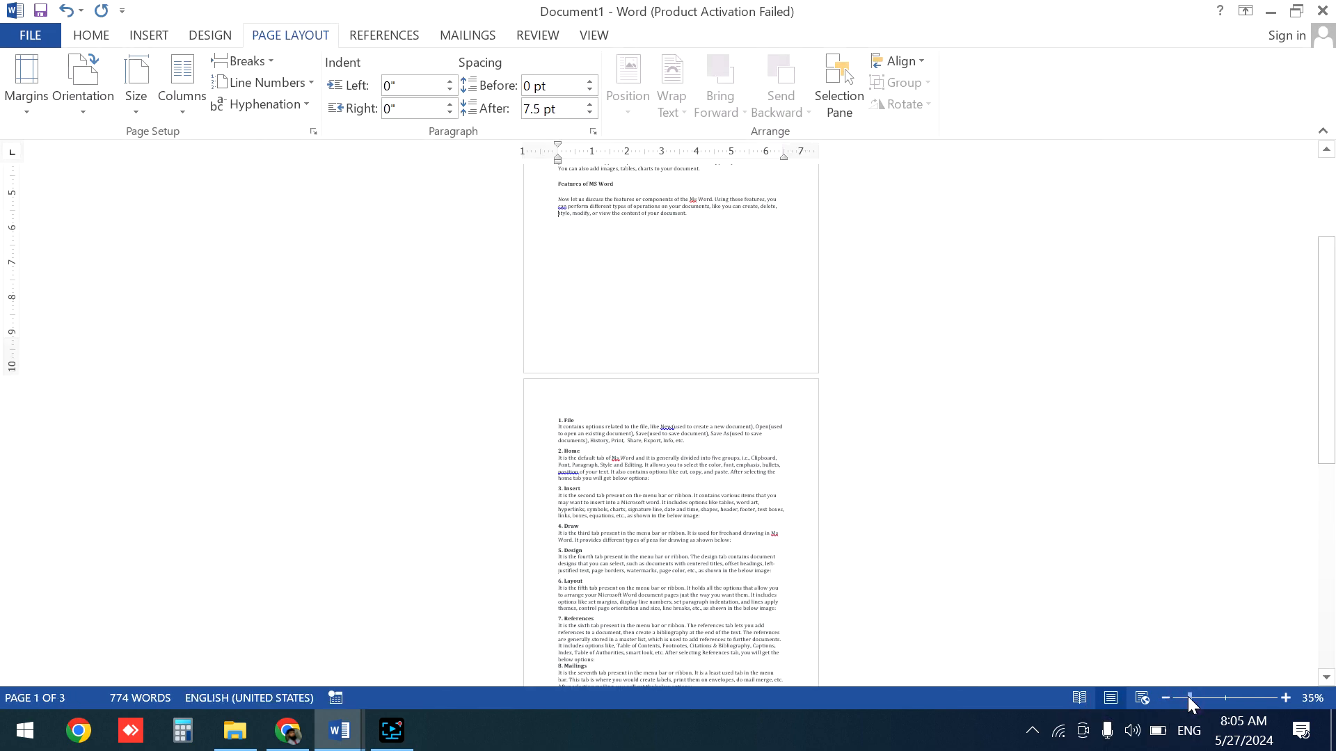
pyautogui.click(1178, 697)
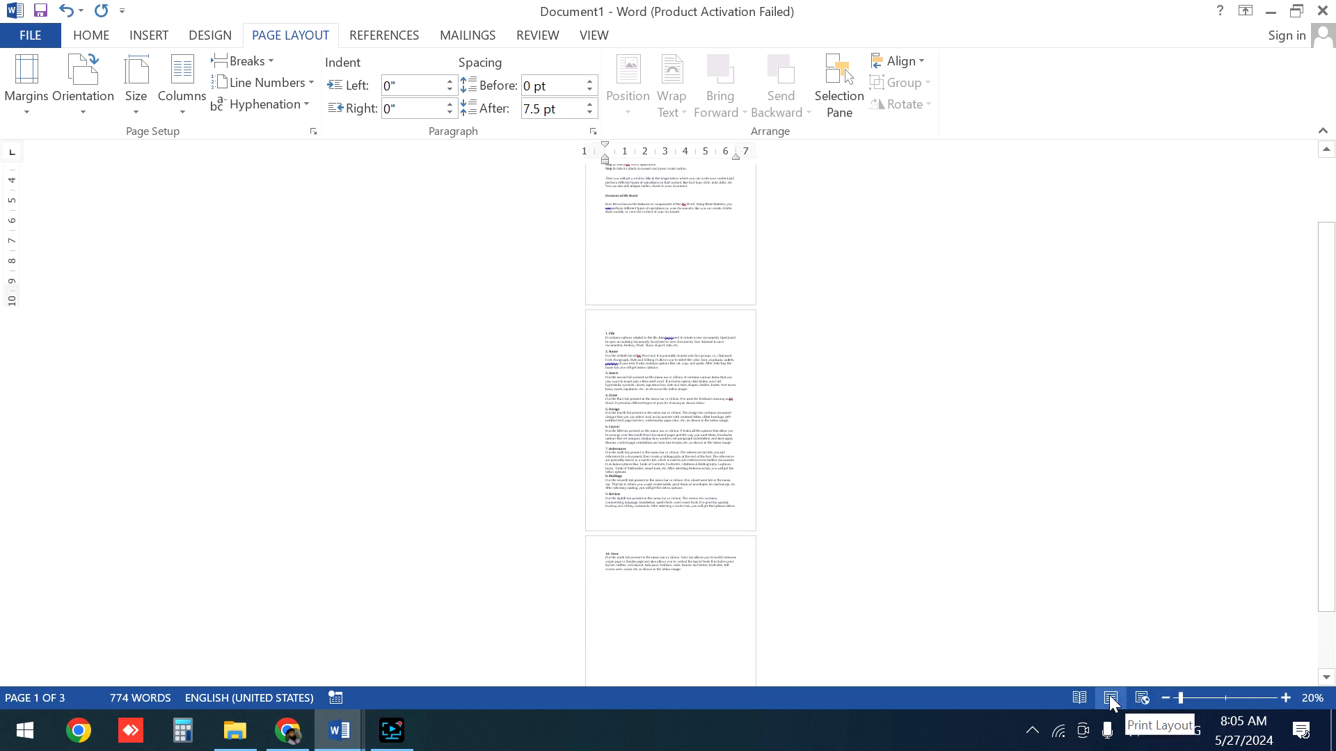
pyautogui.click(1200, 698)
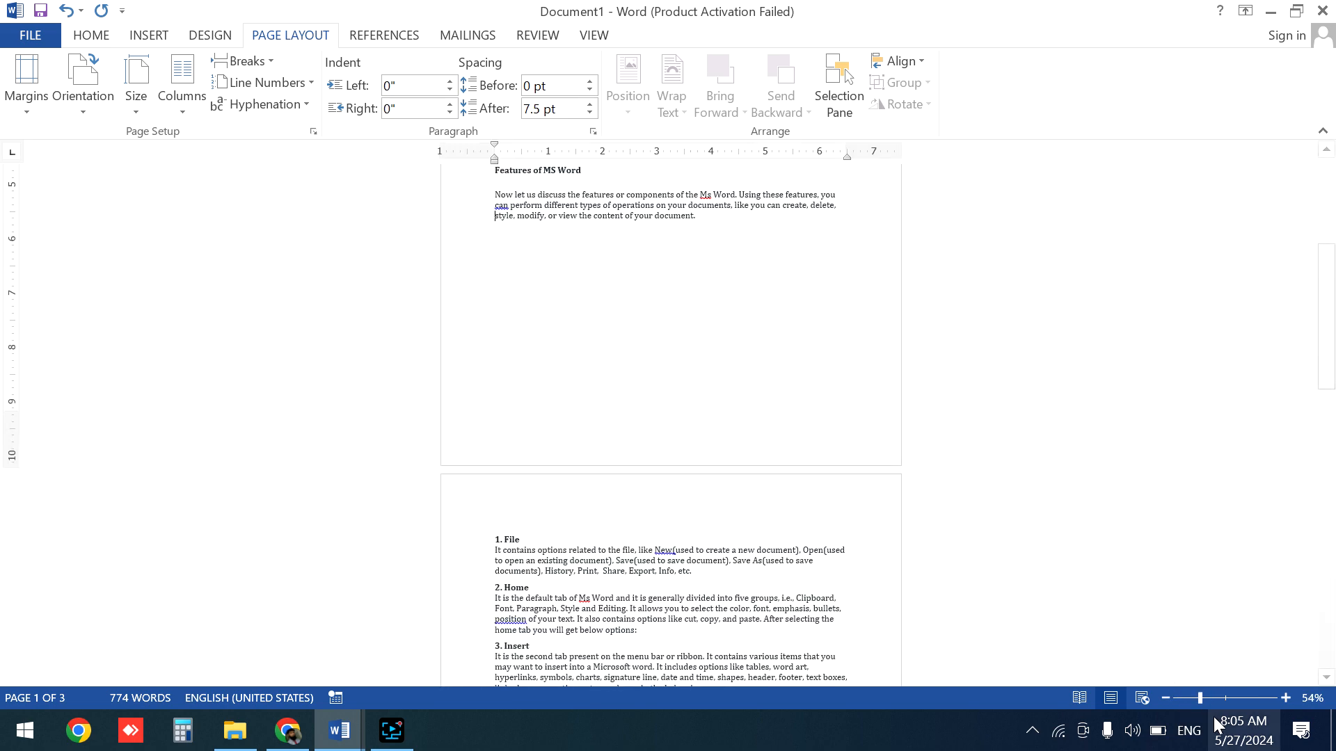
pyautogui.click(1213, 697)
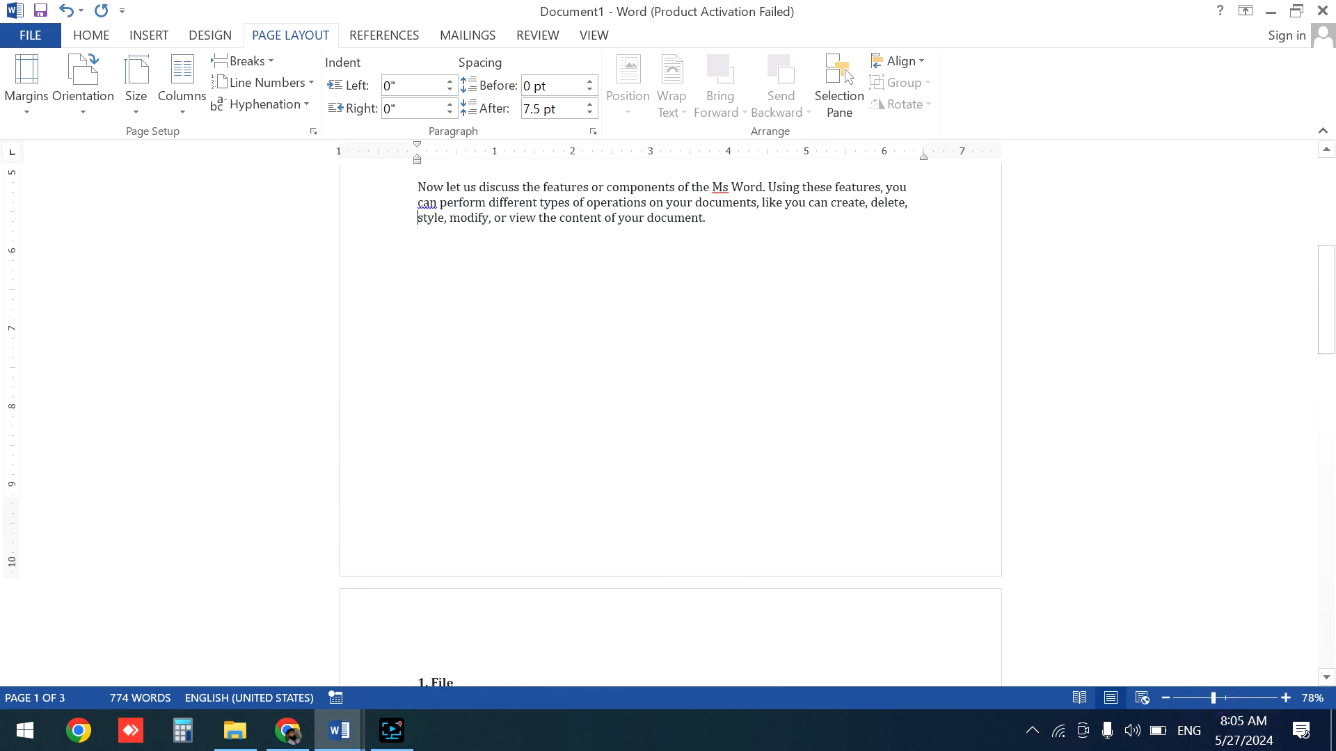
# - Insert a page break at the end of the '6. Layout' section, before the '7. References' heading
pyautogui.moveTo(1324, 334); pyautogui.dragTo(1333, 183)
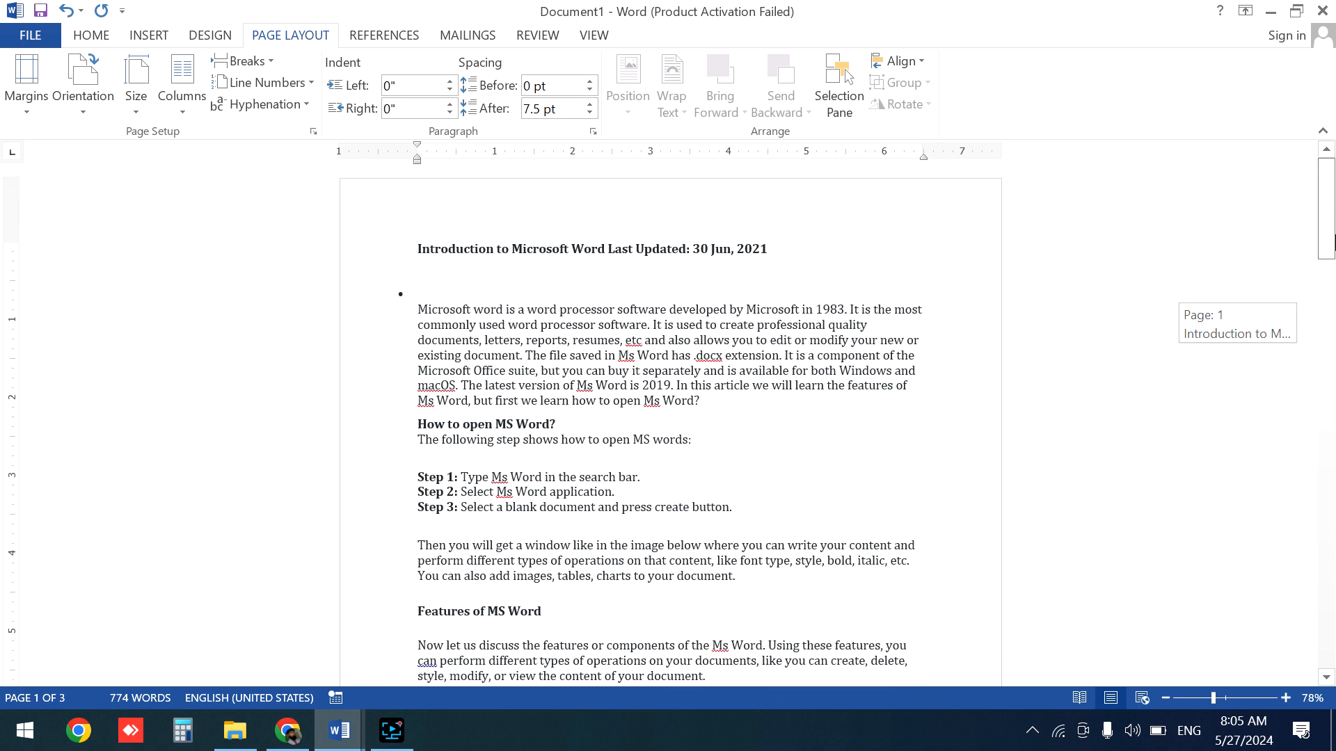
pyautogui.moveTo(1333, 242); pyautogui.dragTo(1333, 377)
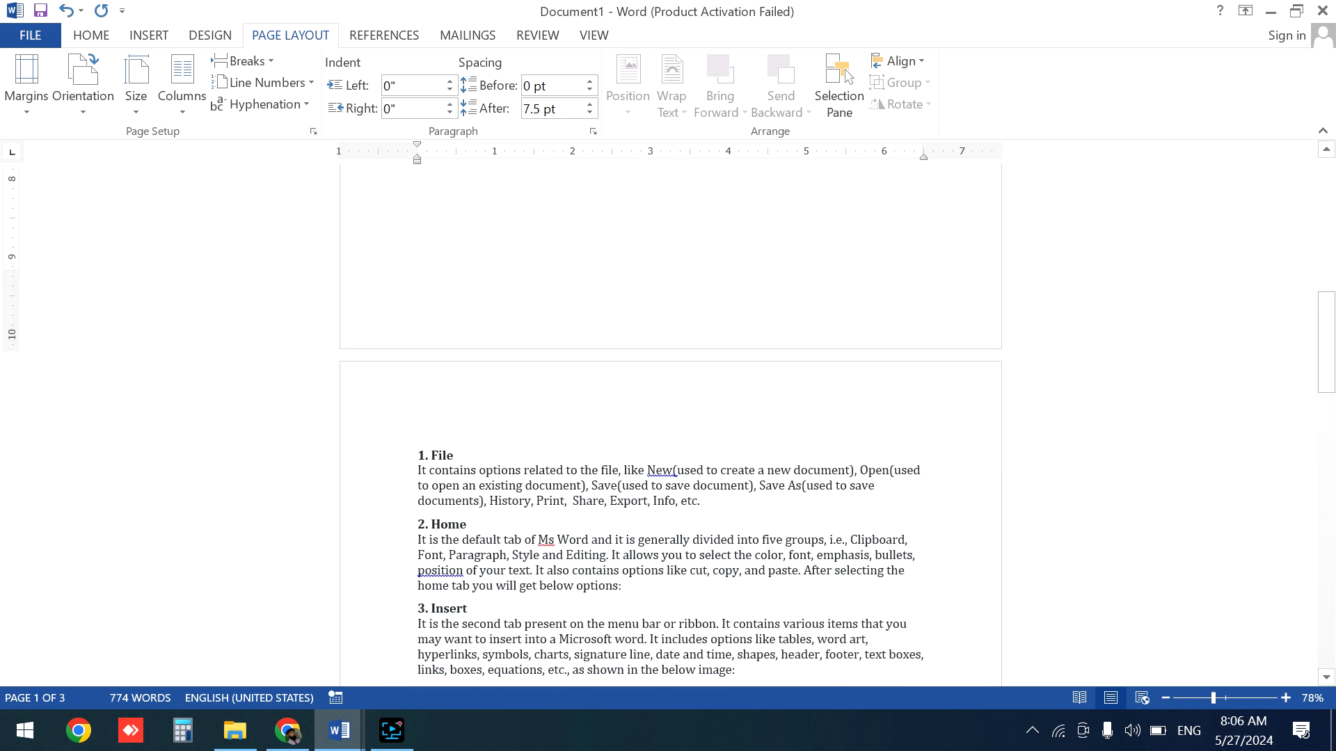
pyautogui.click(639, 583)
pyautogui.press('Down')
pyautogui.press('Down')
pyautogui.press('Down')
pyautogui.press('Down')
pyautogui.press('Down')
pyautogui.press('Down')
pyautogui.press('Down')
pyautogui.press('Down')
pyautogui.press('Down')
pyautogui.press('Down')
pyautogui.press('Down')
pyautogui.press('Down')
pyautogui.press('Down')
pyautogui.press('Down')
pyautogui.press('Down')
pyautogui.press('Down')
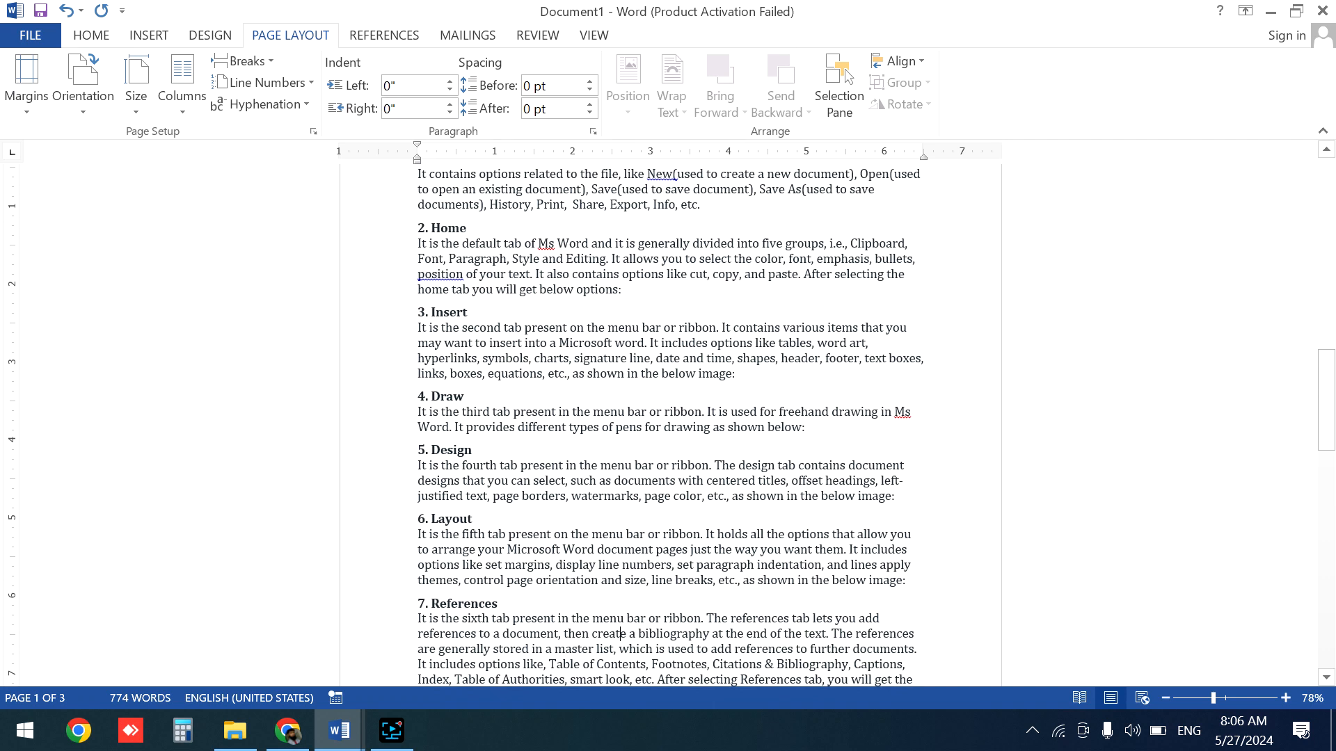
pyautogui.click(909, 581)
pyautogui.hotkey('ctrl', 'Return')
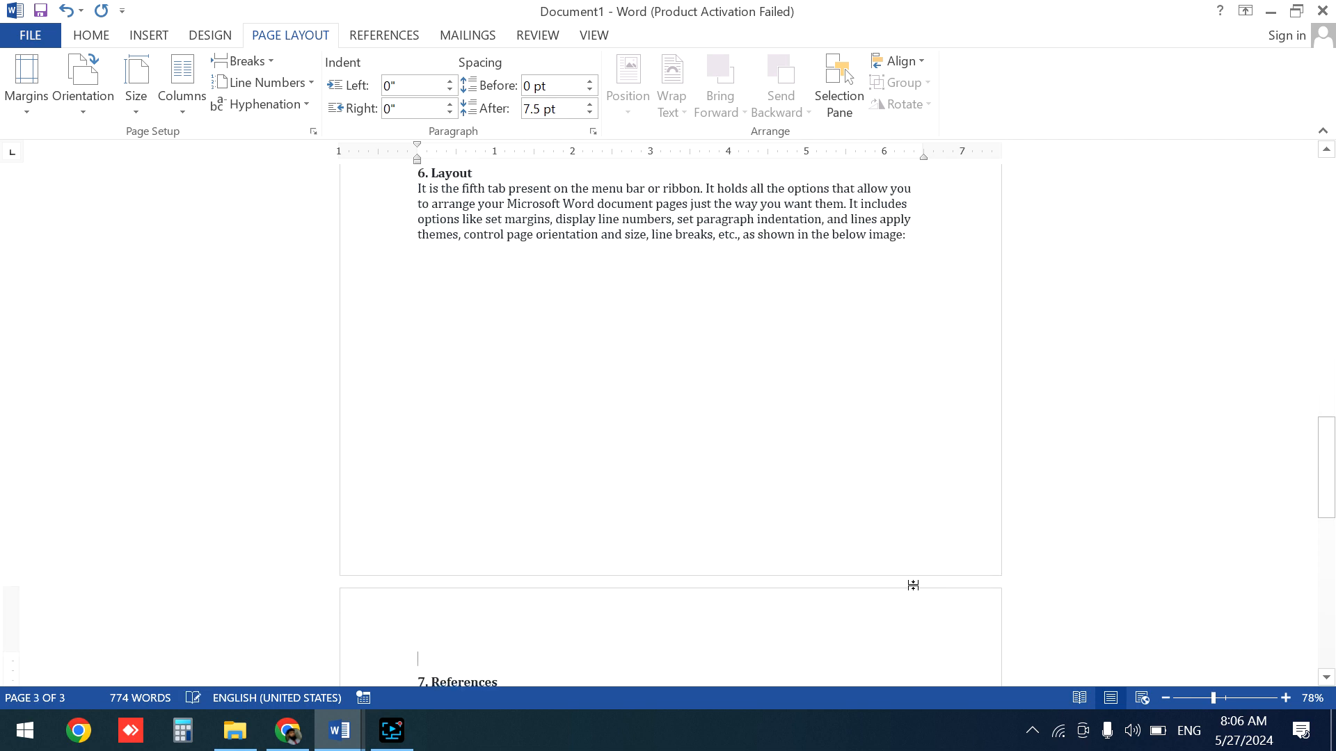
pyautogui.moveTo(1326, 473); pyautogui.dragTo(1312, 285)
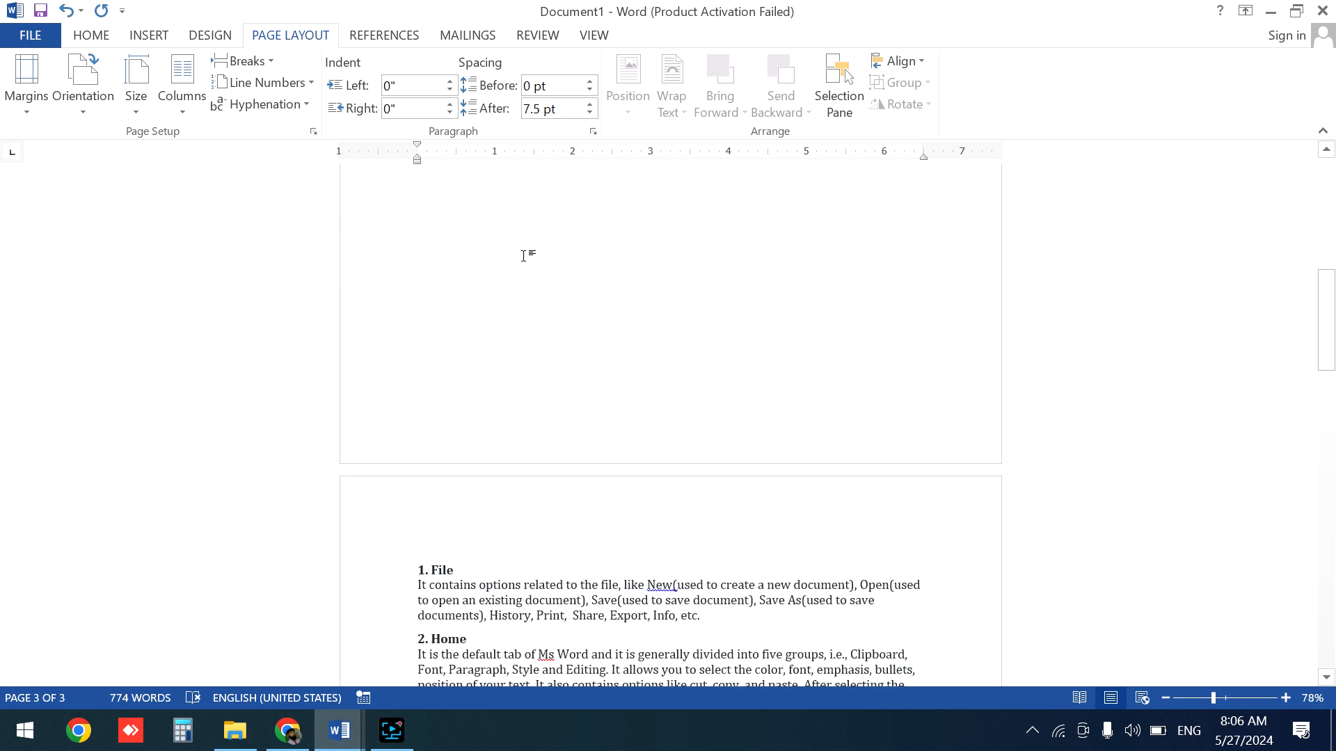
pyautogui.click(271, 62)
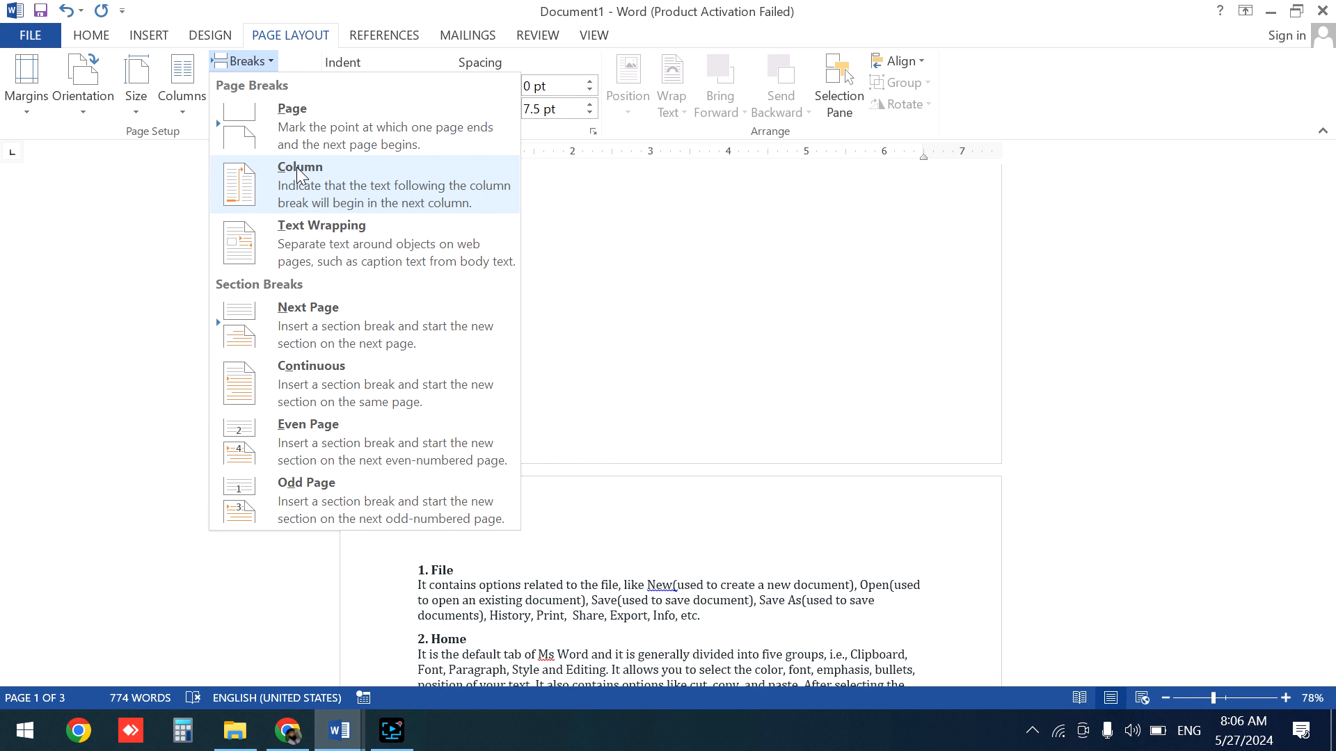
pyautogui.click(641, 269)
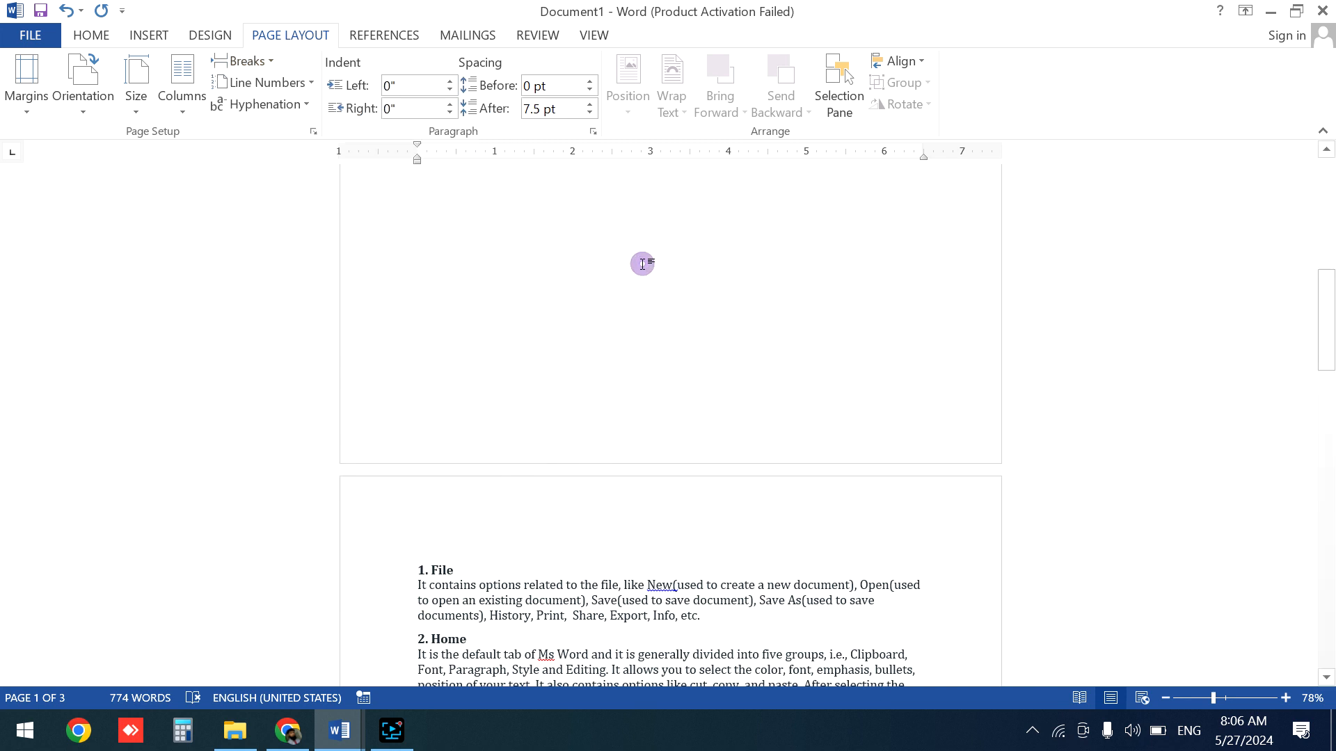
pyautogui.moveTo(1325, 310); pyautogui.dragTo(1325, 198)
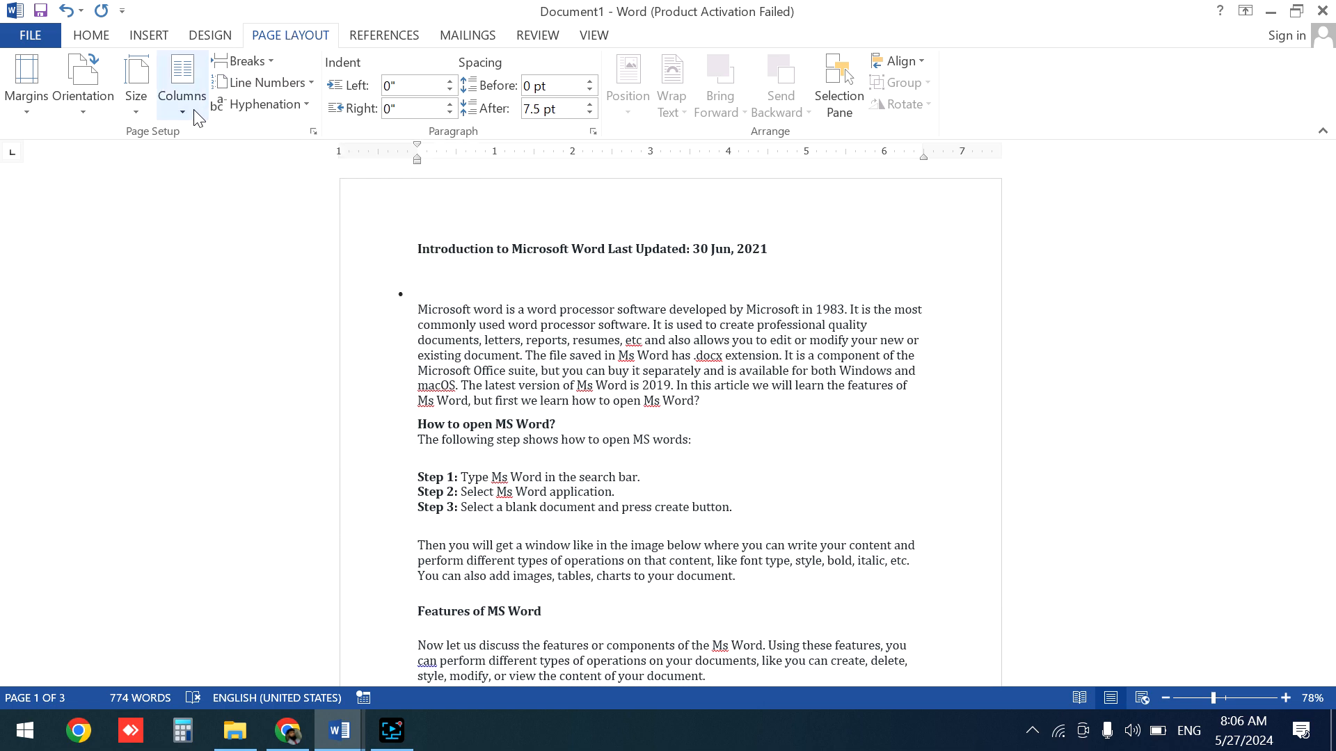
# - Select the document's opening text and format it into two columns
pyautogui.click(667, 368)
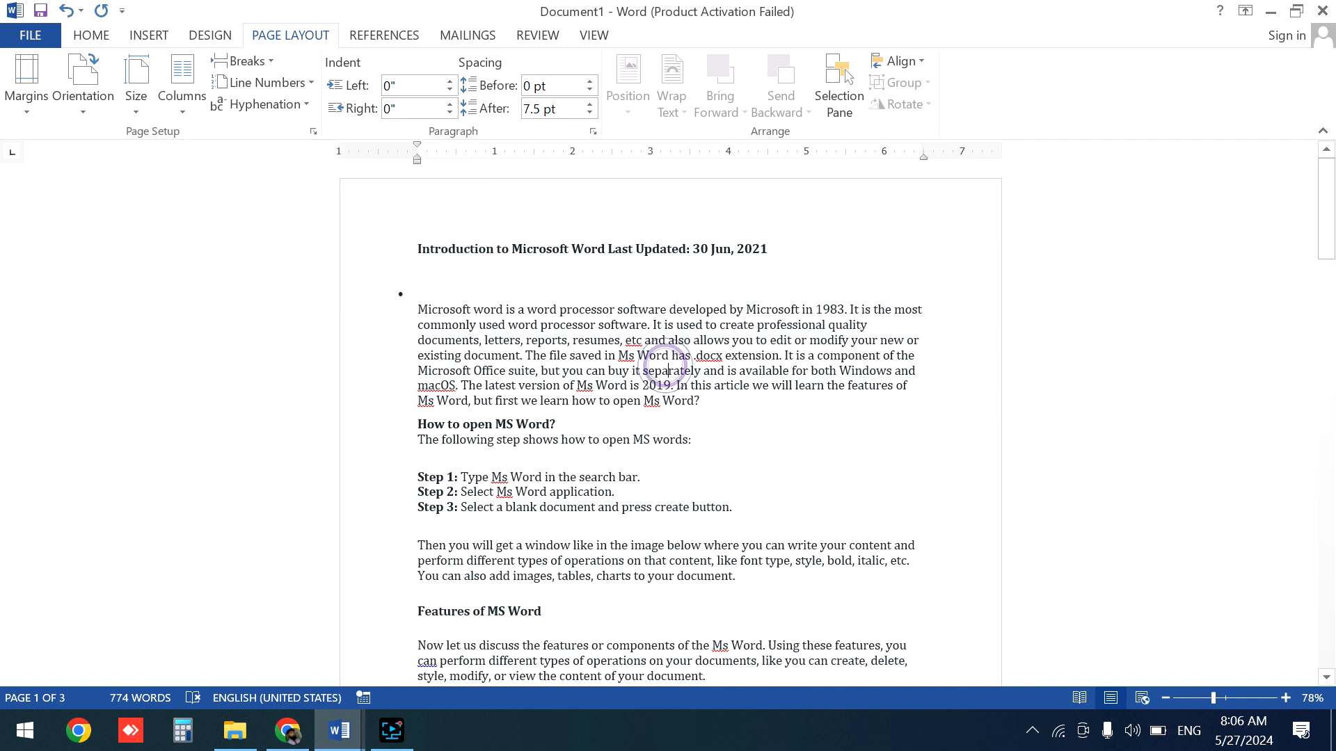
pyautogui.tripleClick(666, 369)
pyautogui.click(483, 277)
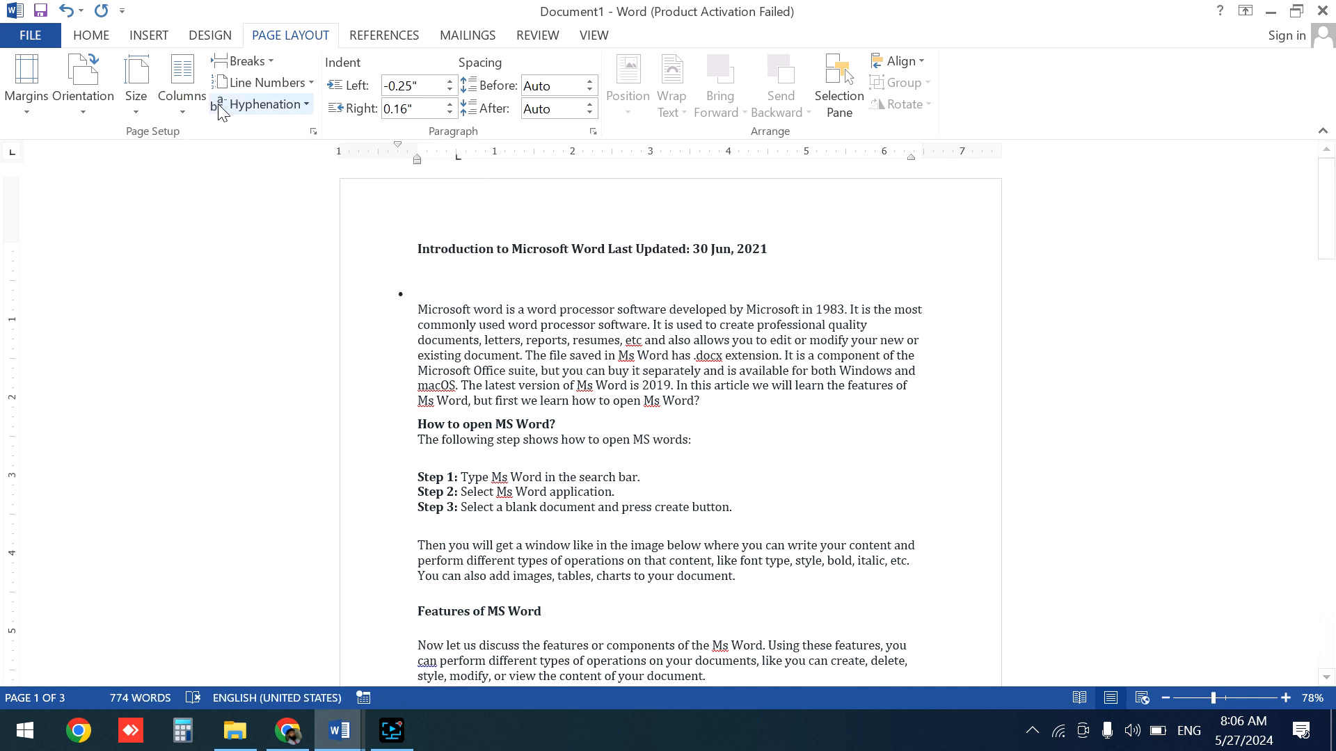
pyautogui.click(182, 104)
pyautogui.click(240, 185)
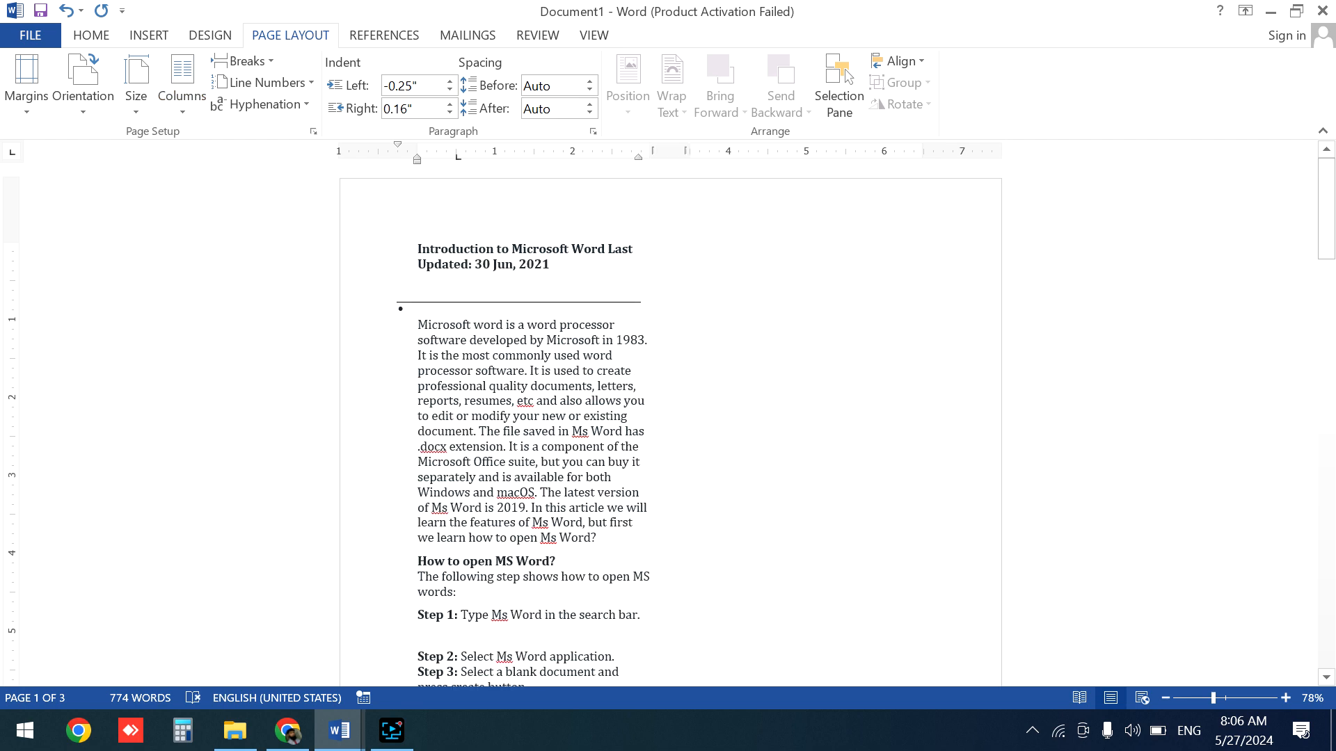
# - Insert a column break after the line ending 'how to open MS words:'
pyautogui.moveTo(1334, 264)
pyautogui.mouseDown()
pyautogui.moveTo(1334, 407)
pyautogui.moveTo(1334, 248)
pyautogui.mouseUp()
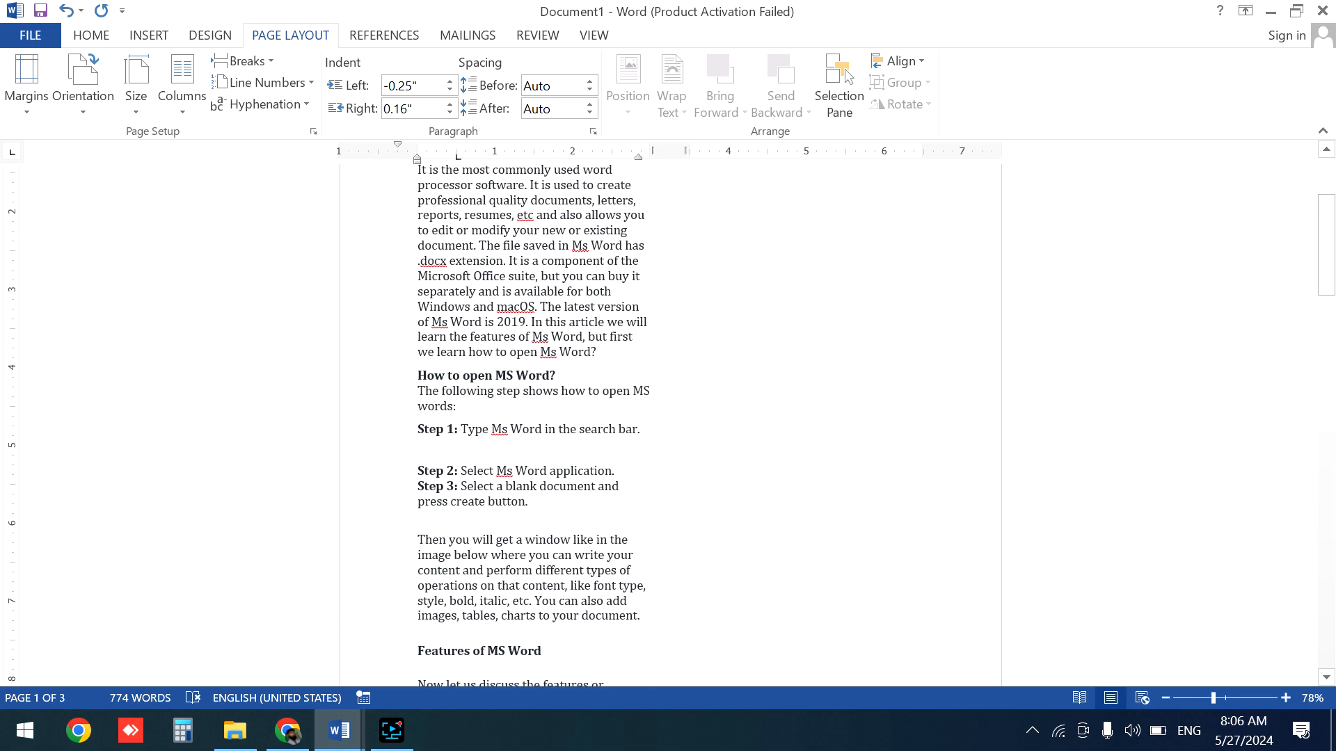
pyautogui.click(459, 407)
pyautogui.click(885, 217)
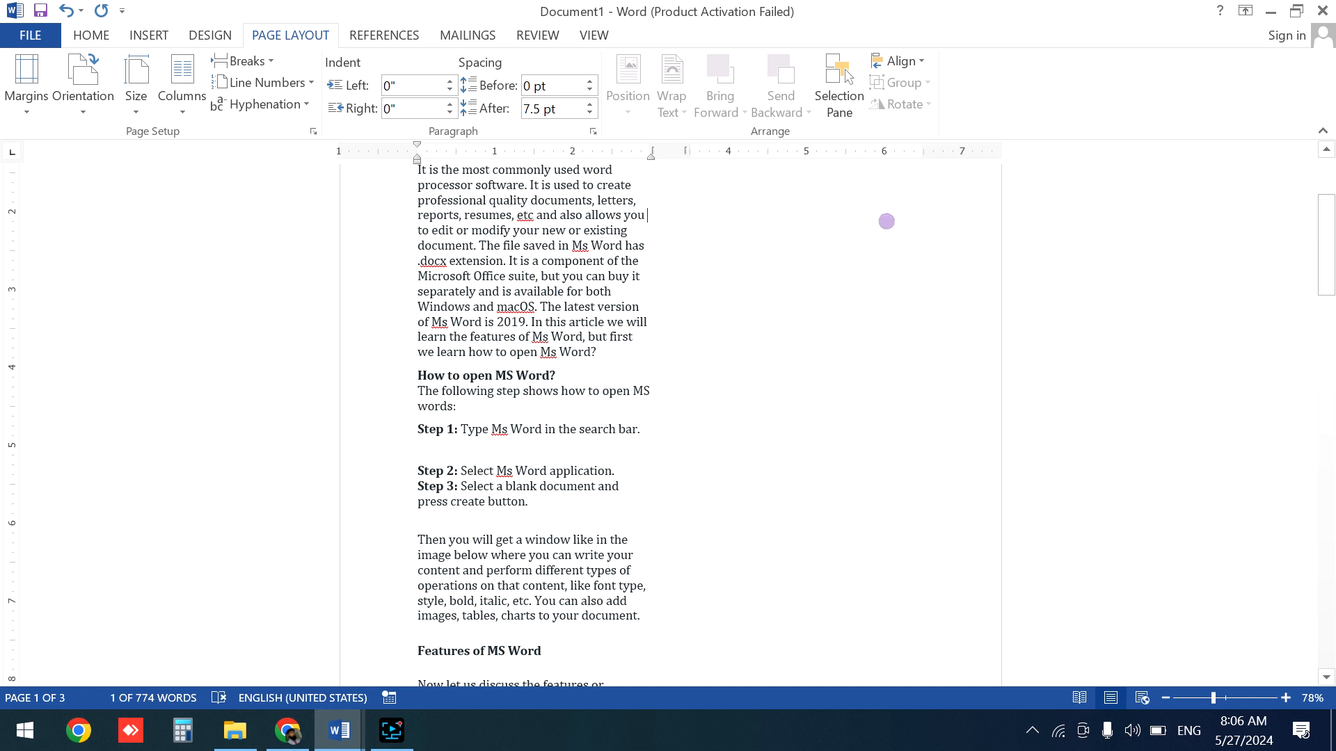
pyautogui.click(458, 405)
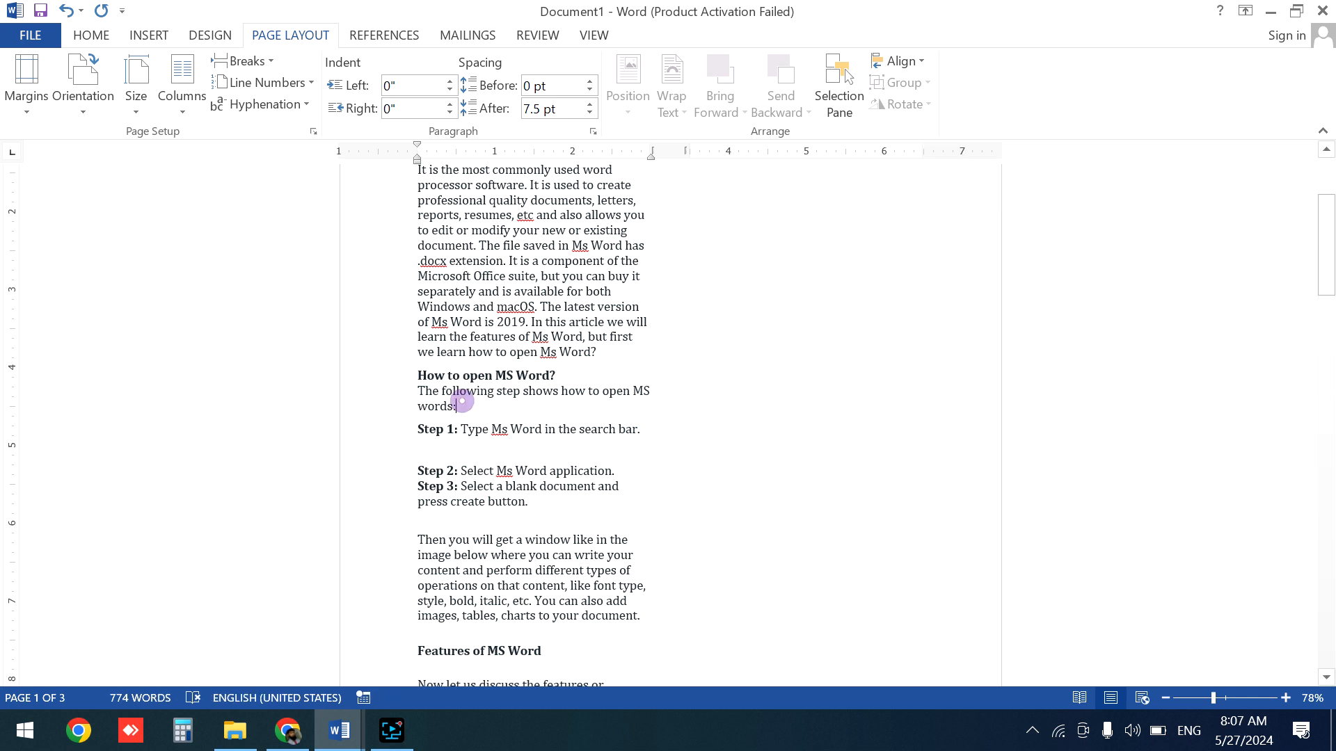
pyautogui.click(272, 60)
pyautogui.click(292, 197)
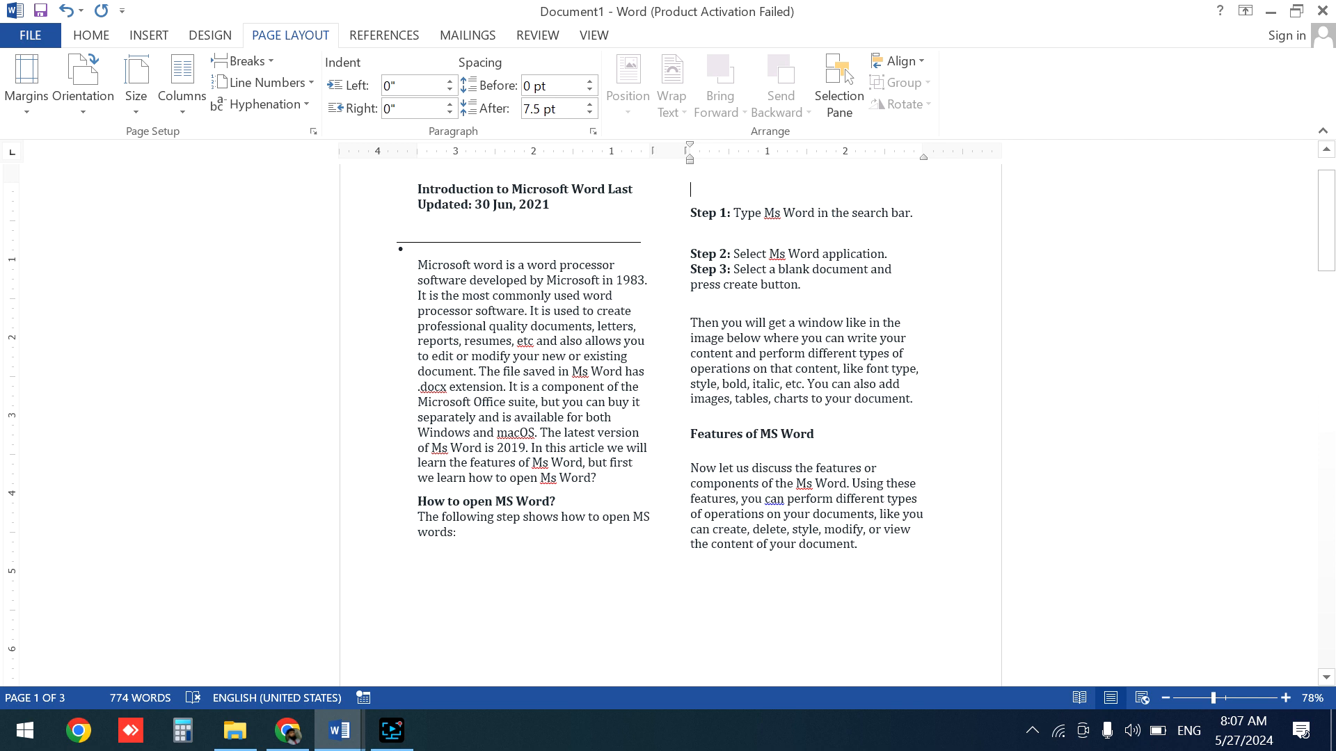
# - Insert a column break after the introductory paragraph ending 'open Ms Word?' and delete the earlier column break
pyautogui.click(604, 477)
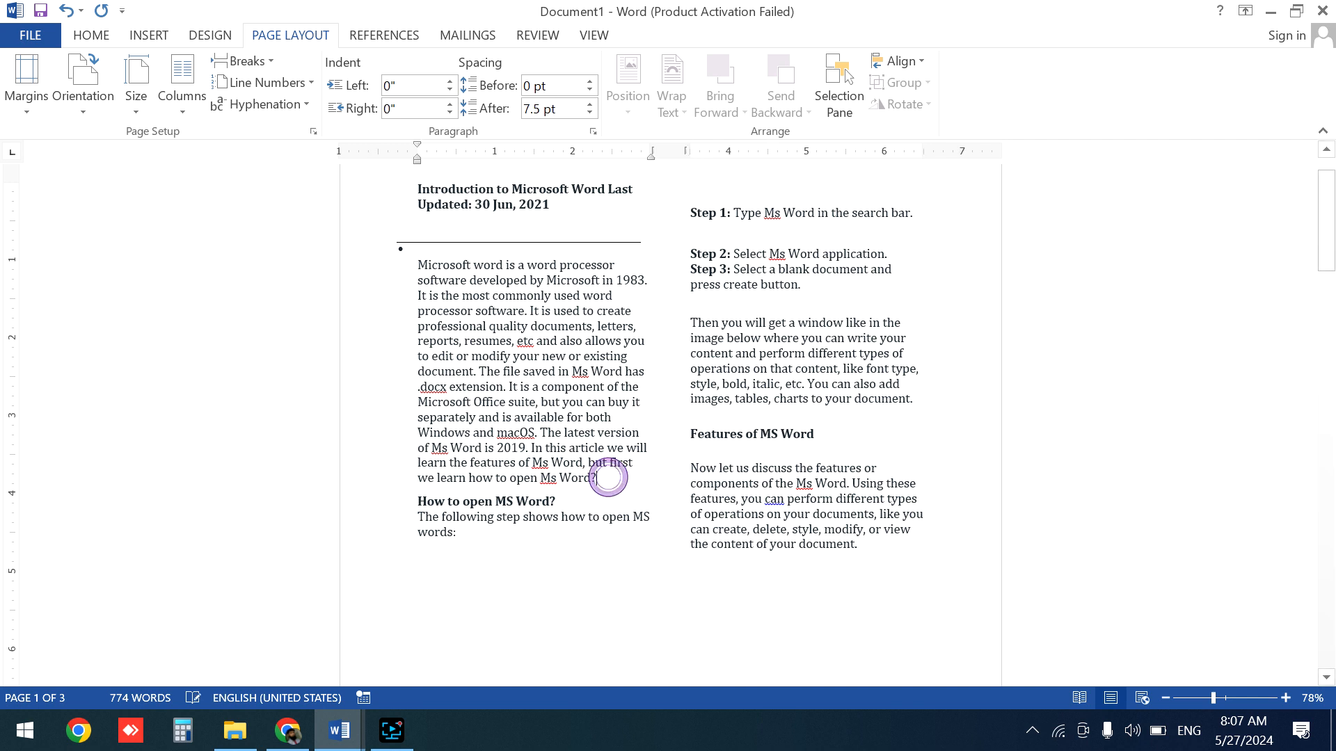
pyautogui.click(273, 61)
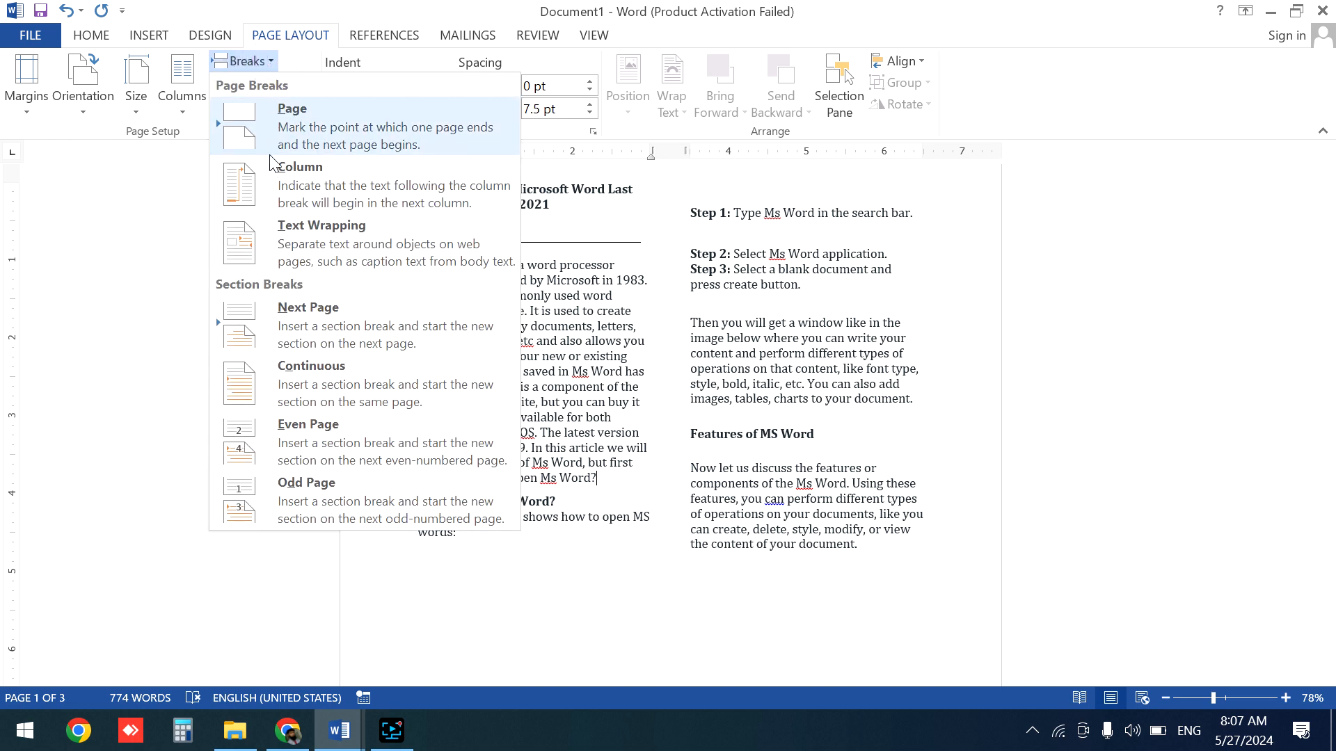
pyautogui.click(292, 176)
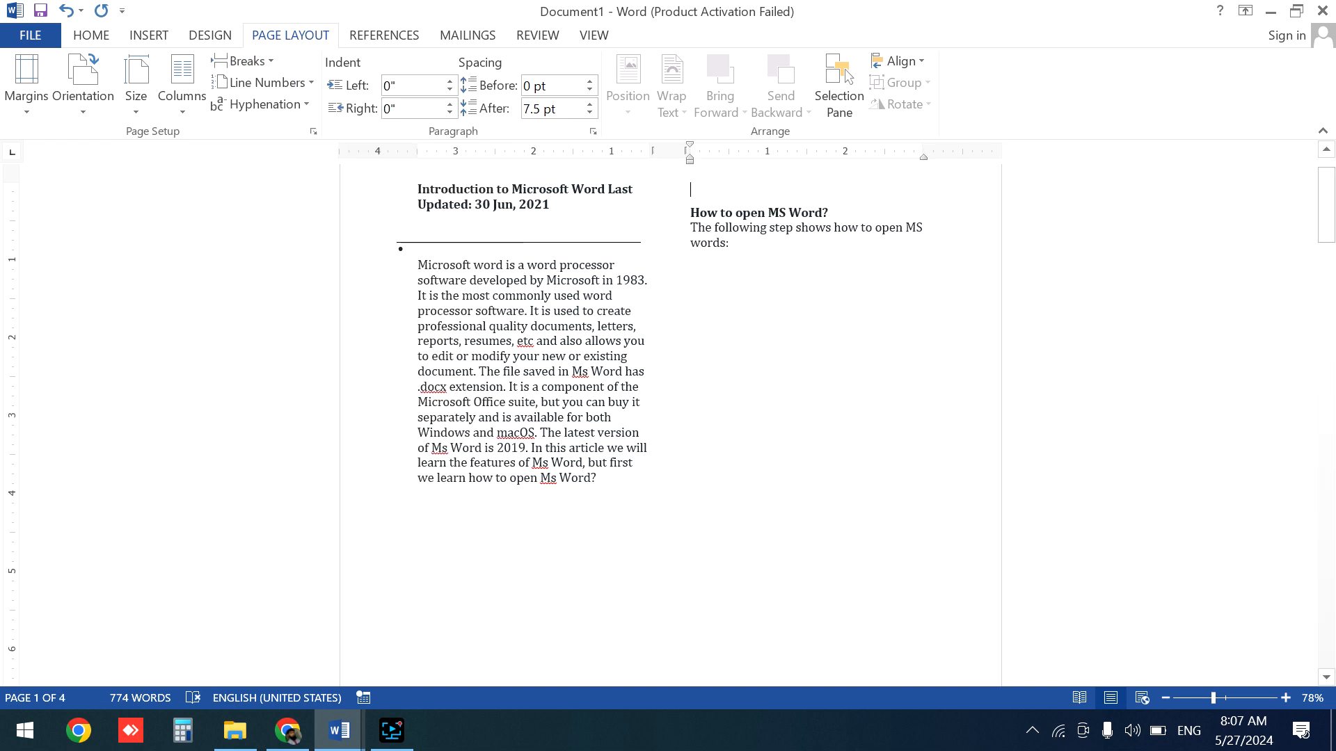
pyautogui.click(737, 247)
pyautogui.press('Delete')
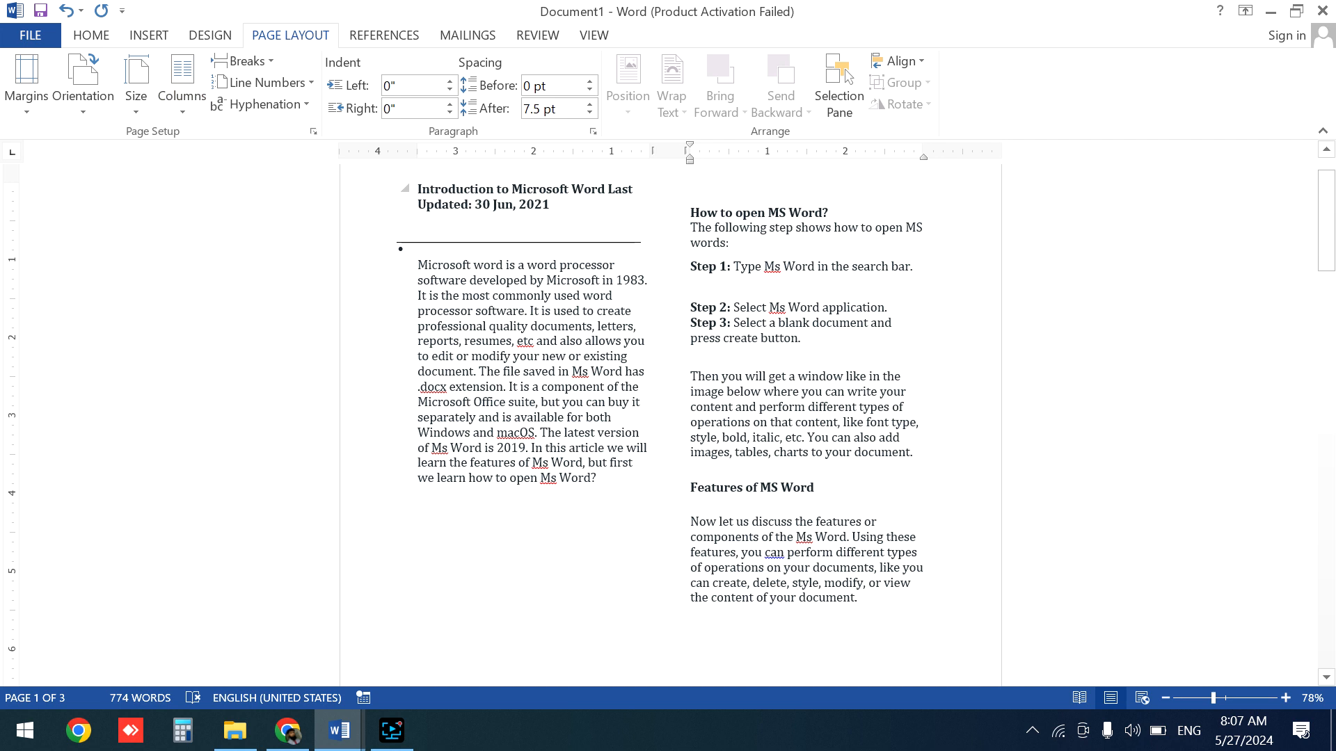
# - Set the text back to a single column layout
pyautogui.click(187, 107)
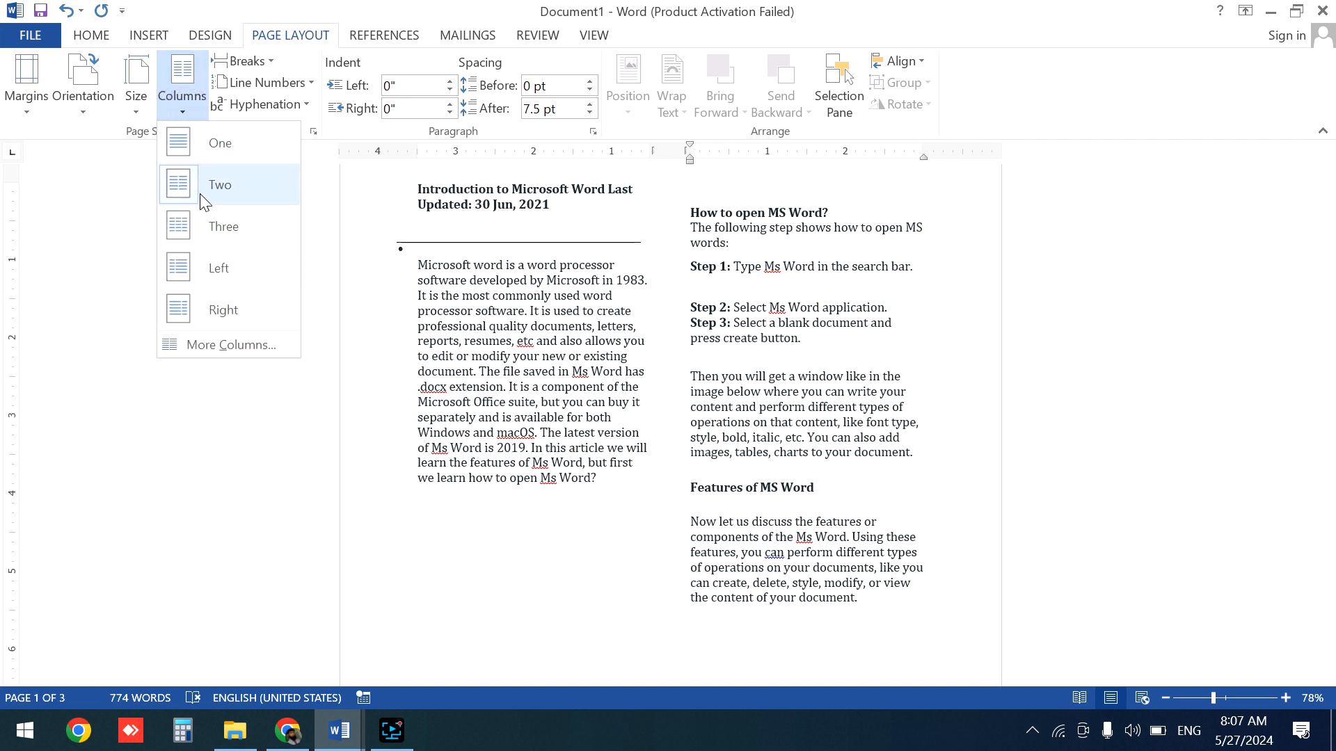
pyautogui.click(223, 150)
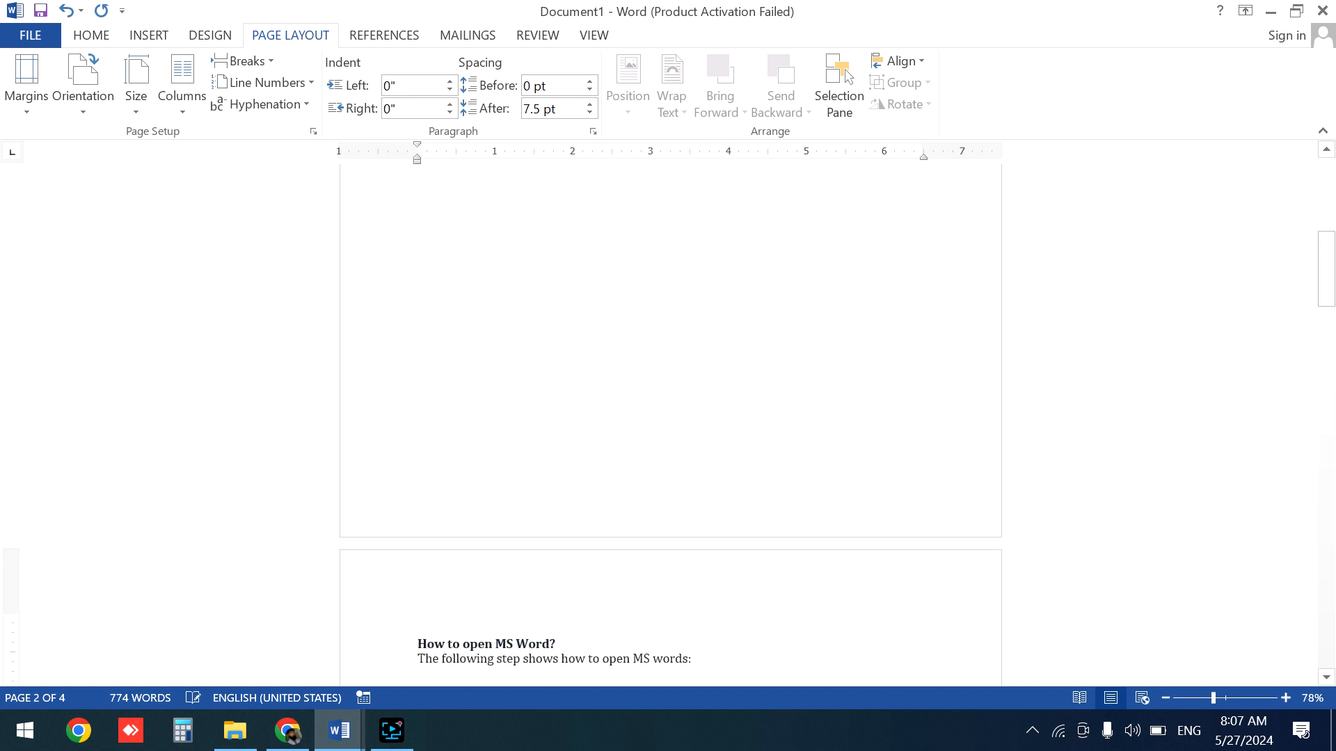
# - Insert a text wrapping break after the sentence ending 'The latest version of Ms Word is 2019.'
pyautogui.press('pageup')
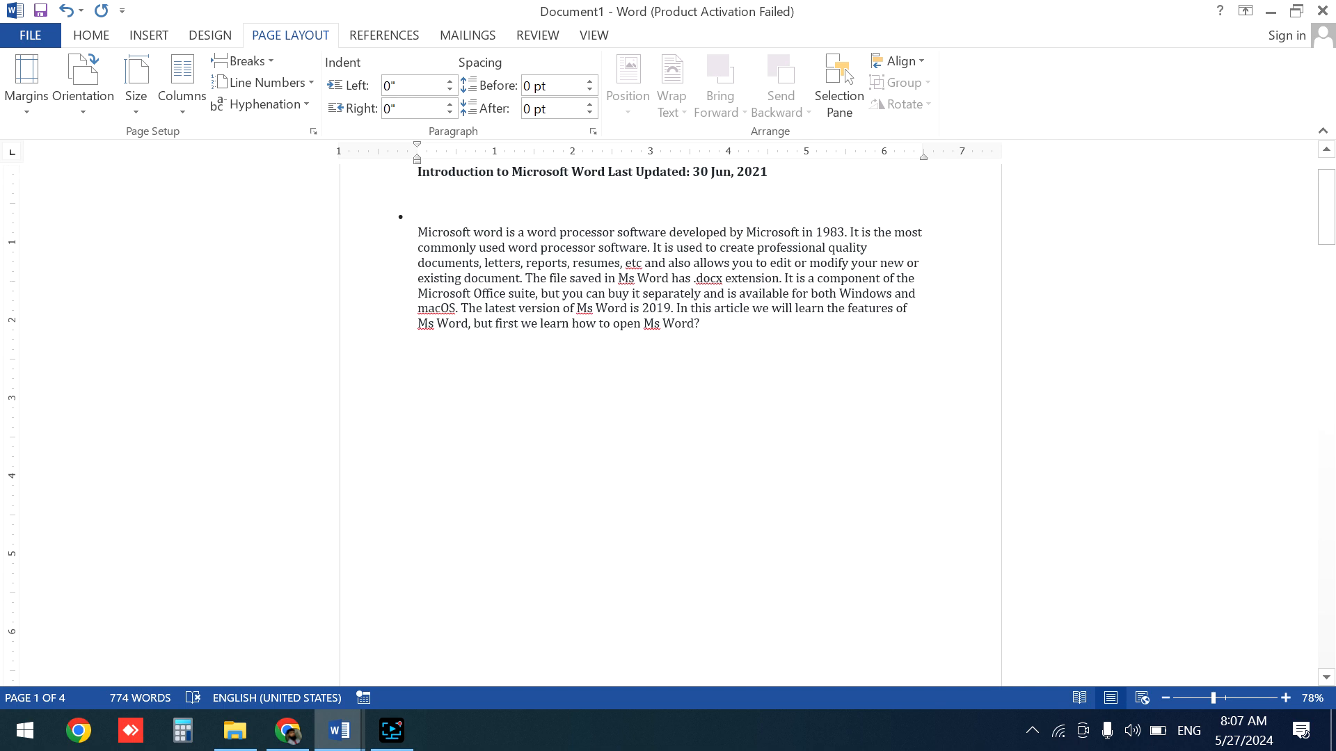
pyautogui.click(725, 325)
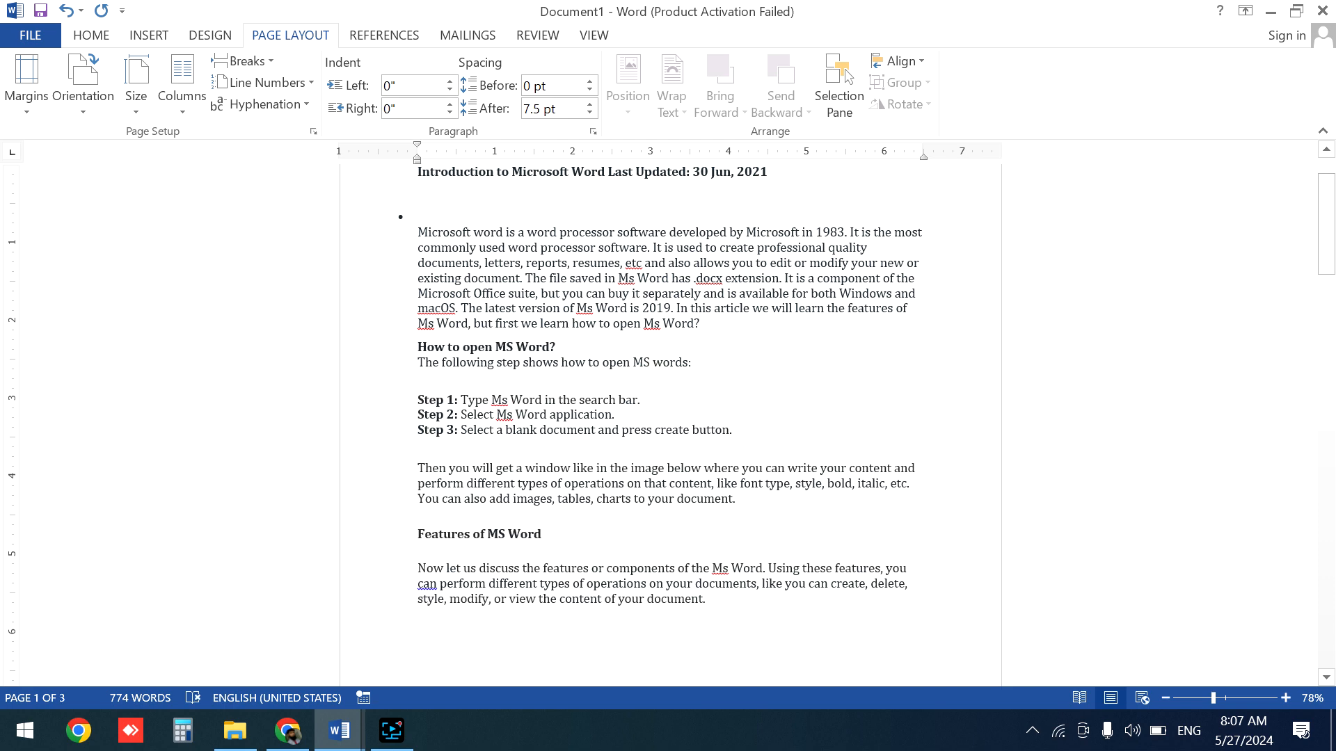
pyautogui.click(267, 64)
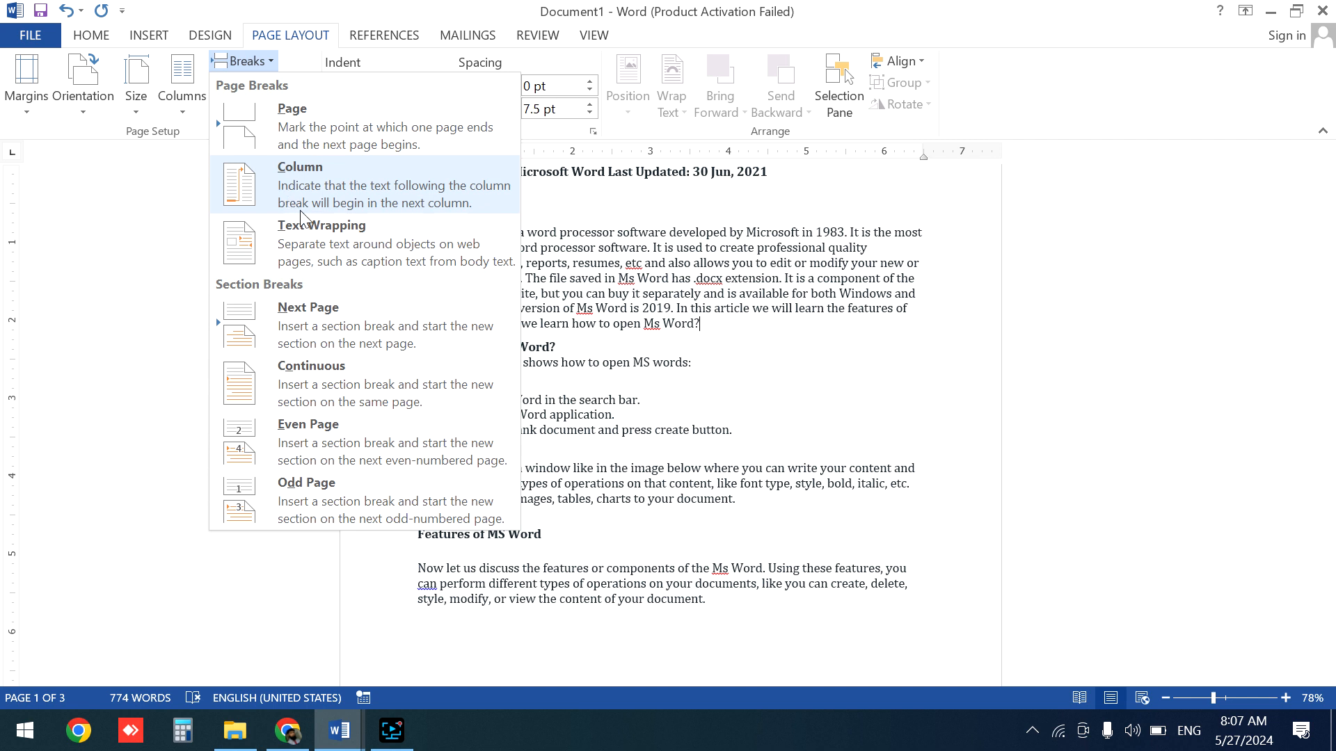
pyautogui.click(357, 245)
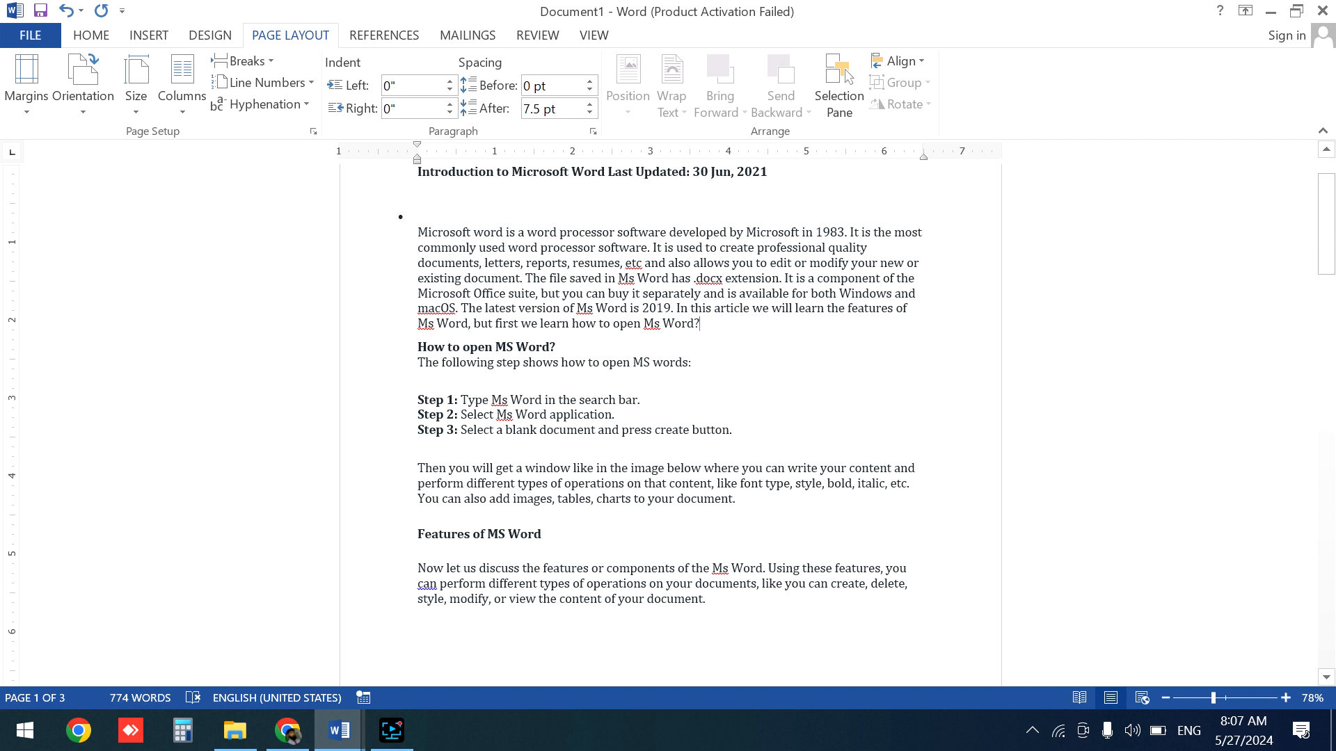
pyautogui.click(673, 305)
pyautogui.click(266, 62)
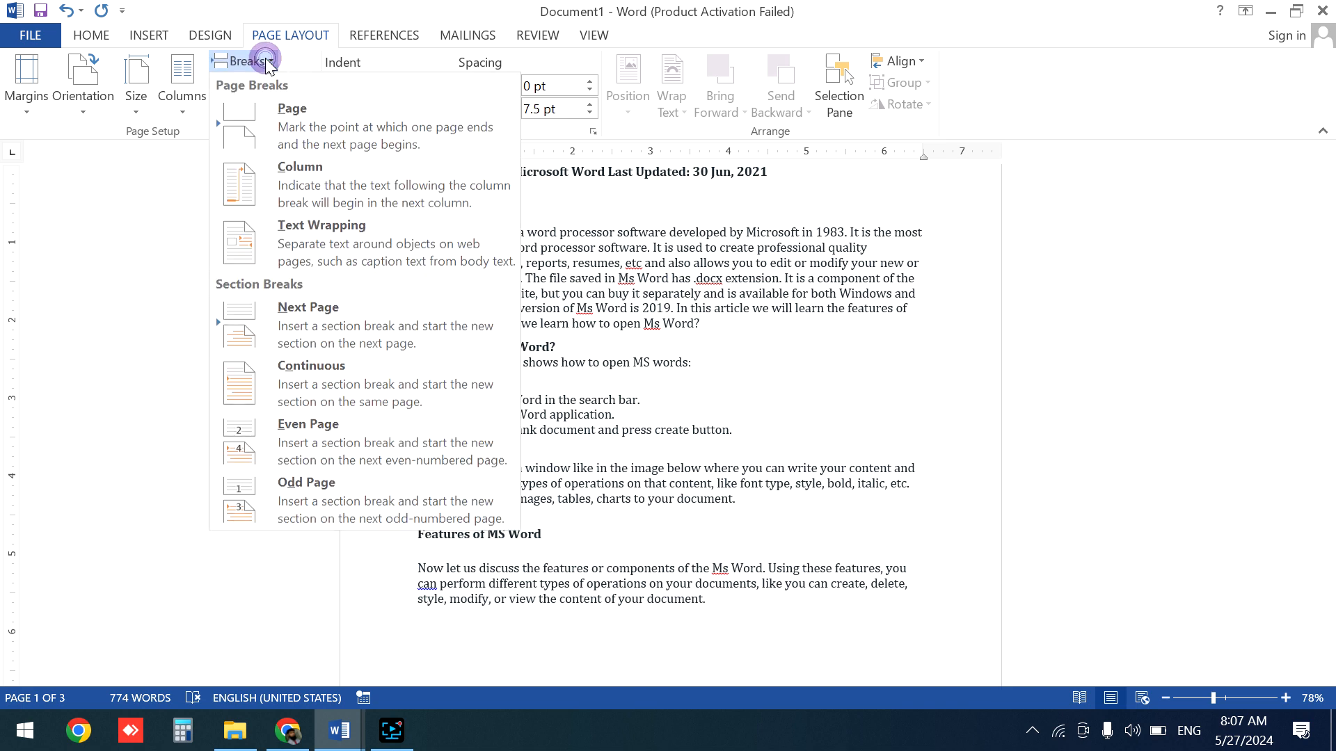
pyautogui.click(311, 243)
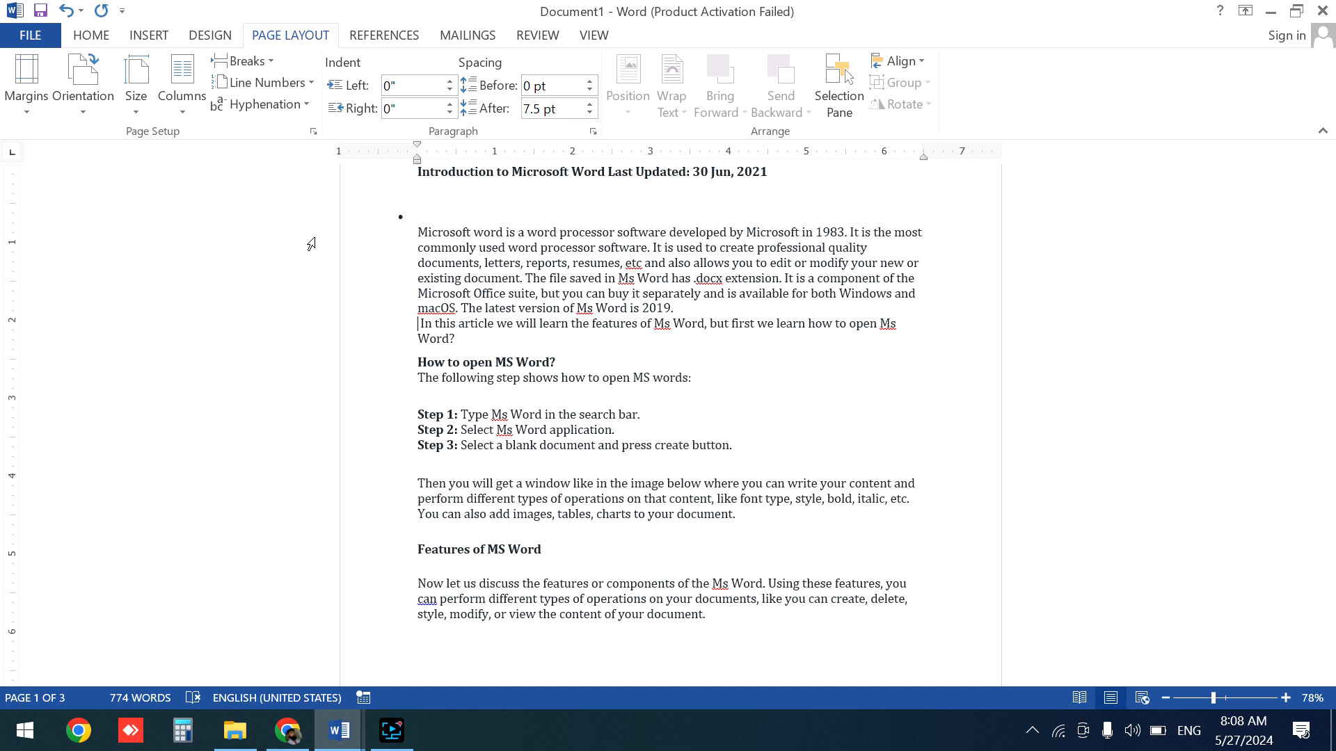
# - Insert a text wrapping break after 'perform different' in the paragraph beginning 'Then you will get a window'
pyautogui.click(266, 55)
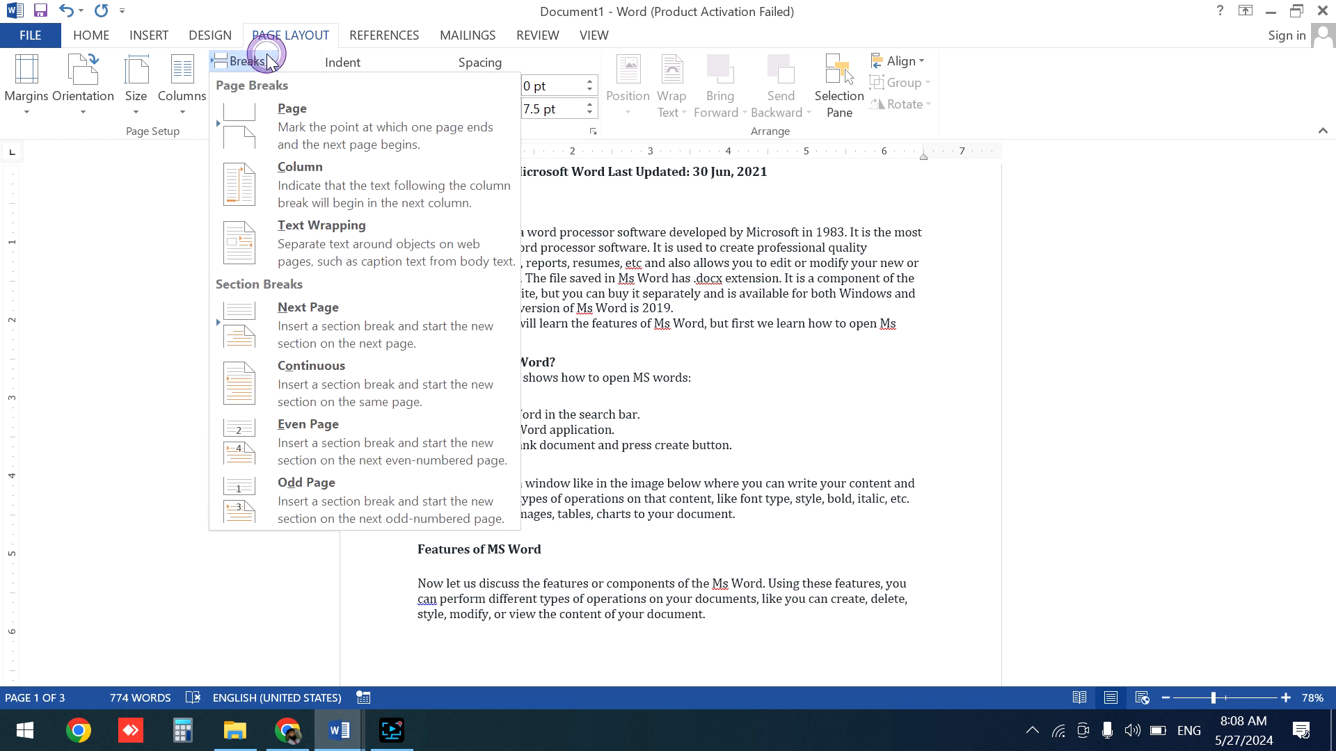
pyautogui.click(673, 348)
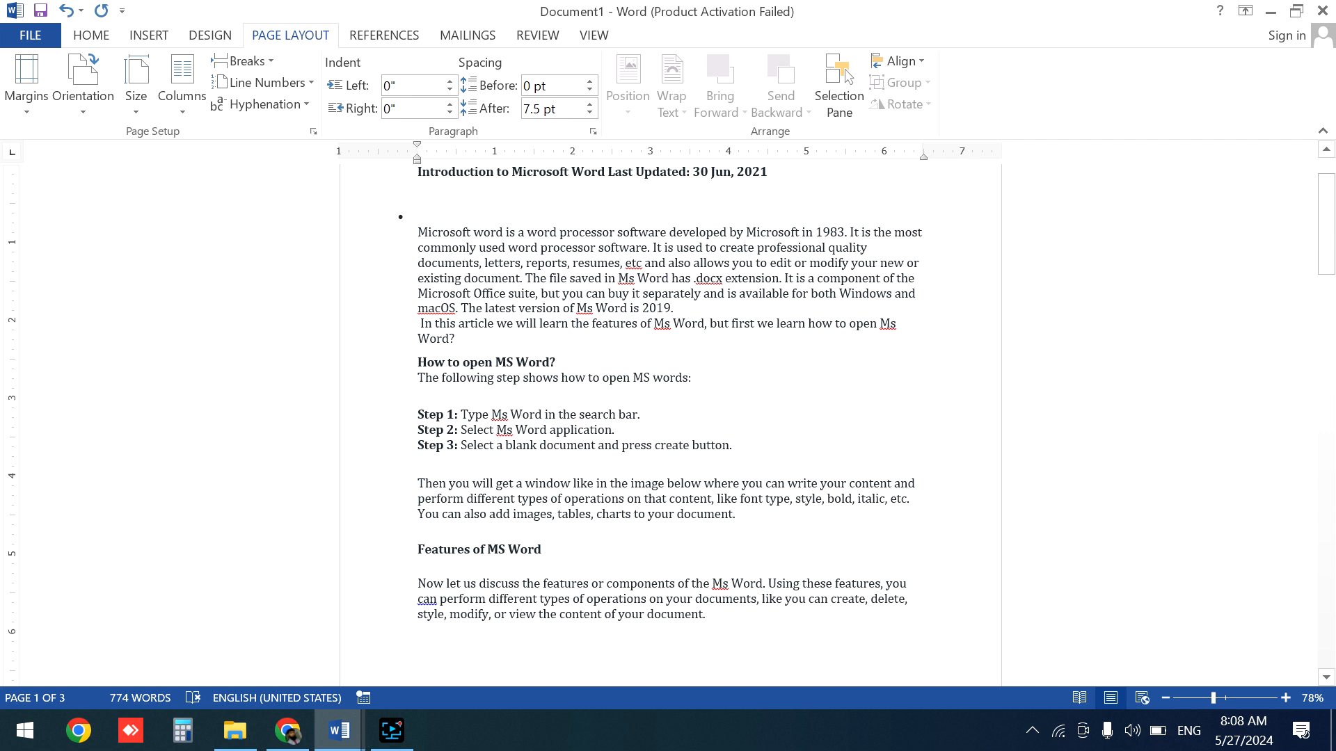
pyautogui.click(517, 499)
pyautogui.press('Return')
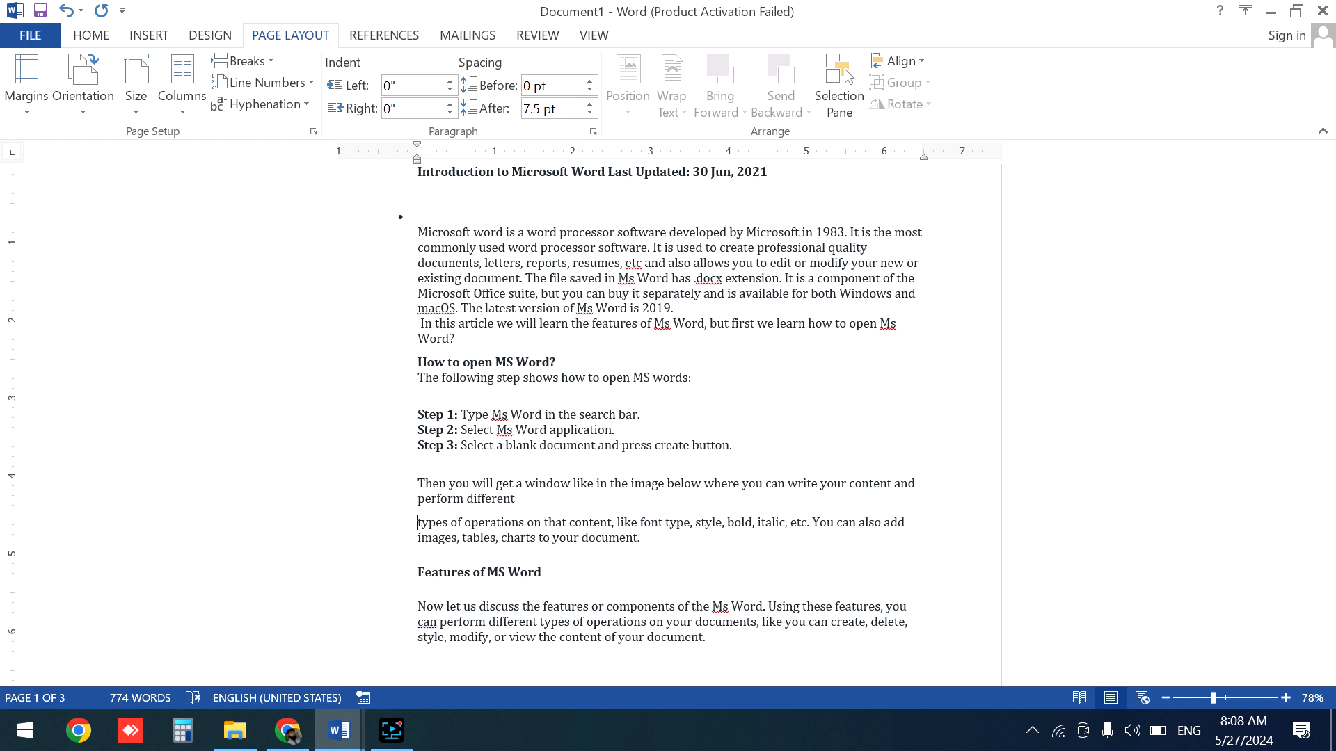
pyautogui.press('BackSpace')
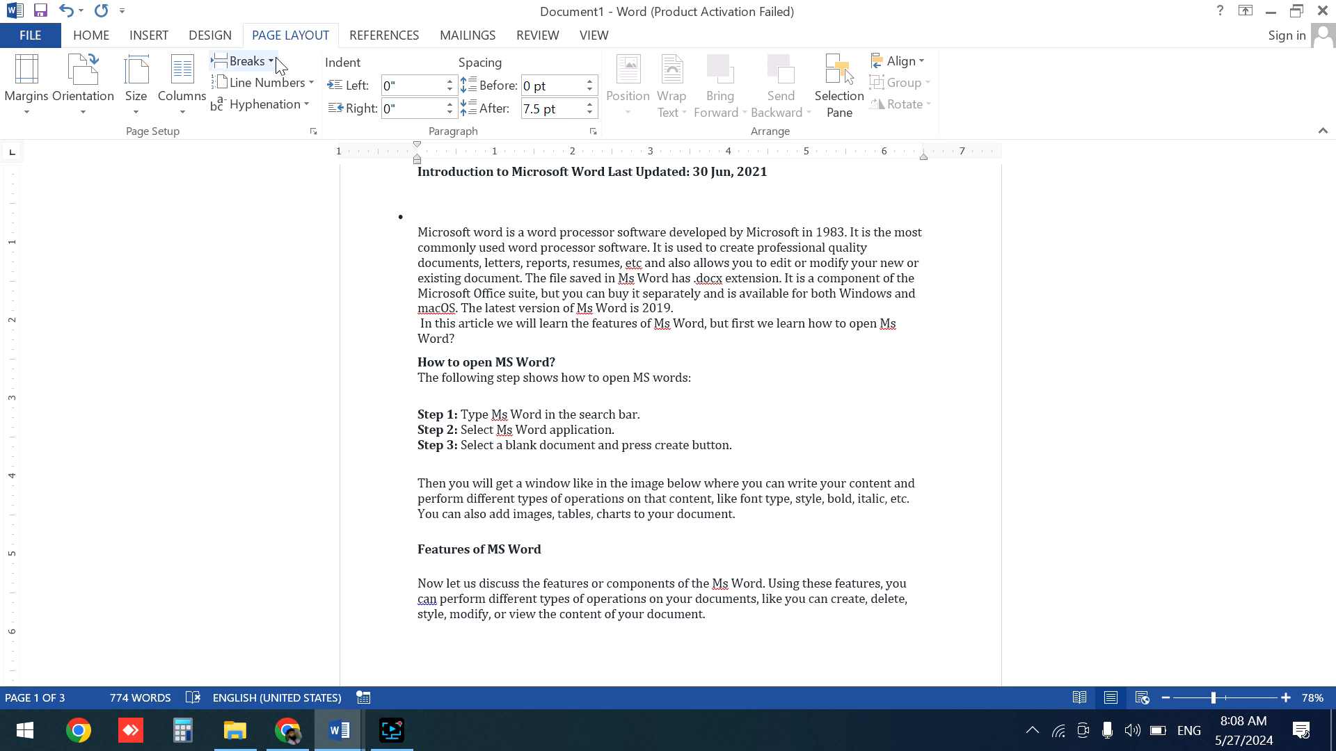
pyautogui.click(278, 64)
pyautogui.click(344, 242)
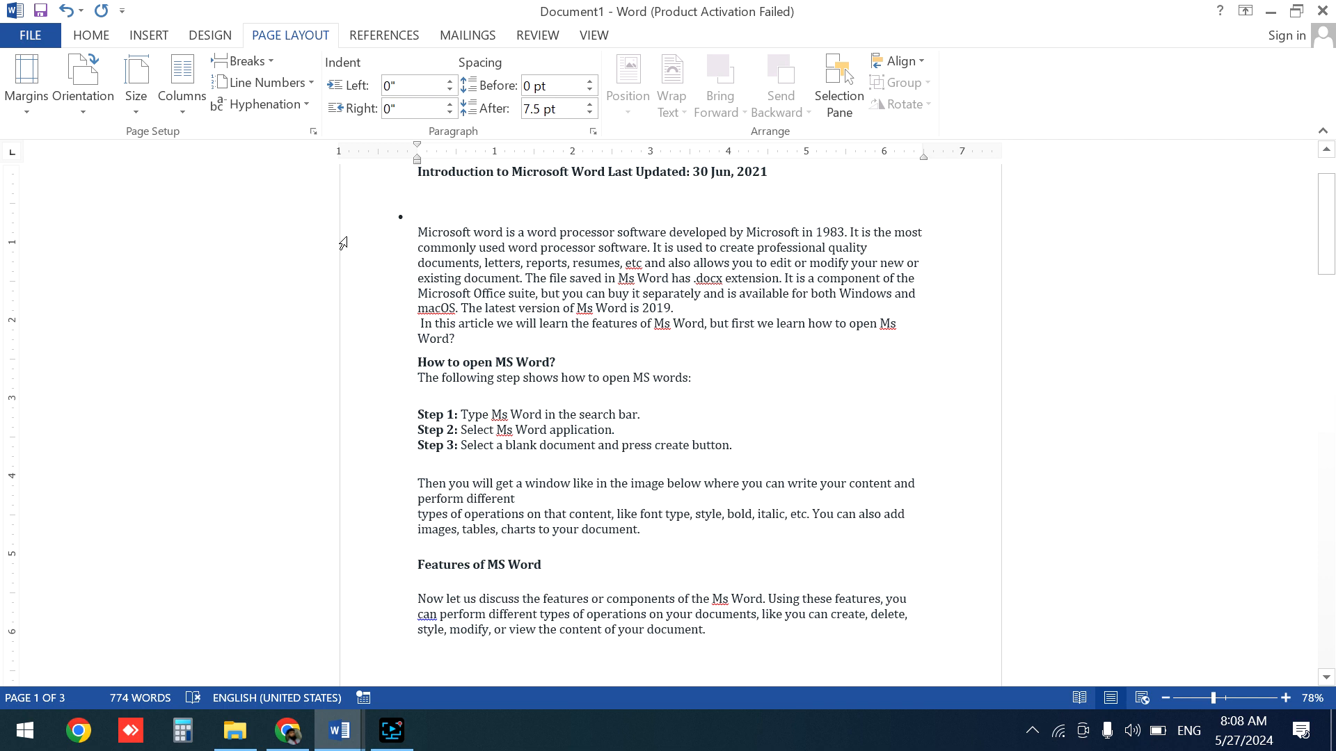
pyautogui.click(275, 65)
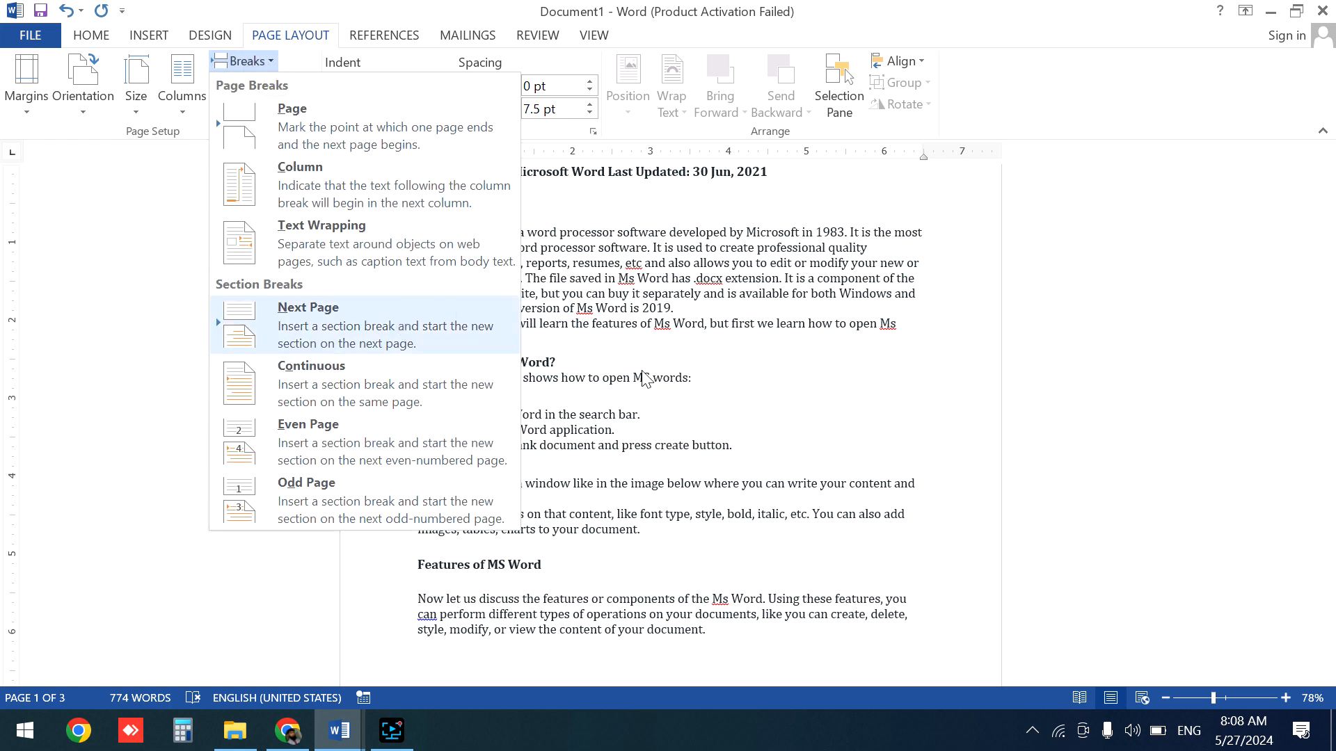
pyautogui.click(737, 416)
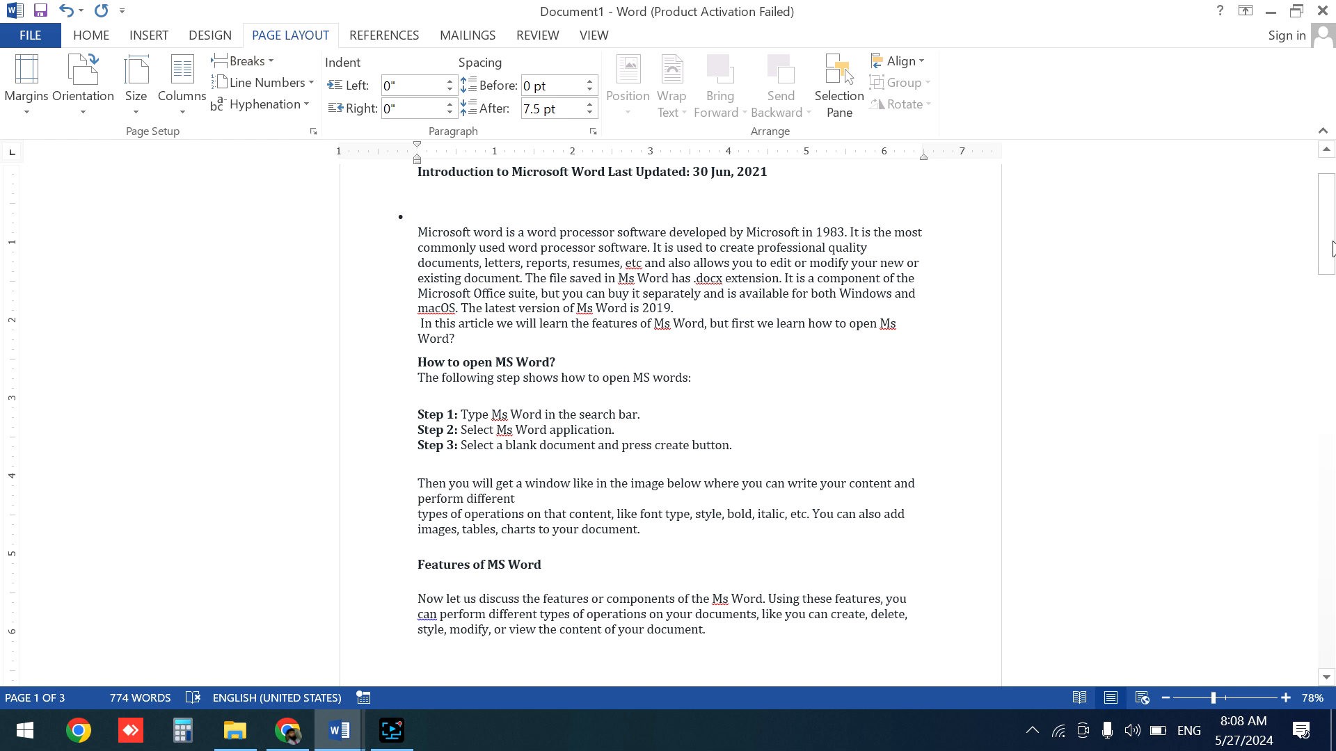
pyautogui.moveTo(1331, 241); pyautogui.dragTo(1332, 223)
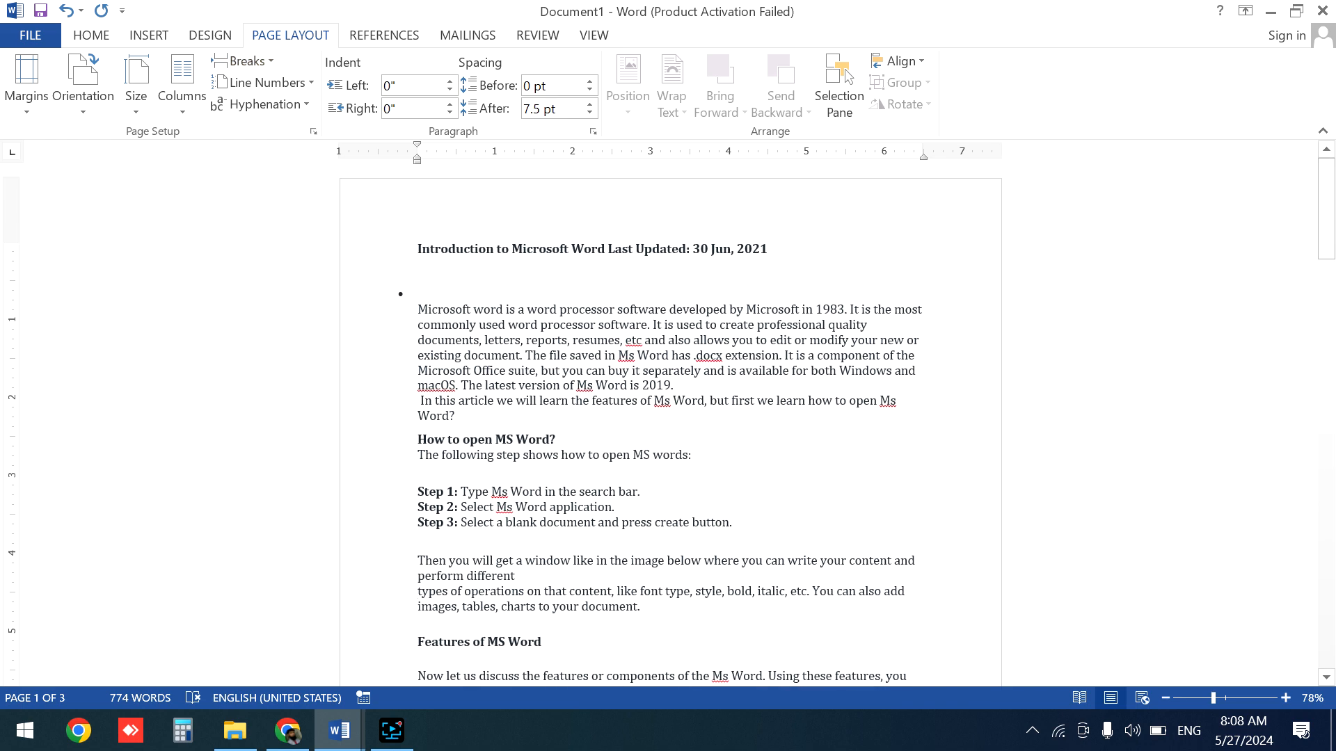
pyautogui.click(518, 309)
pyautogui.press('Down')
pyautogui.press('Down')
pyautogui.press('Down')
pyautogui.press('Down')
pyautogui.press('Down')
pyautogui.press('Down')
pyautogui.press('Down')
pyautogui.press('Down')
pyautogui.press('Down')
pyautogui.press('Down')
pyautogui.press('Down')
pyautogui.press('Down')
pyautogui.press('Down')
pyautogui.press('Down')
pyautogui.press('Down')
pyautogui.press('Down')
pyautogui.press('Down')
pyautogui.press('Down')
pyautogui.press('Down')
pyautogui.press('Down')
pyautogui.press('Up')
pyautogui.press('Up')
pyautogui.press('Up')
pyautogui.press('Up')
pyautogui.press('Up')
pyautogui.press('Up')
pyautogui.press('Up')
pyautogui.press('Up')
pyautogui.press('Up')
pyautogui.press('Up')
pyautogui.press('Up')
pyautogui.press('Up')
pyautogui.press('Up')
pyautogui.press('Up')
pyautogui.press('Up')
pyautogui.press('Up')
pyautogui.press('Up')
pyautogui.press('Up')
pyautogui.press('Up')
pyautogui.press('Up')
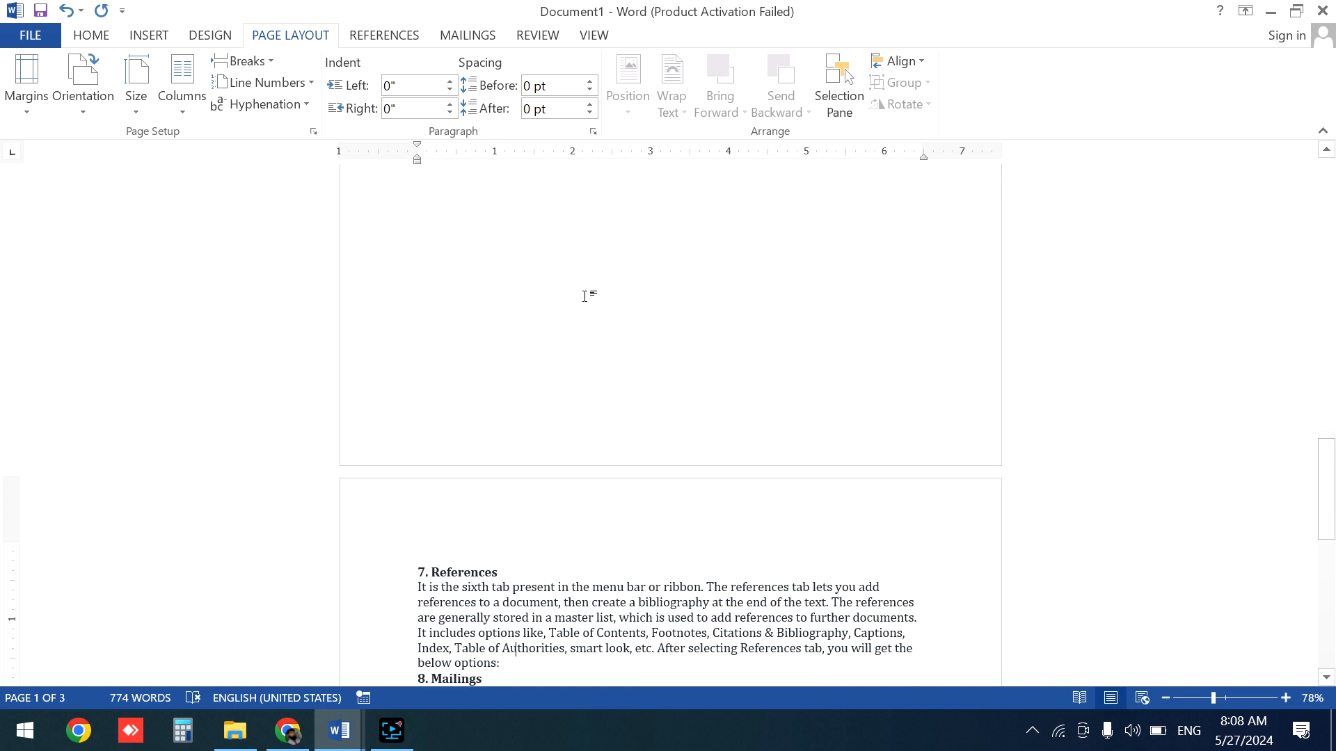
pyautogui.press('Up')
pyautogui.press('Up')
pyautogui.press('Up')
pyautogui.press('Up')
pyautogui.press('Up')
pyautogui.press('Up')
pyautogui.press('Up')
pyautogui.press('Up')
pyautogui.press('Up')
pyautogui.press('Up')
pyautogui.press('Up')
pyautogui.press('Up')
pyautogui.press('Up')
pyautogui.press('Up')
pyautogui.press('Up')
pyautogui.press('Up')
pyautogui.press('Up')
pyautogui.press('Up')
pyautogui.press('Up')
pyautogui.press('Up')
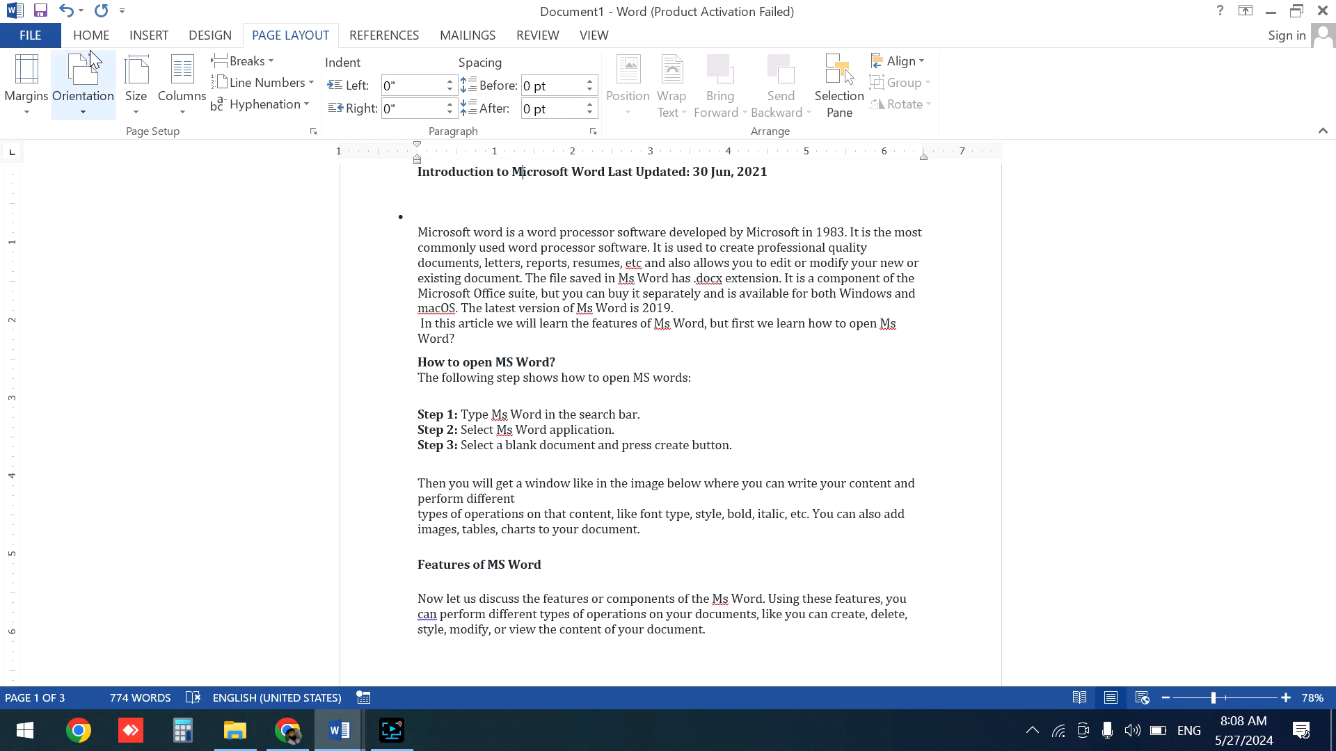
pyautogui.click(210, 36)
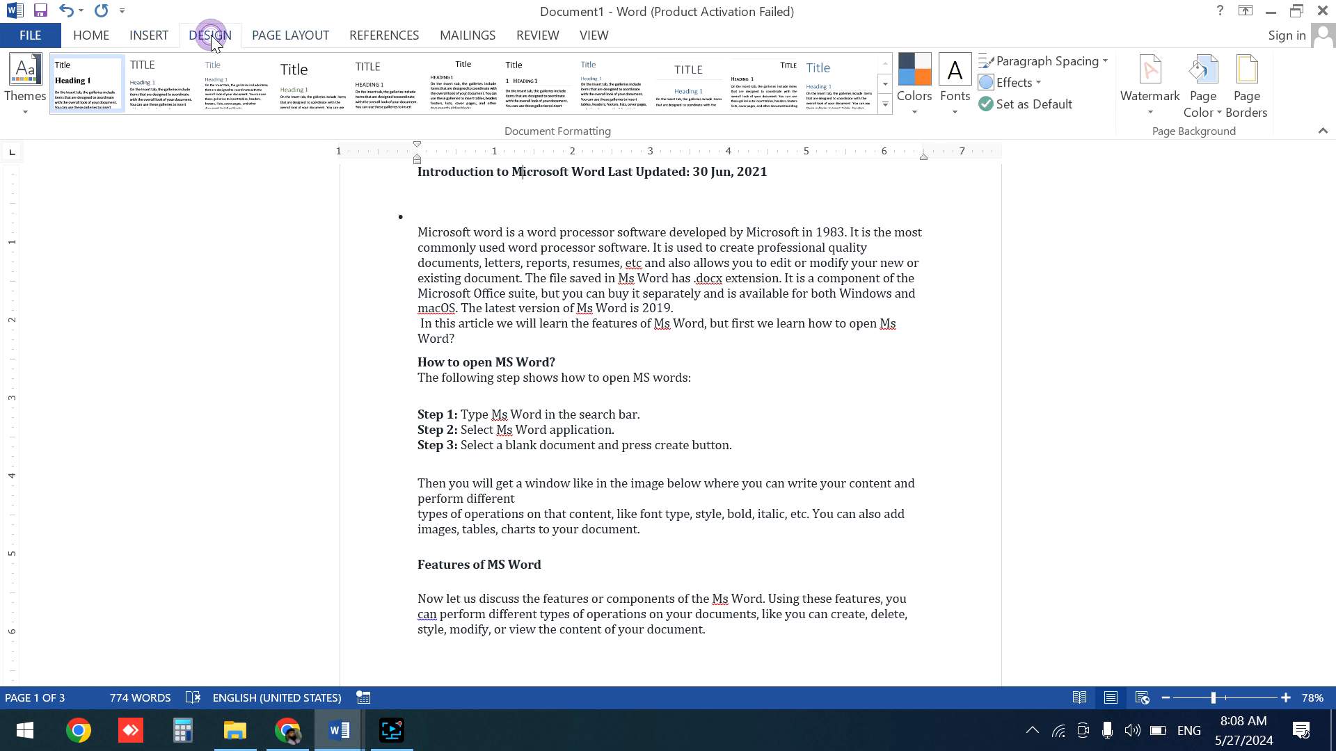
pyautogui.click(147, 36)
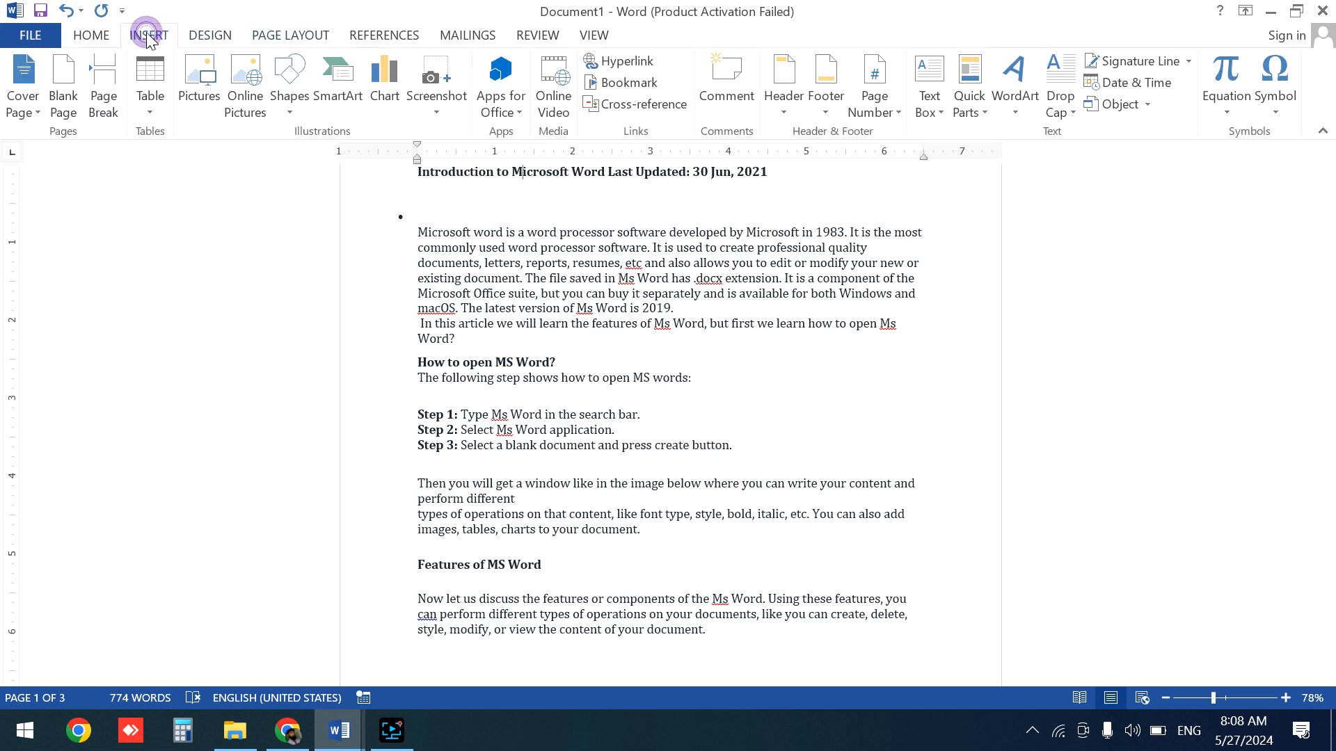
pyautogui.click(290, 35)
# - Switch the page orientation to Landscape and back to Portrait
pyautogui.click(83, 115)
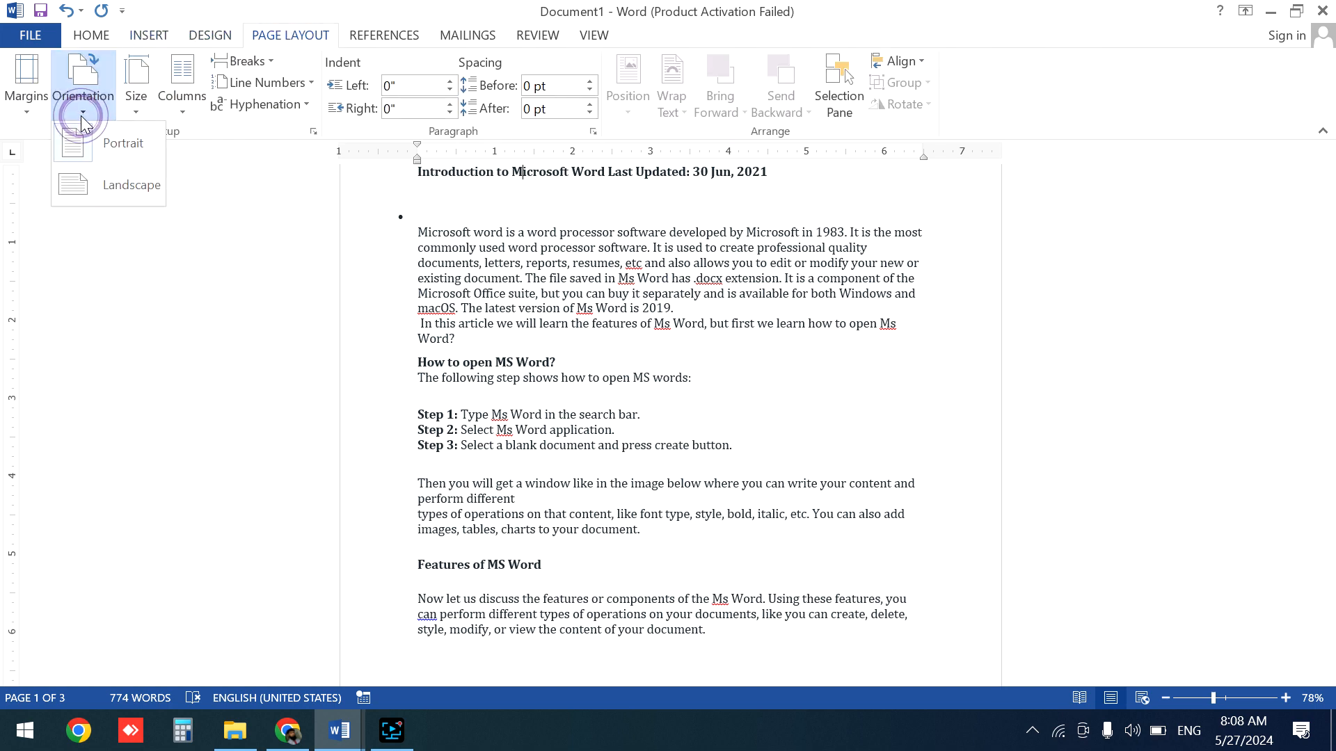
pyautogui.click(119, 185)
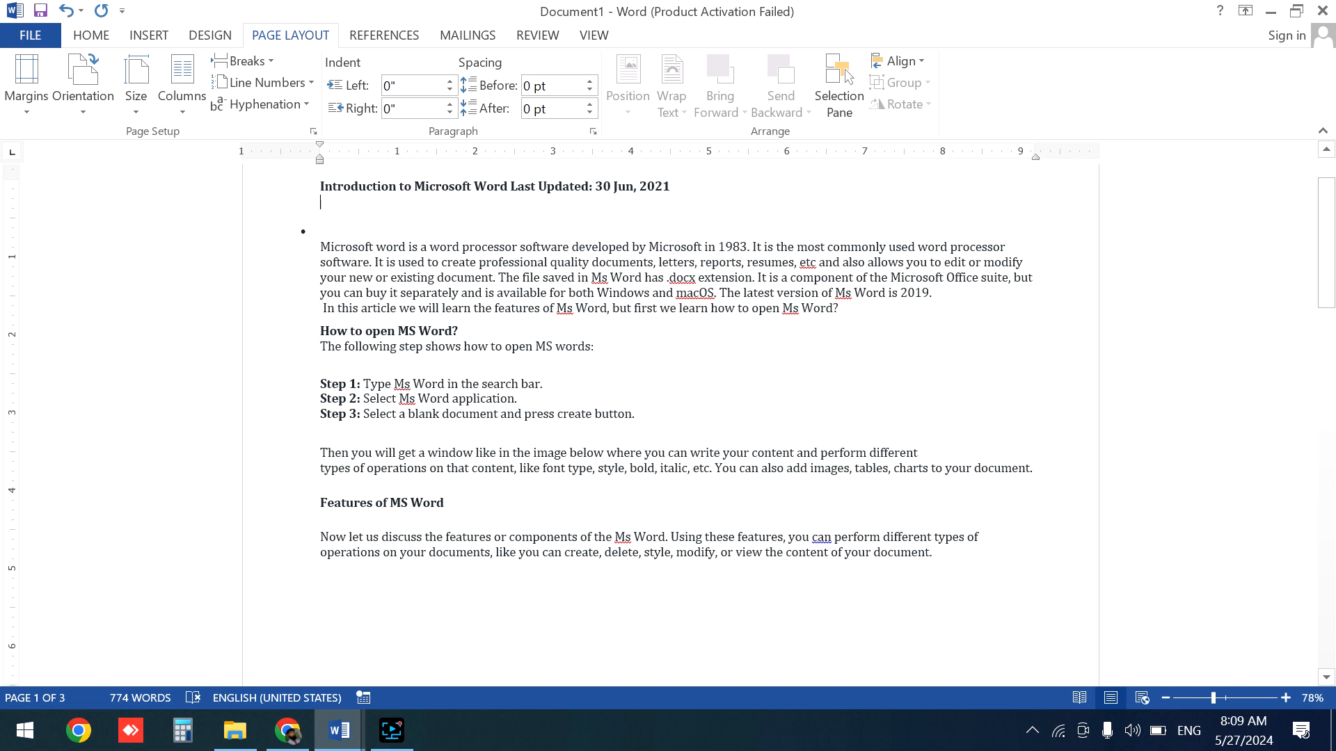
pyautogui.scroll(-15, 515, 685)
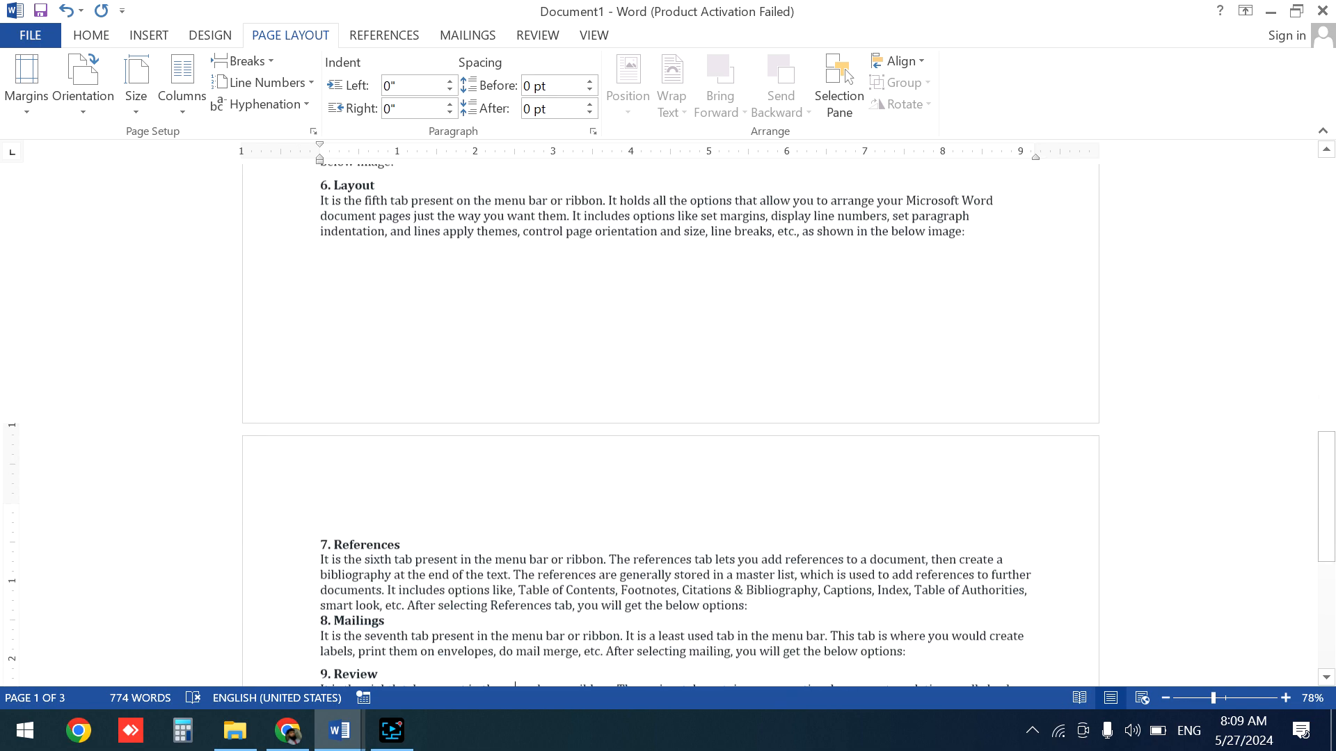
pyautogui.press('Down')
pyautogui.press('Down')
pyautogui.press('Down')
pyautogui.press('Down')
pyautogui.press('Down')
pyautogui.press('Down')
pyautogui.press('Up')
pyautogui.press('Up')
pyautogui.press('Up')
pyautogui.press('Up')
pyautogui.press('Up')
pyautogui.press('Up')
pyautogui.press('Up')
pyautogui.press('Up')
pyautogui.press('Up')
pyautogui.press('Up')
pyautogui.press('Up')
pyautogui.press('Up')
pyautogui.press('Up')
pyautogui.press('Up')
pyautogui.press('Up')
pyautogui.press('Up')
pyautogui.press('Up')
pyautogui.press('Up')
pyautogui.press('Up')
pyautogui.press('Up')
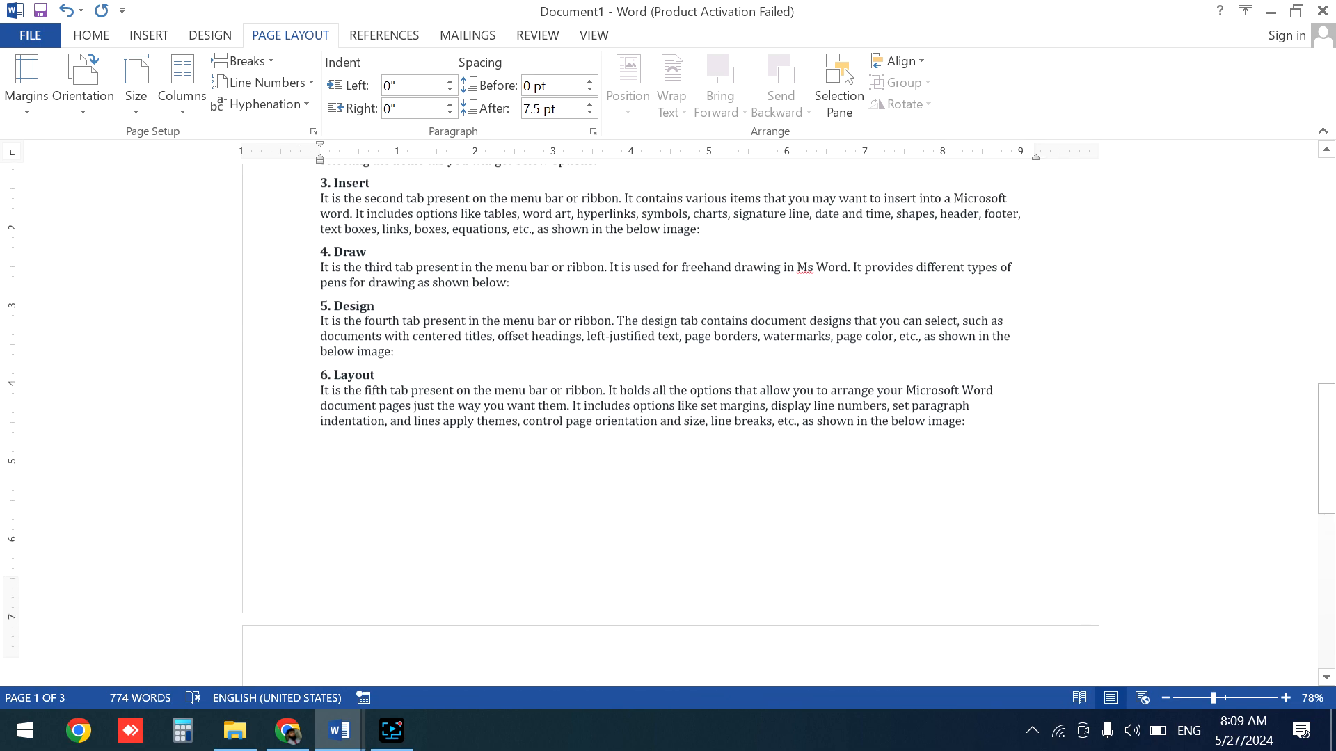
pyautogui.press('Up')
pyautogui.press('Up')
pyautogui.press('Up')
pyautogui.press('Up')
pyautogui.press('Up')
pyautogui.press('Up')
pyautogui.press('Up')
pyautogui.press('Up')
pyautogui.press('Up')
pyautogui.press('Up')
pyautogui.press('Up')
pyautogui.press('Up')
pyautogui.press('Up')
pyautogui.press('Up')
pyautogui.press('Up')
pyautogui.press('Up')
pyautogui.press('Up')
pyautogui.press('Up')
pyautogui.press('Up')
pyautogui.press('Up')
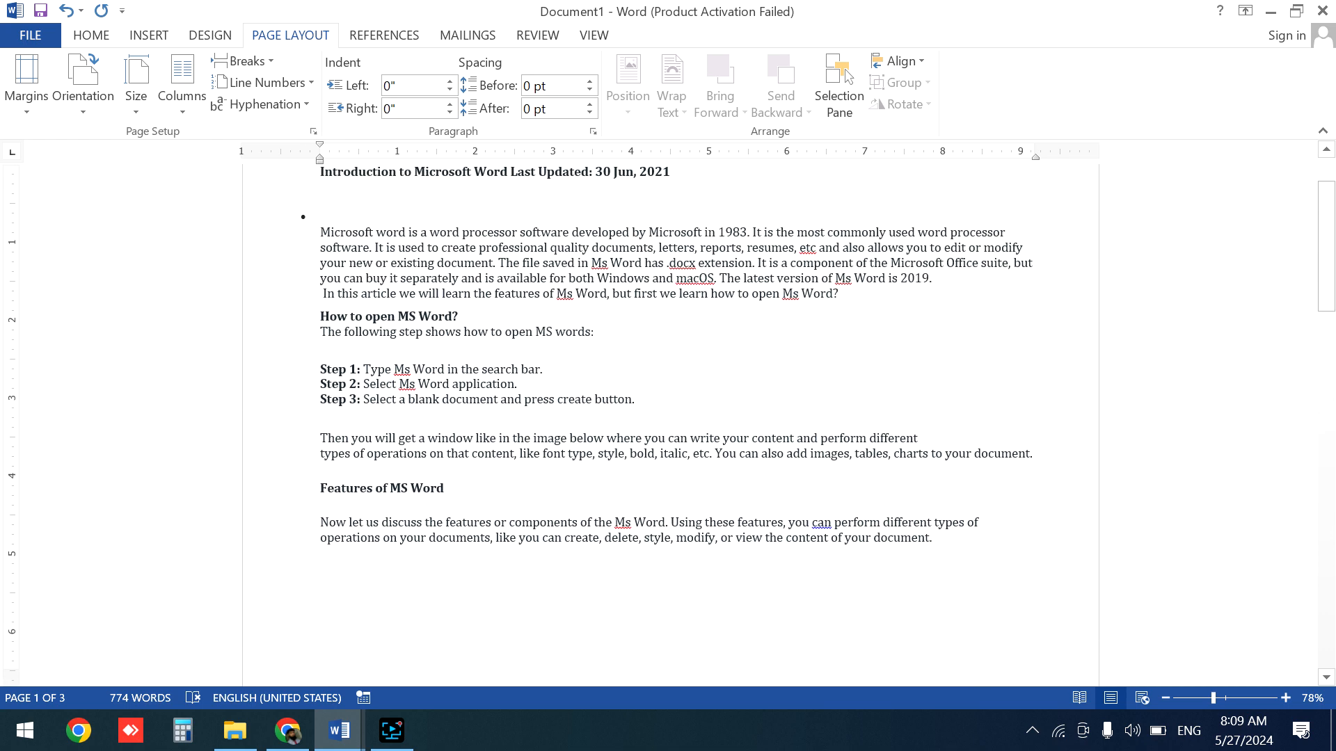
pyautogui.click(83, 84)
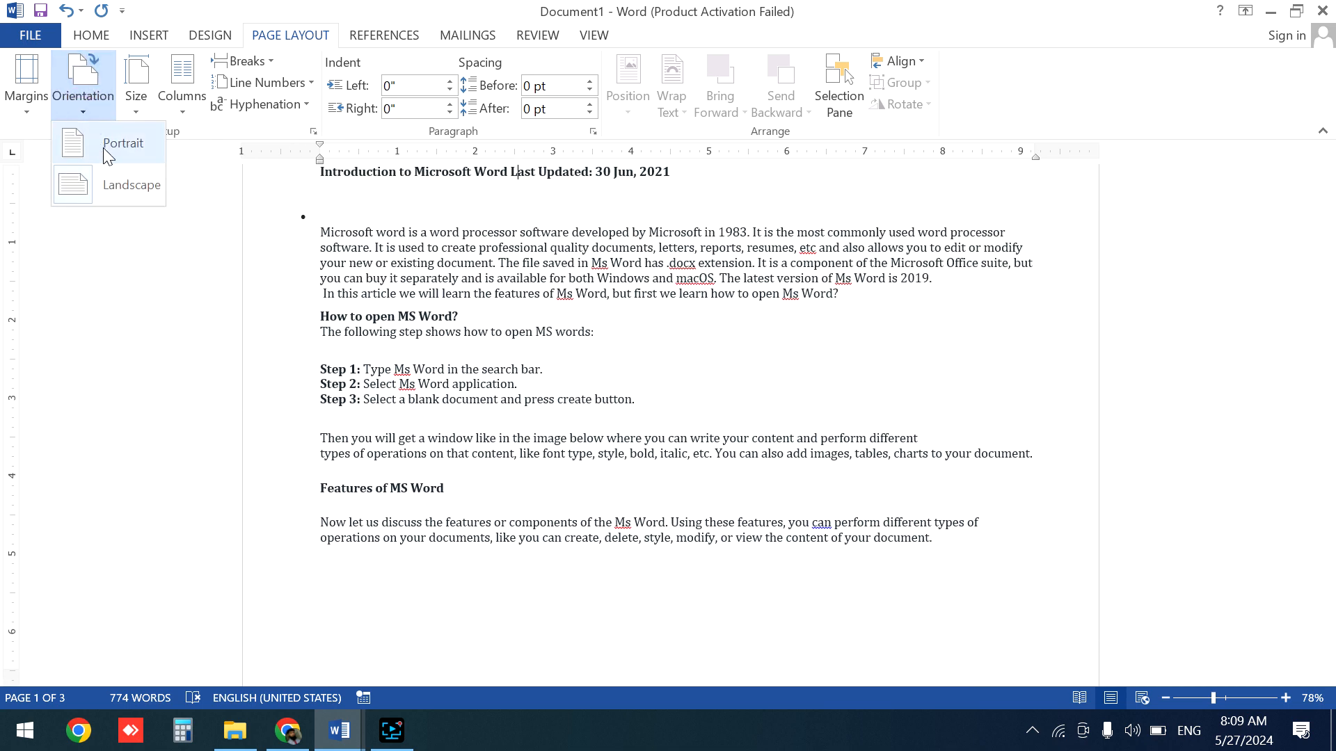
pyautogui.click(105, 148)
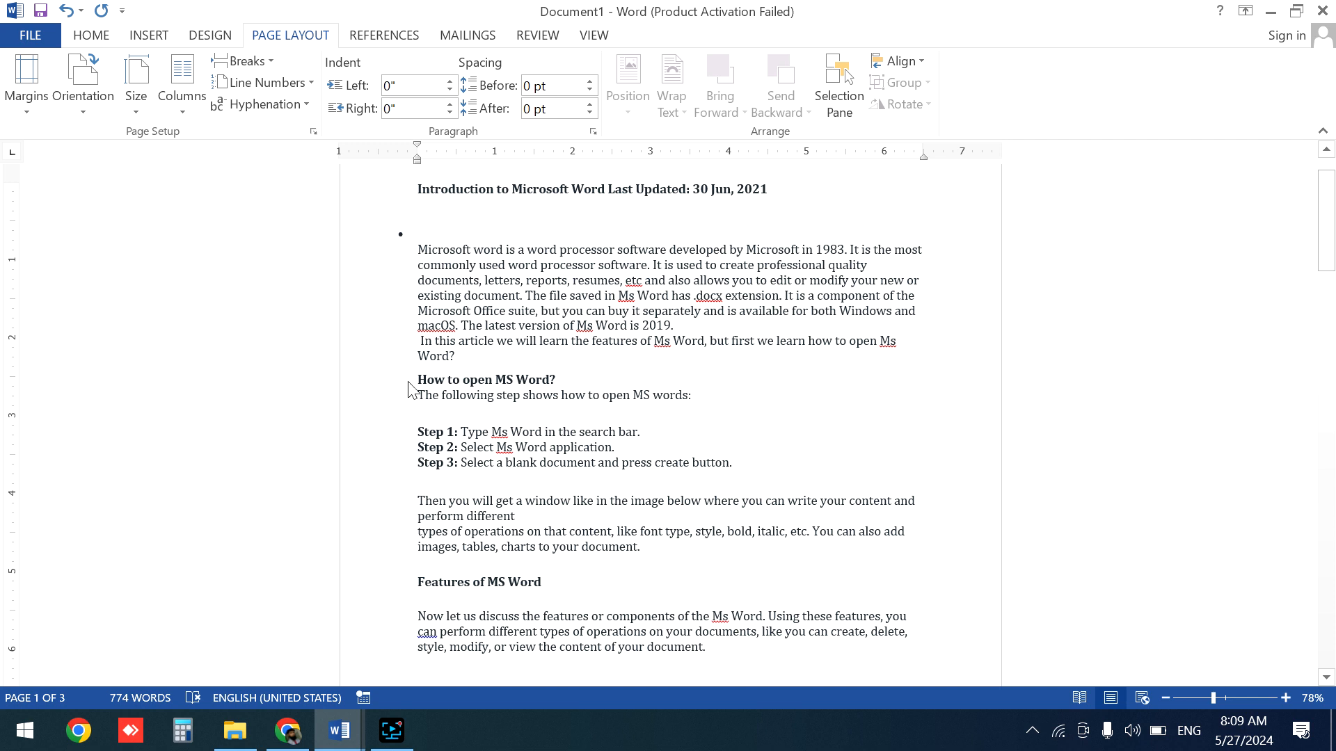
pyautogui.click(84, 92)
# - Add a blank line and a continuous section break after the introductory paragraph ending 'open Ms Word?'
pyautogui.click(723, 363)
pyautogui.click(277, 61)
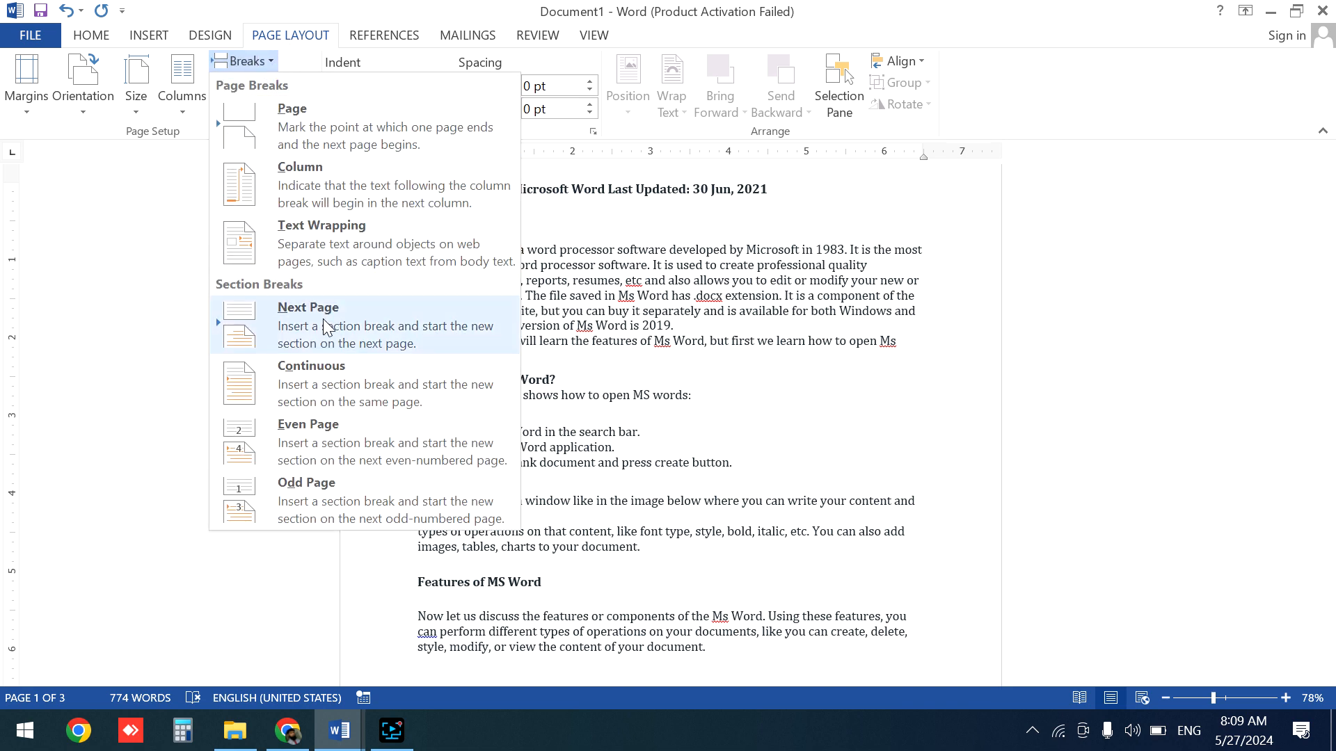
pyautogui.click(699, 422)
pyautogui.click(504, 352)
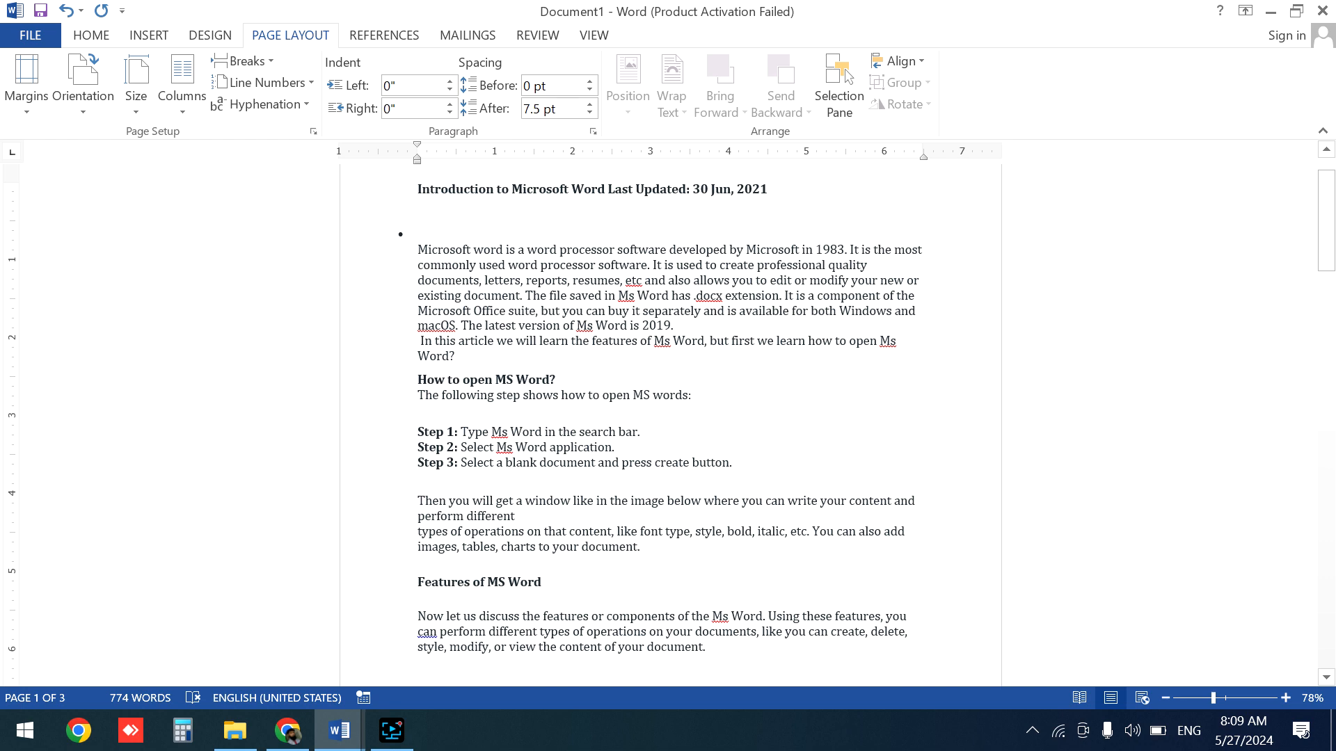
pyautogui.press('Return')
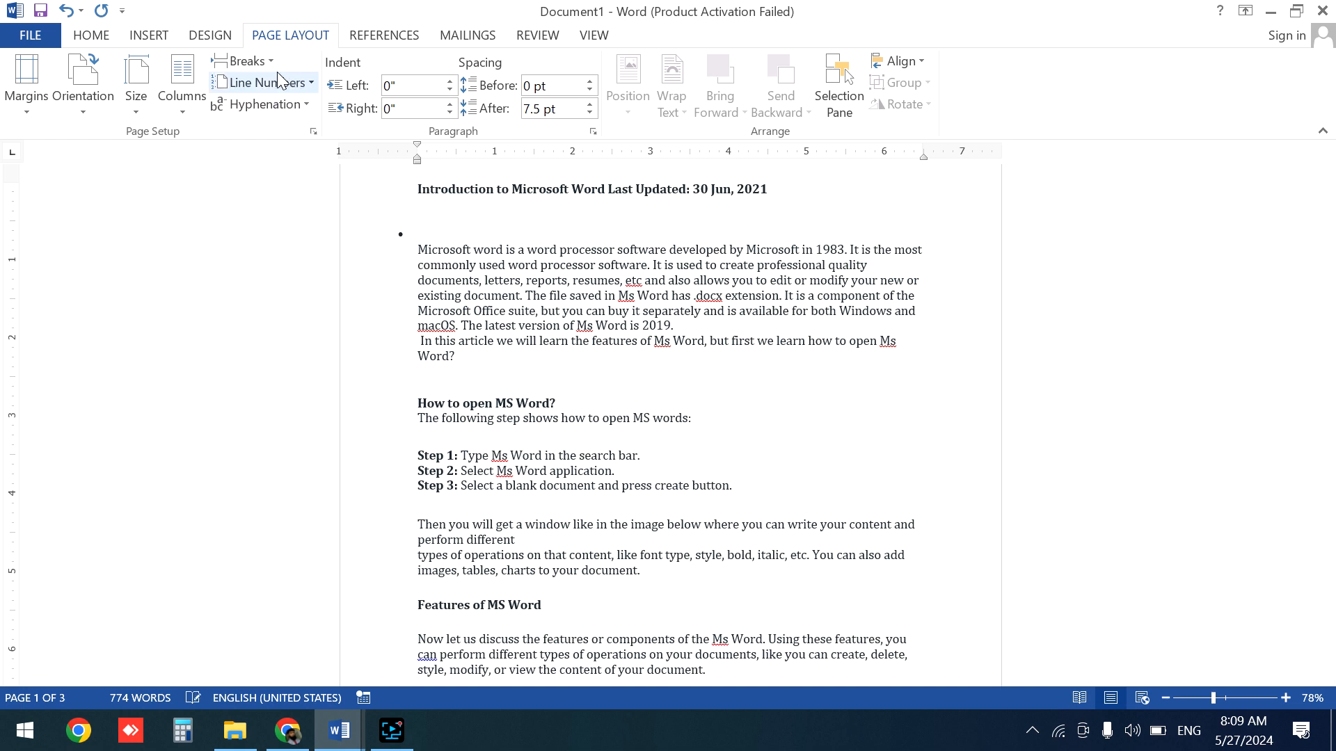
pyautogui.click(243, 62)
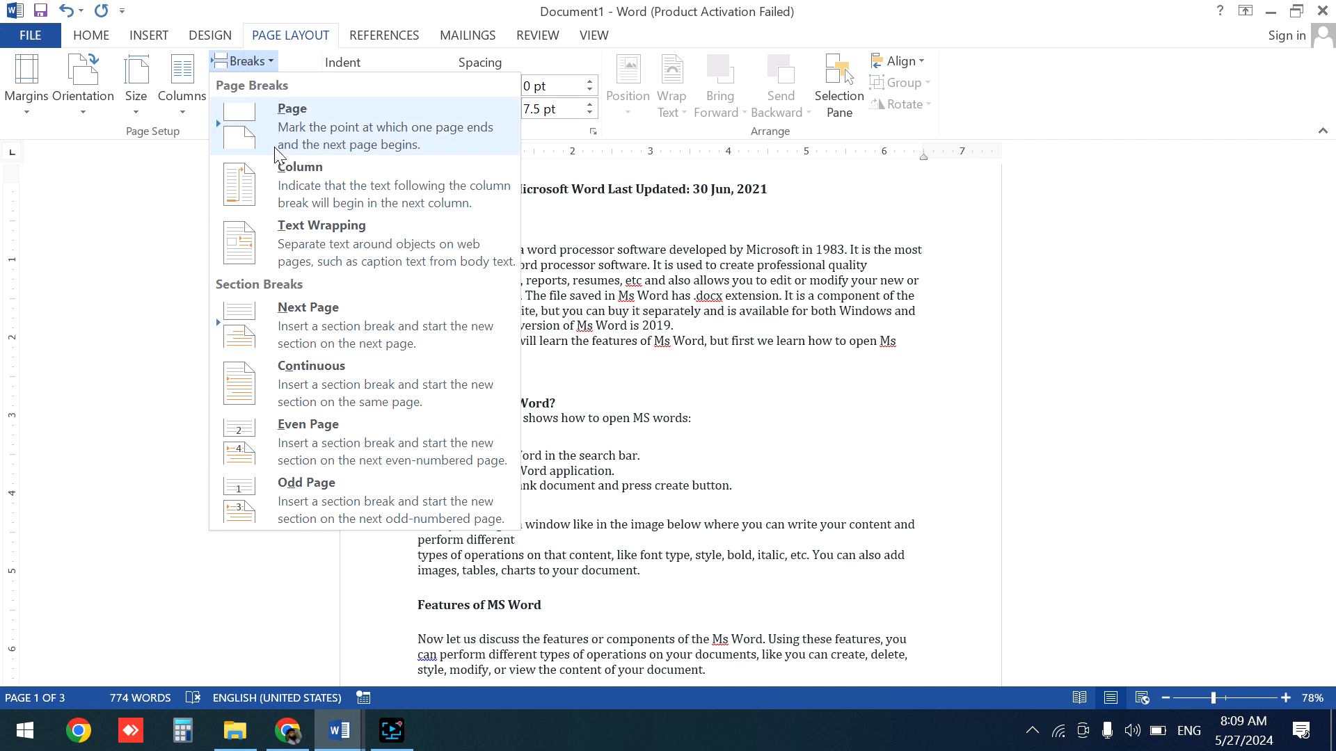
pyautogui.click(327, 385)
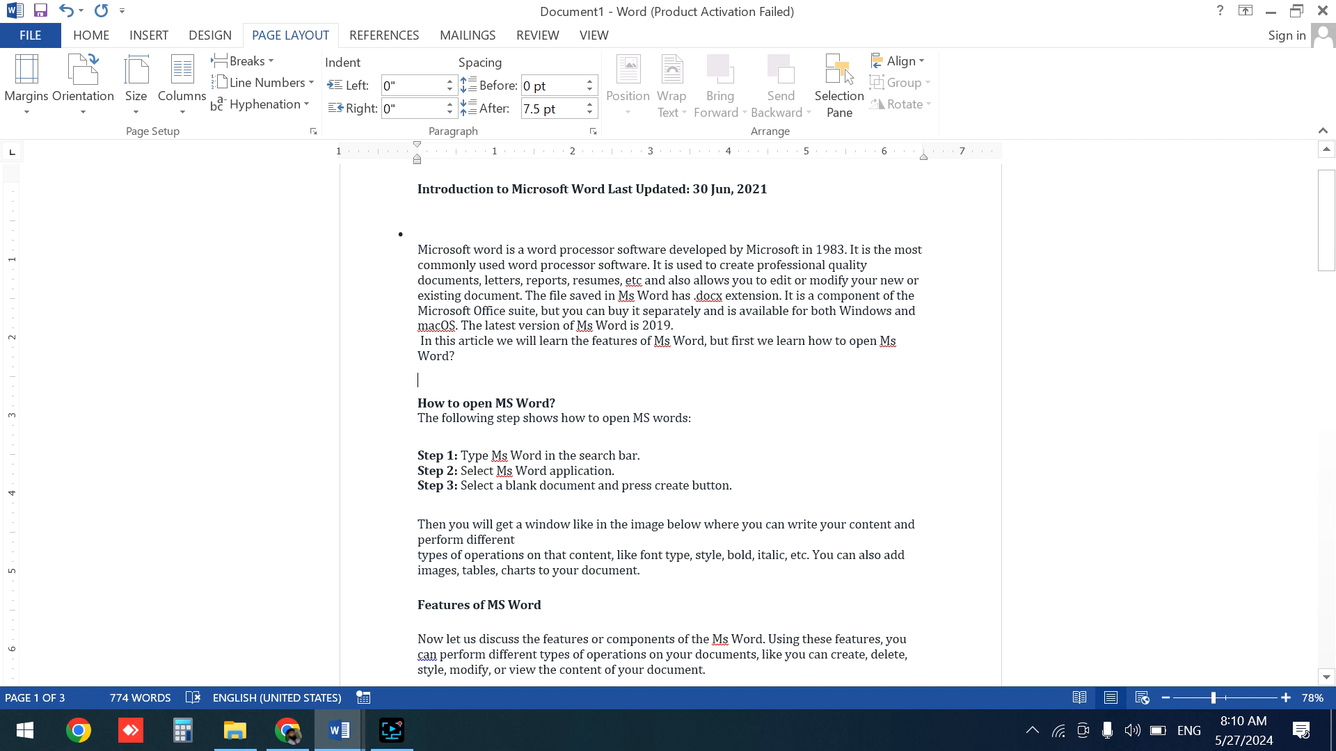
# - Format the new section below the break into two columns
pyautogui.click(182, 83)
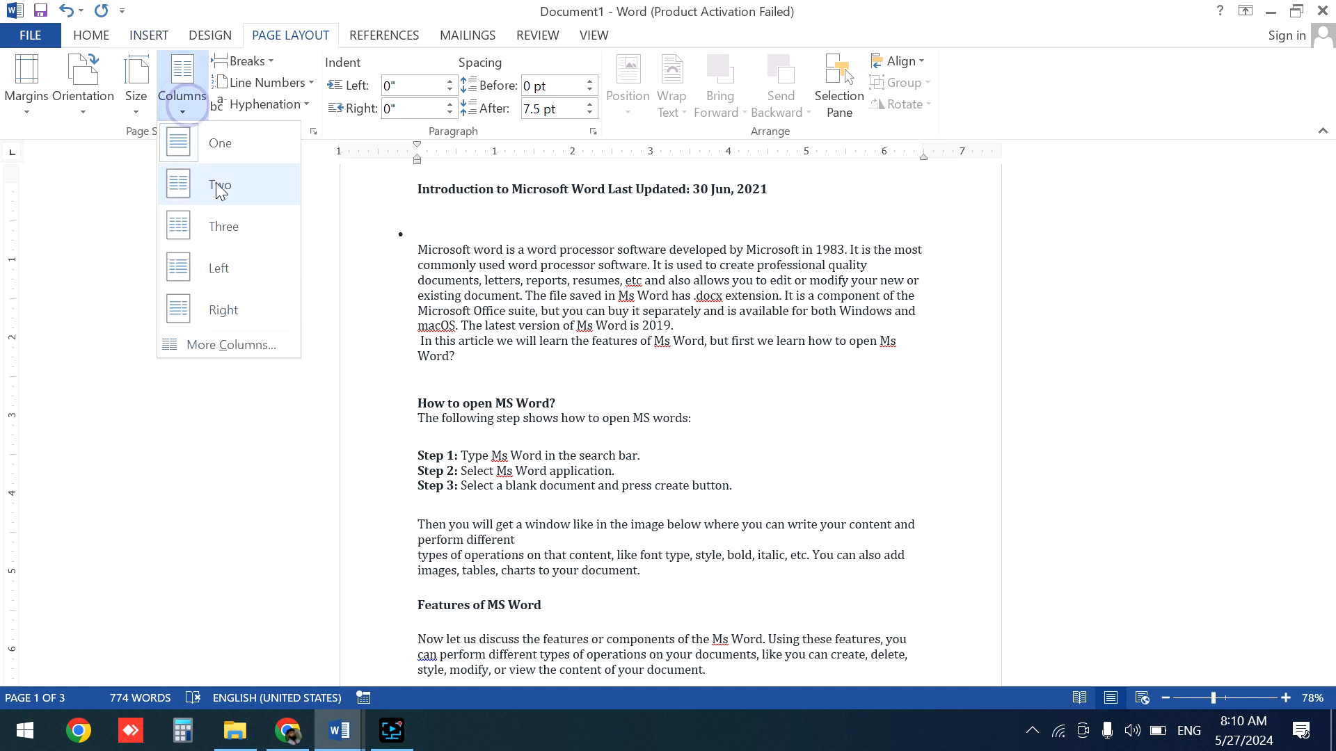
pyautogui.click(221, 189)
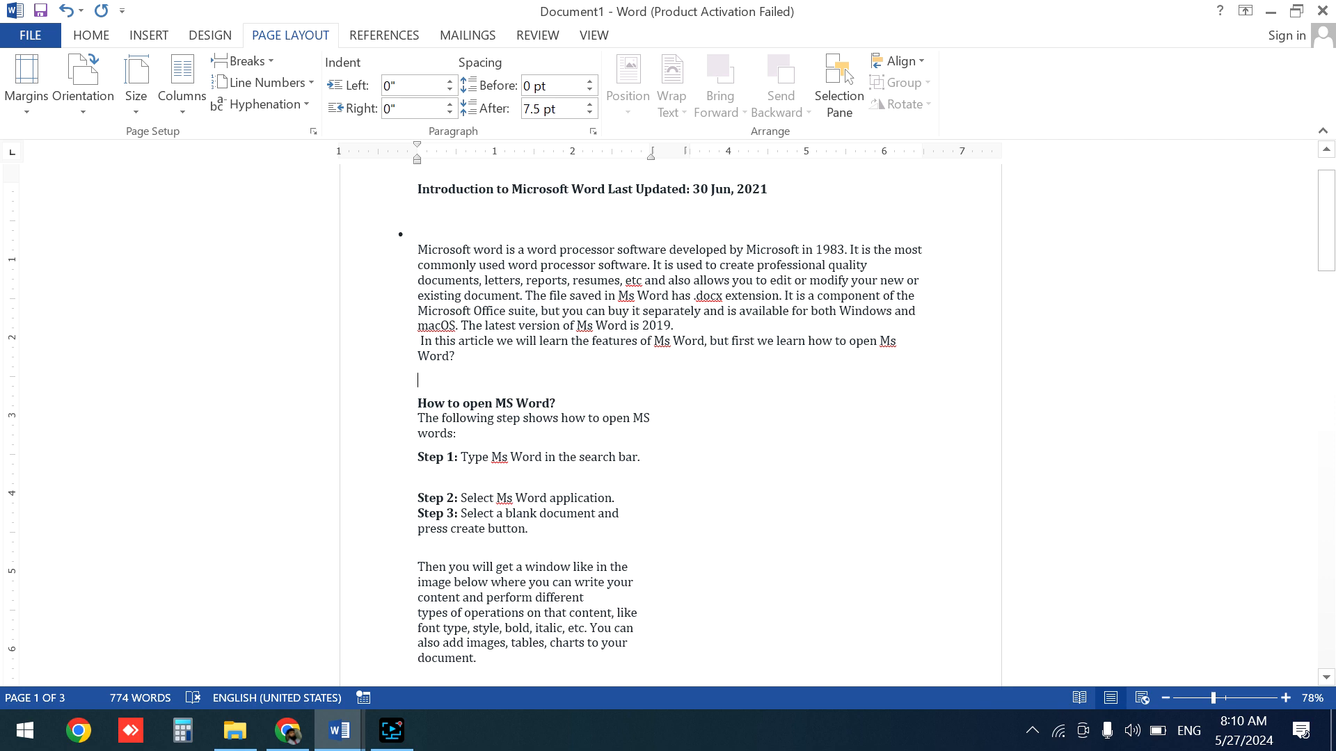
# - Insert a column break after 'your document.' so 'Features of MS Word' moves to the second column
pyautogui.moveTo(1328, 267); pyautogui.dragTo(1333, 339)
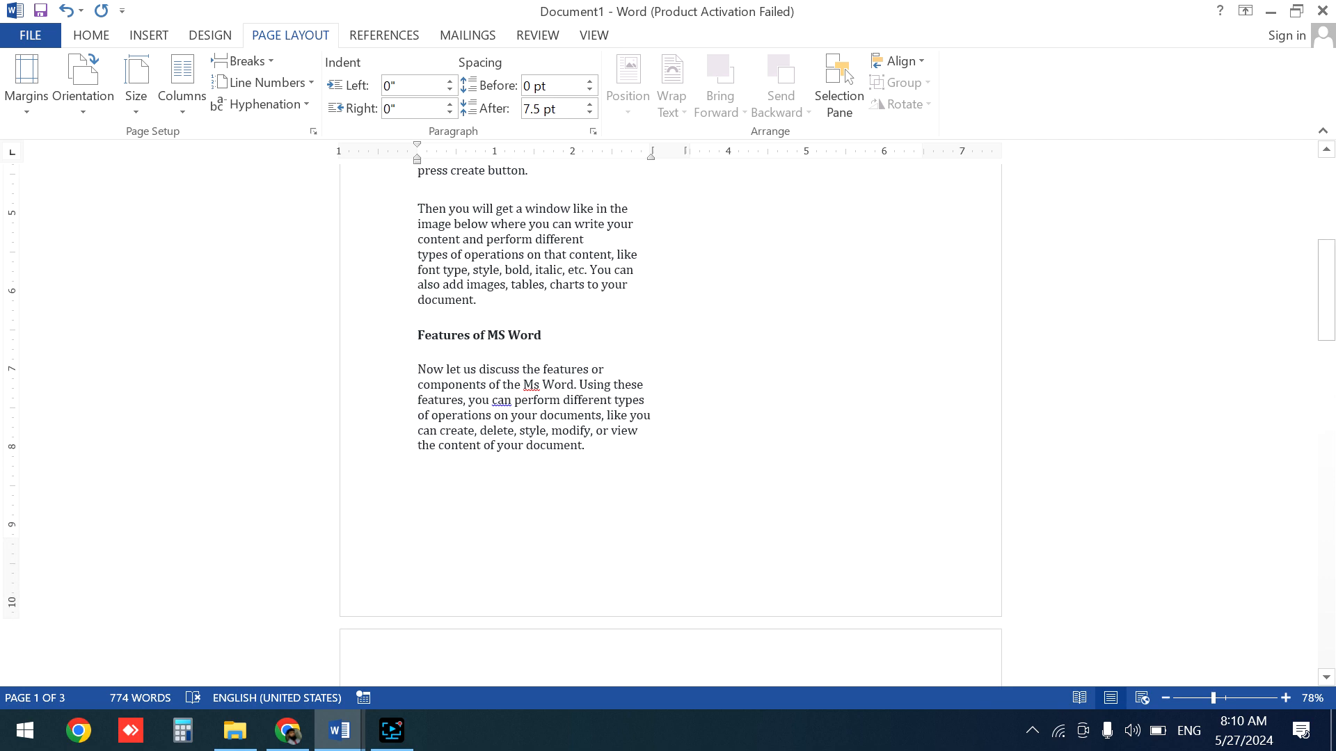
pyautogui.click(507, 301)
pyautogui.click(245, 61)
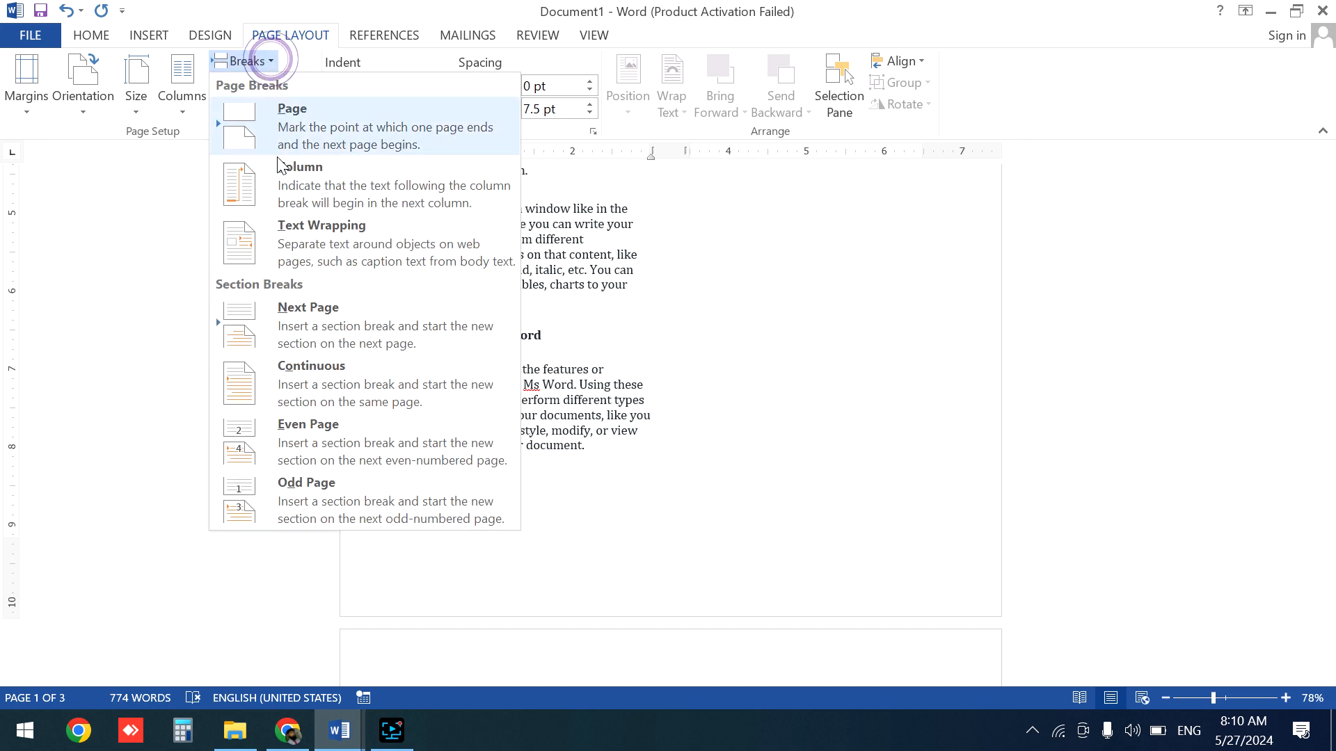
pyautogui.click(368, 195)
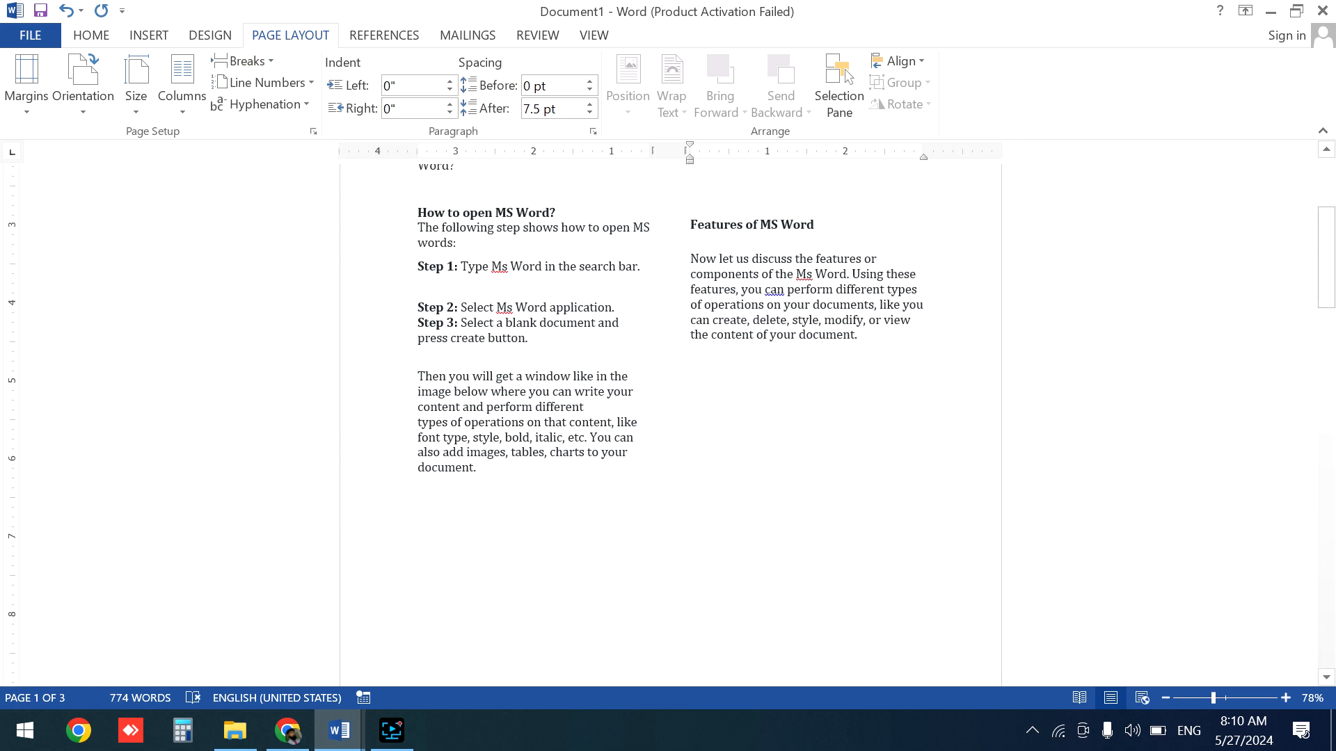
# - Select the title and introductory paragraph and insert a continuous section break
pyautogui.moveTo(1332, 241); pyautogui.dragTo(1333, 119)
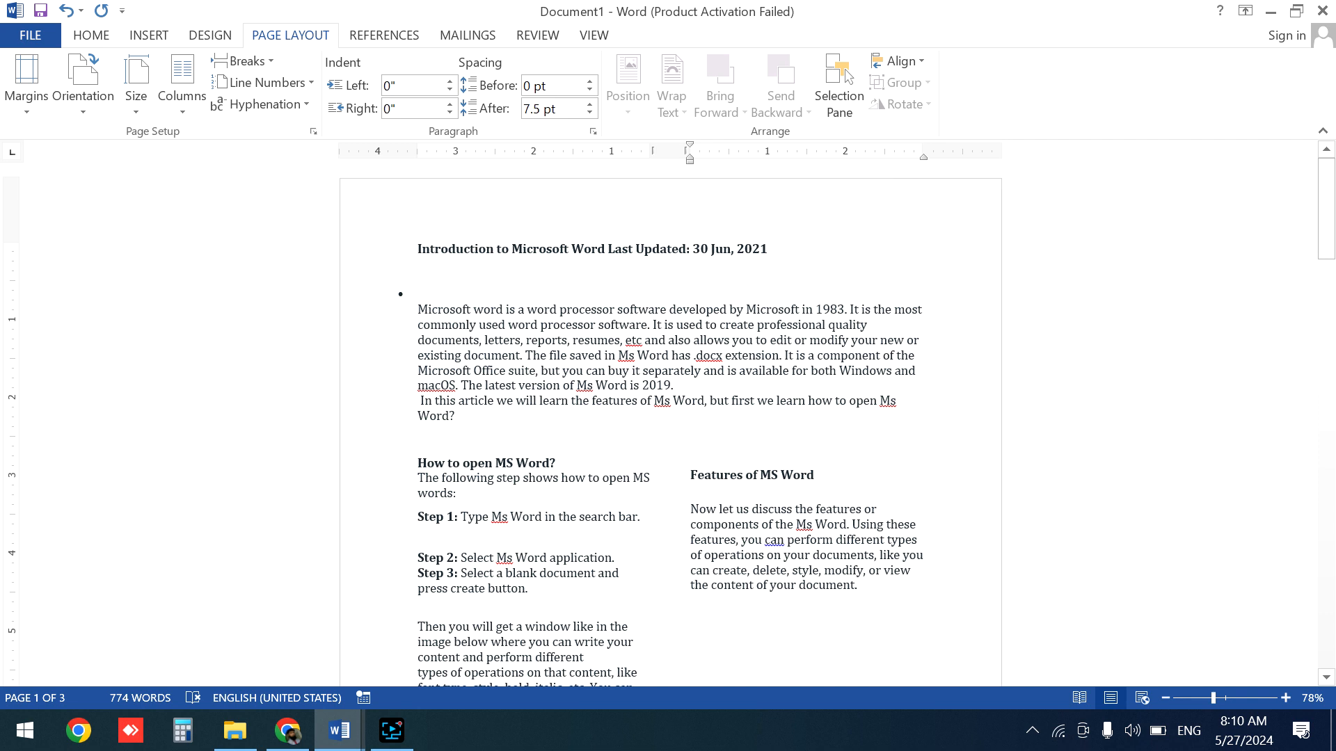
pyautogui.moveTo(899, 403); pyautogui.dragTo(418, 248)
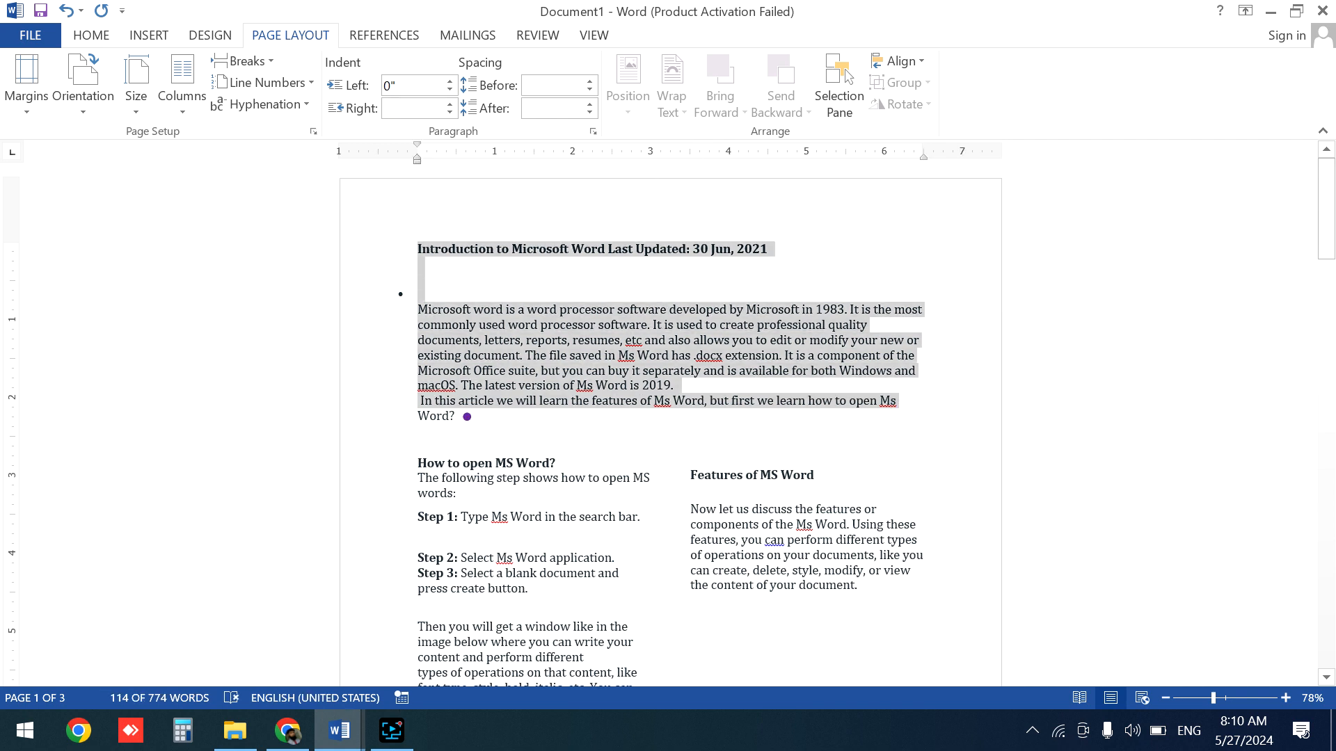
pyautogui.moveTo(462, 416); pyautogui.dragTo(417, 248)
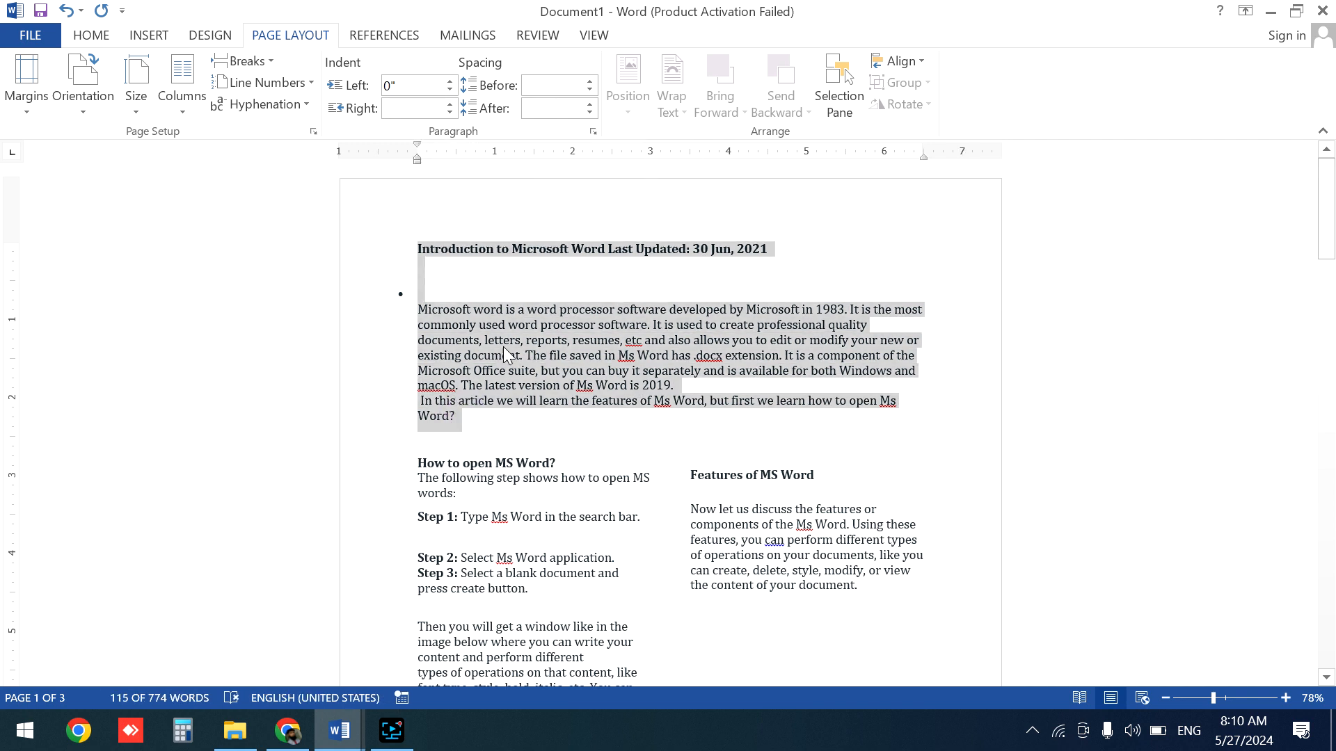
pyautogui.click(273, 61)
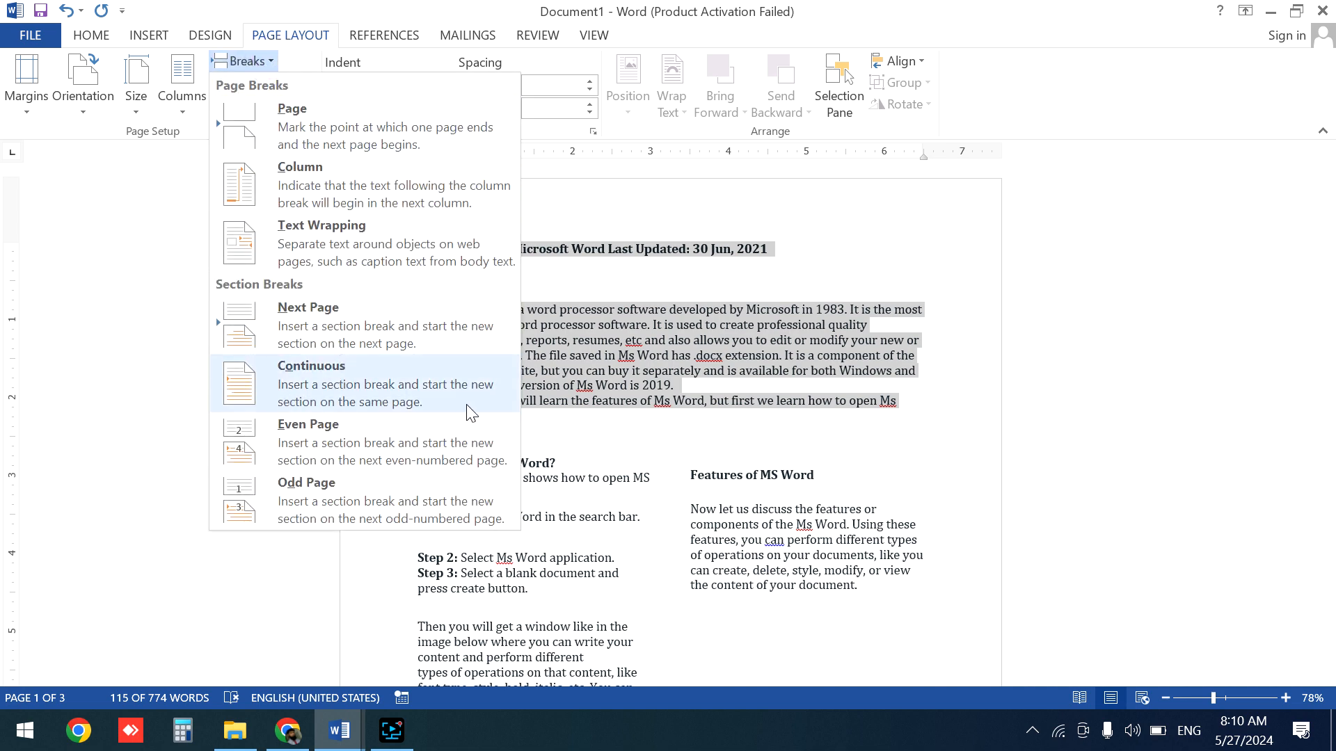
pyautogui.click(287, 395)
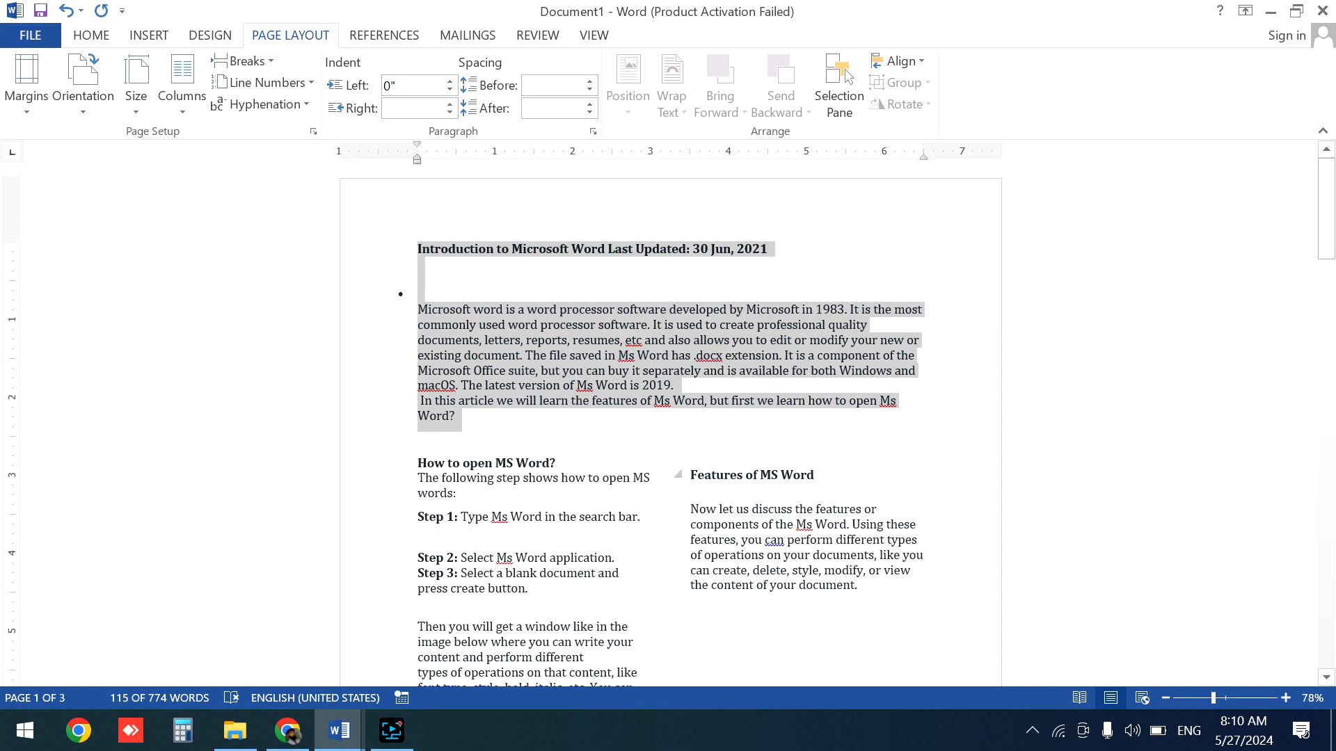
# - Undo the last two edits
pyautogui.click(650, 479)
pyautogui.hotkey('ctrl', 'z')
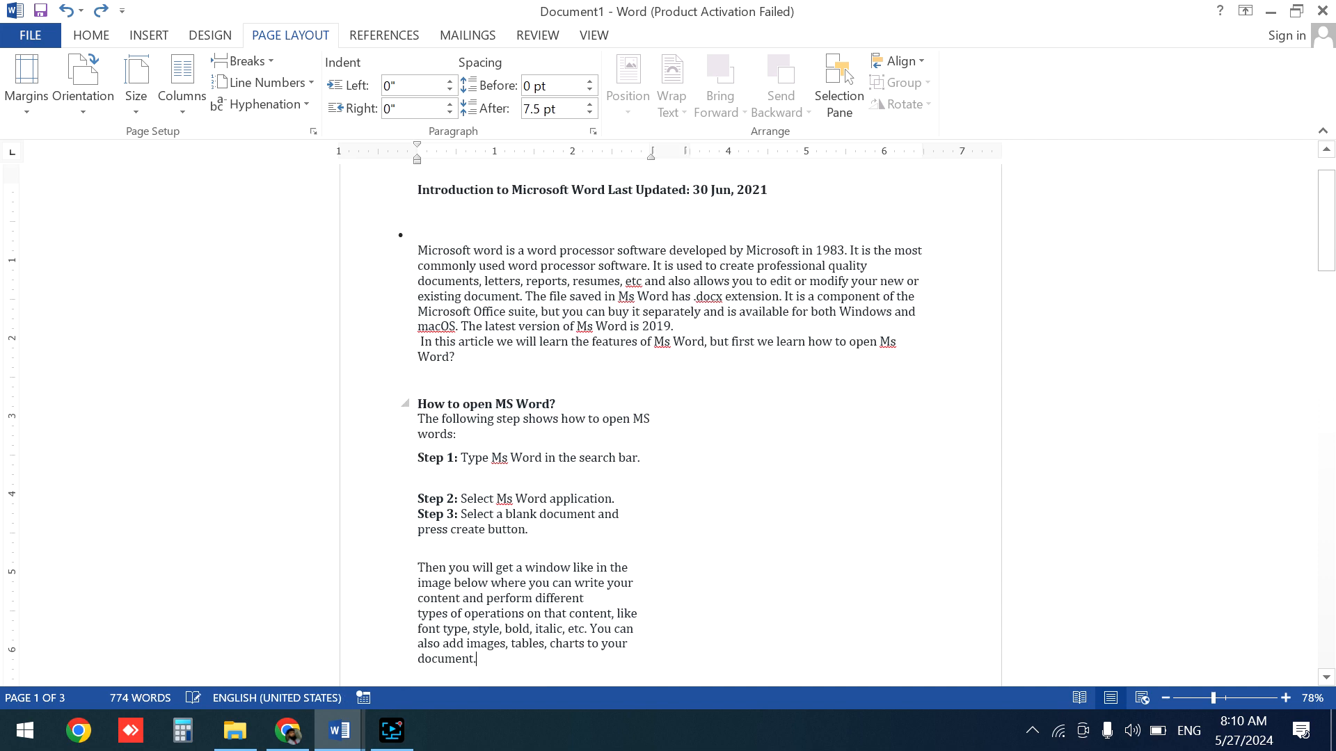
pyautogui.hotkey('ctrl', 'z')
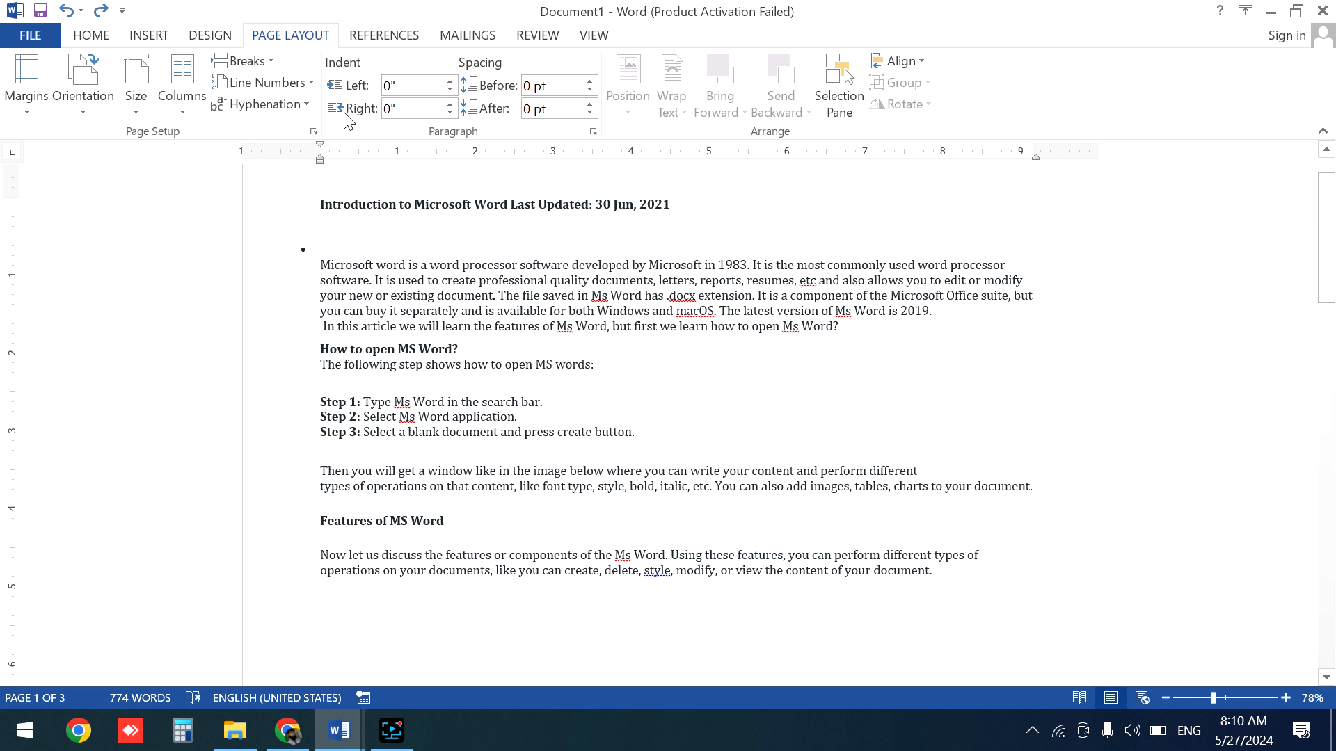
# - Insert a next page section break in the title after 'Introduction to Microsoft Word L'
pyautogui.click(273, 64)
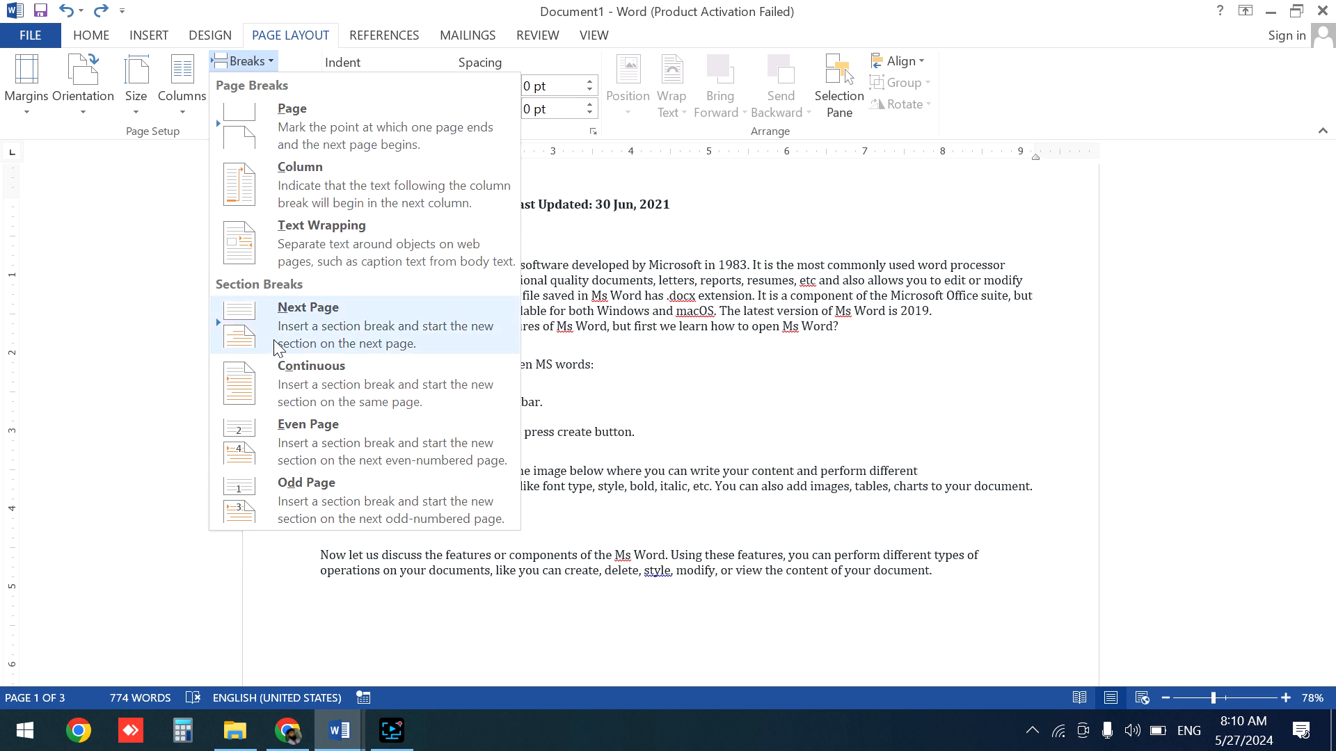
pyautogui.click(402, 334)
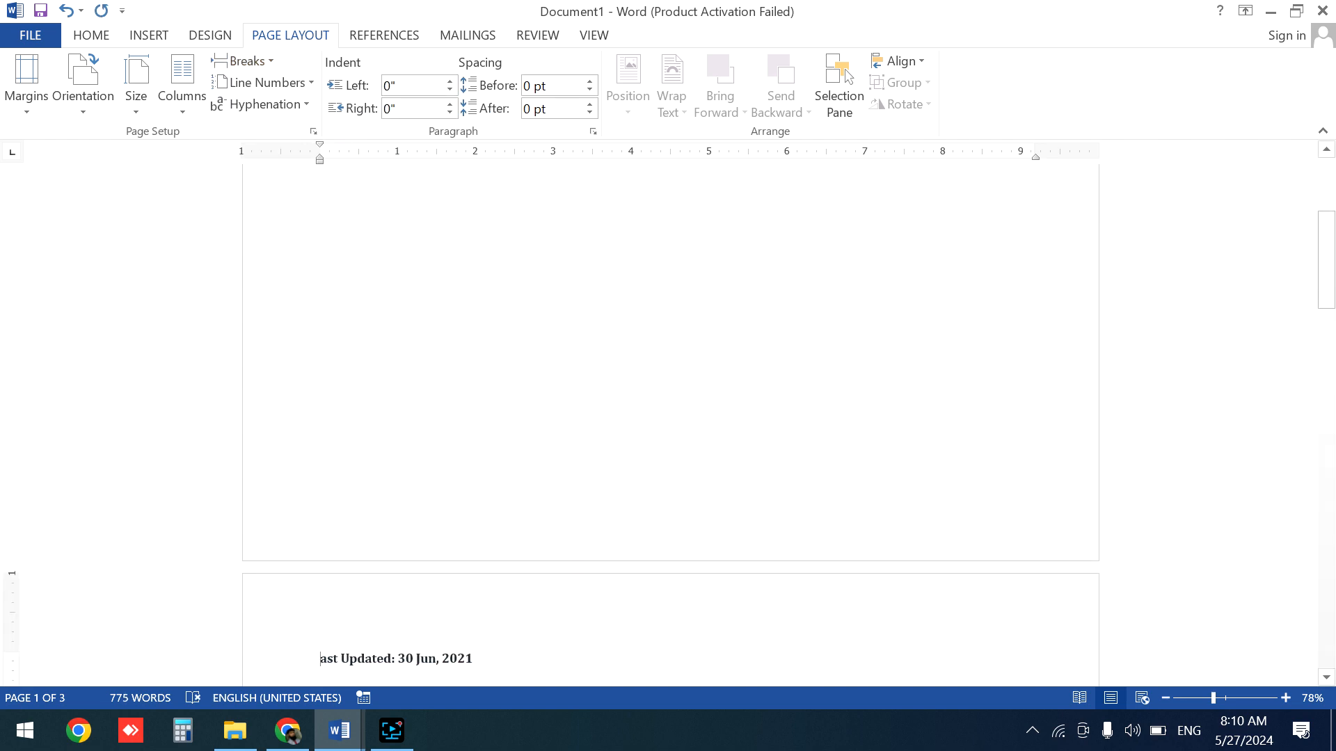
# - Set the first section, holding the title, to Portrait orientation
pyautogui.moveTo(1333, 303); pyautogui.dragTo(1334, 250)
pyautogui.click(494, 265)
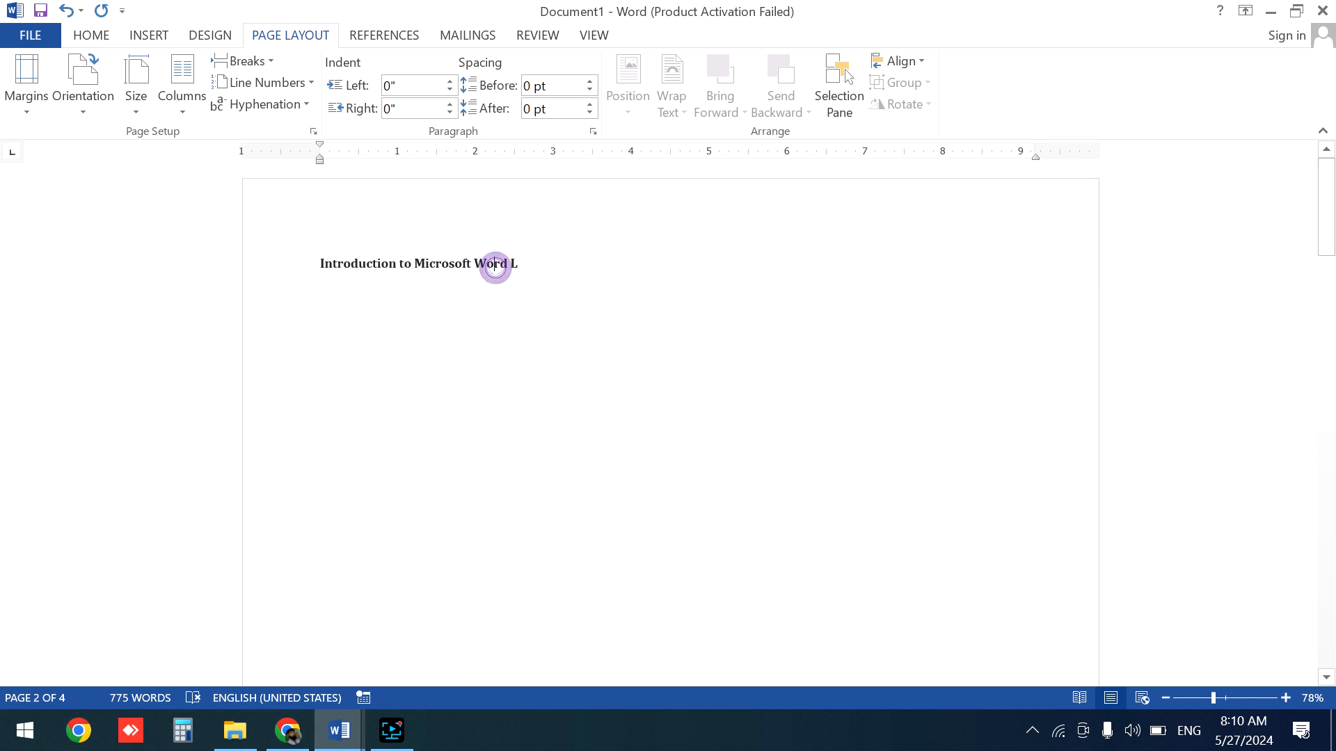
pyautogui.click(1332, 216)
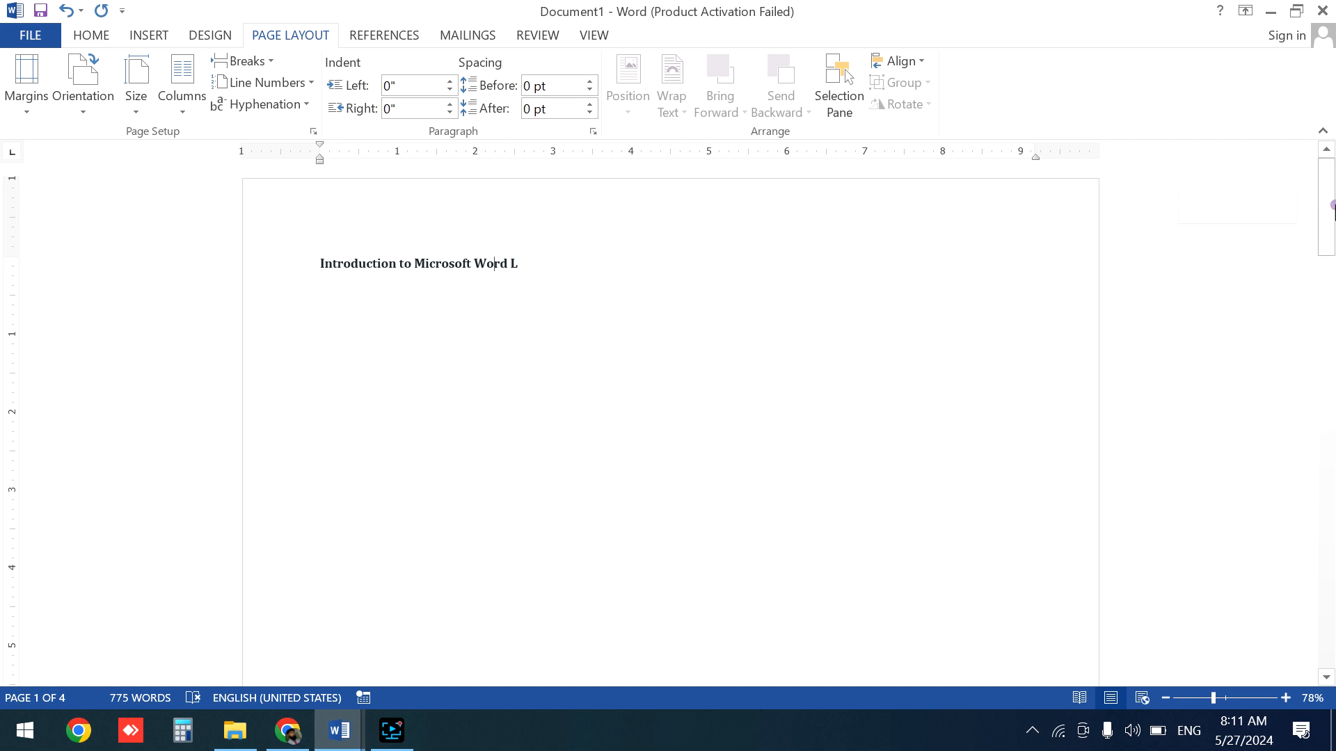
pyautogui.moveTo(1334, 283); pyautogui.dragTo(1330, 170)
pyautogui.click(423, 407)
pyautogui.click(87, 90)
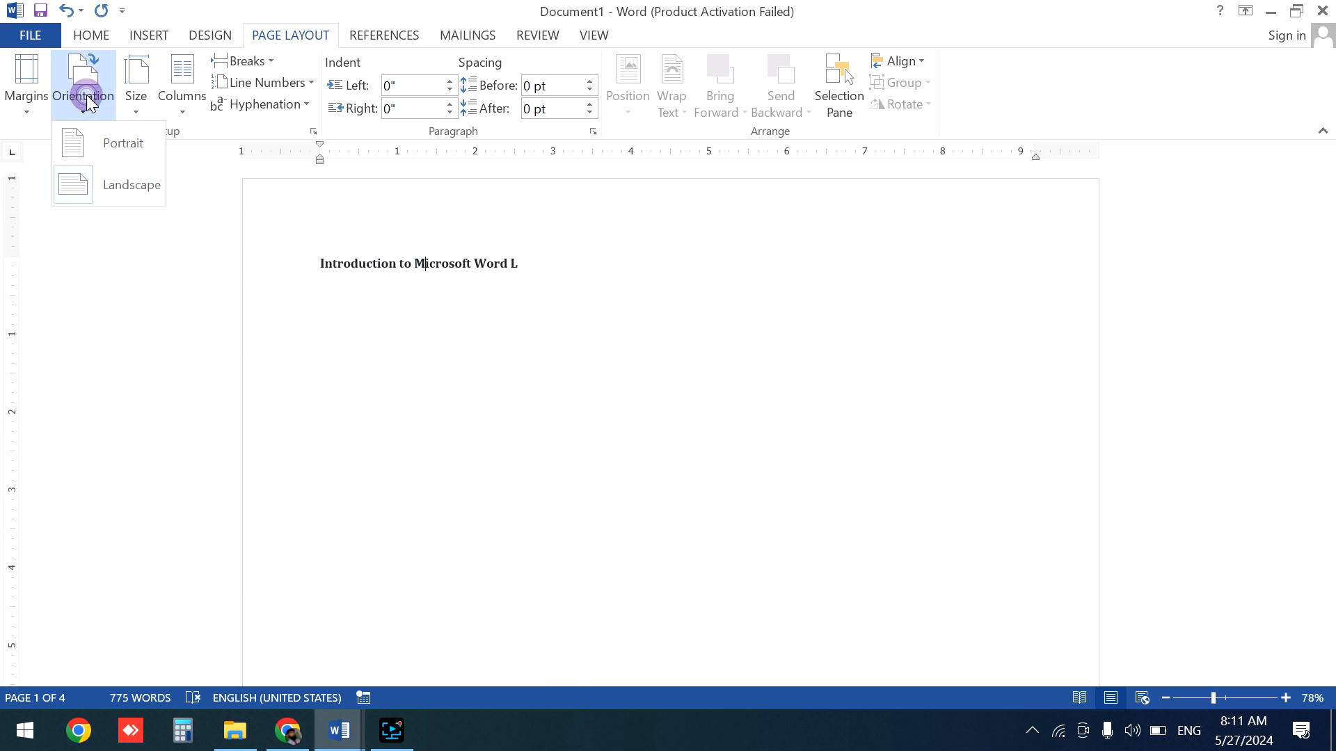
pyautogui.click(120, 150)
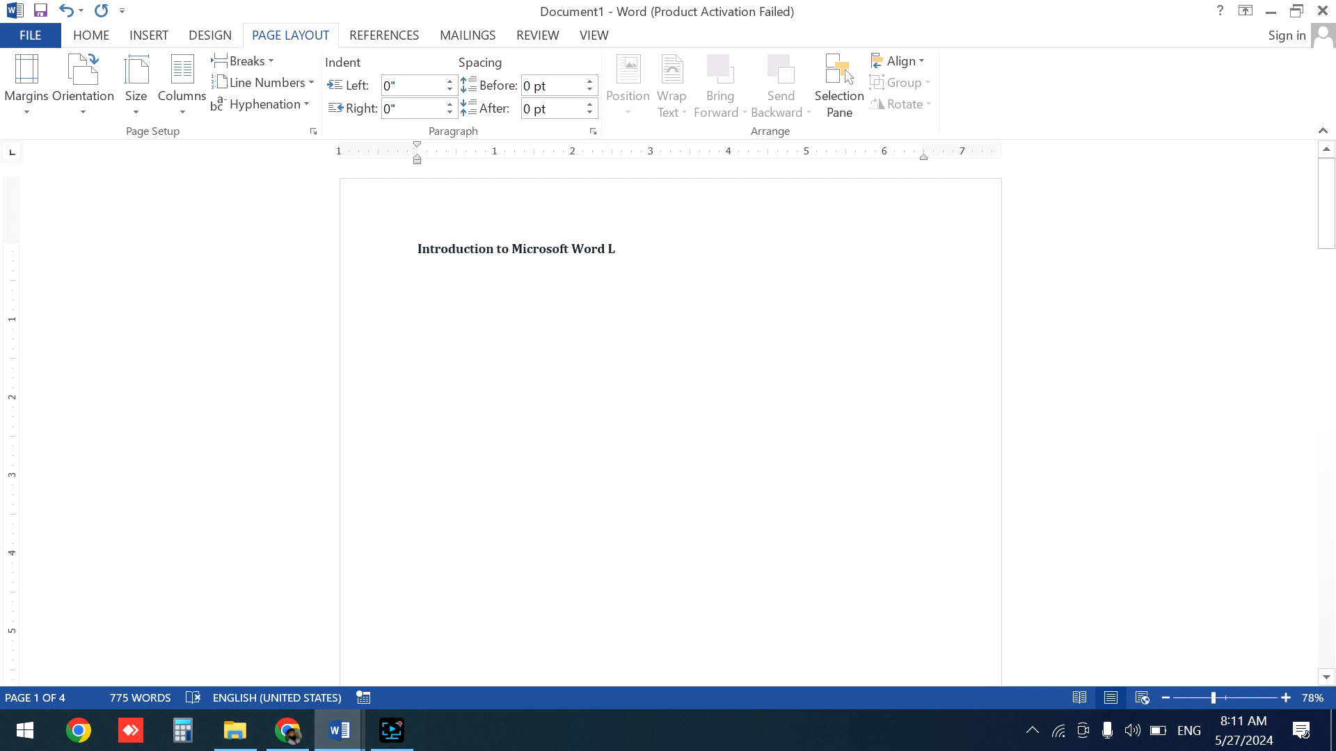
# - Switch the last section's orientation to Portrait and back to Landscape
pyautogui.moveTo(1333, 209); pyautogui.dragTo(1089, 203)
pyautogui.click(779, 354)
pyautogui.moveTo(1327, 170); pyautogui.dragTo(1333, 317)
pyautogui.moveTo(1332, 391); pyautogui.dragTo(1331, 606)
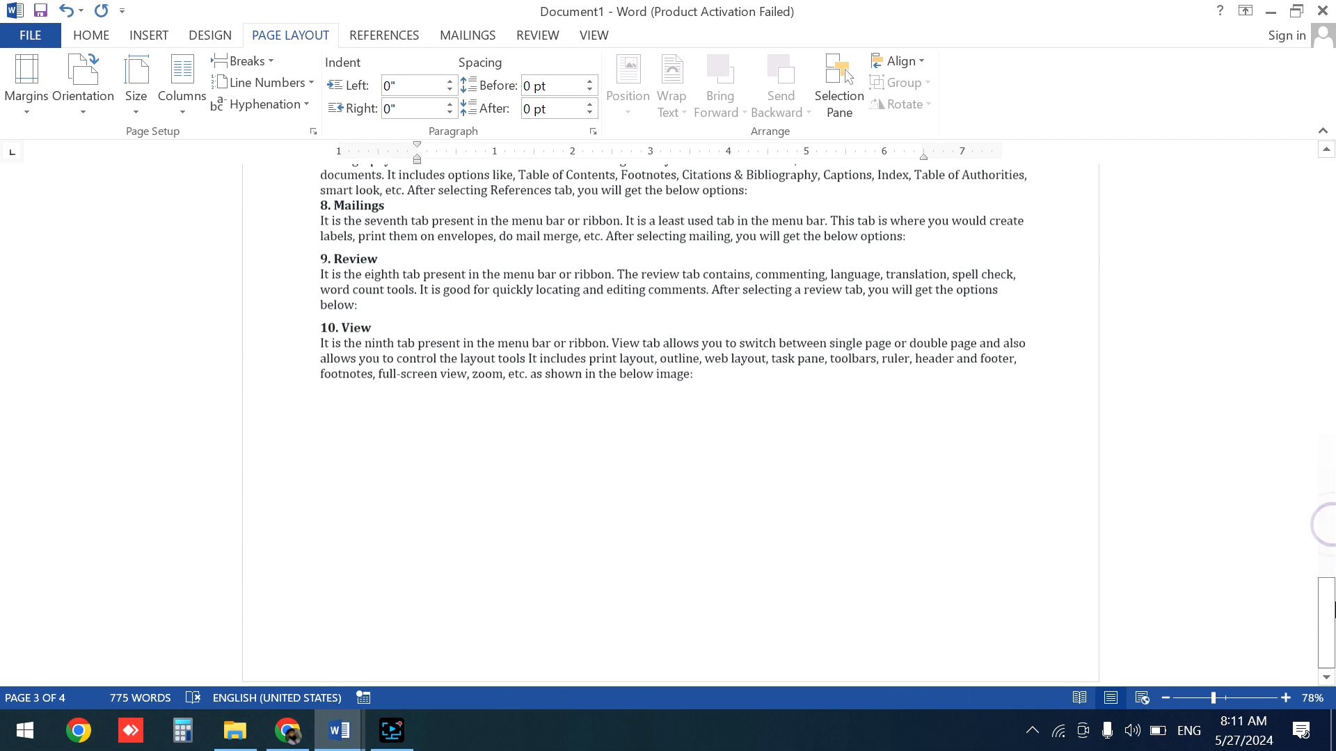
pyautogui.click(820, 423)
pyautogui.click(90, 107)
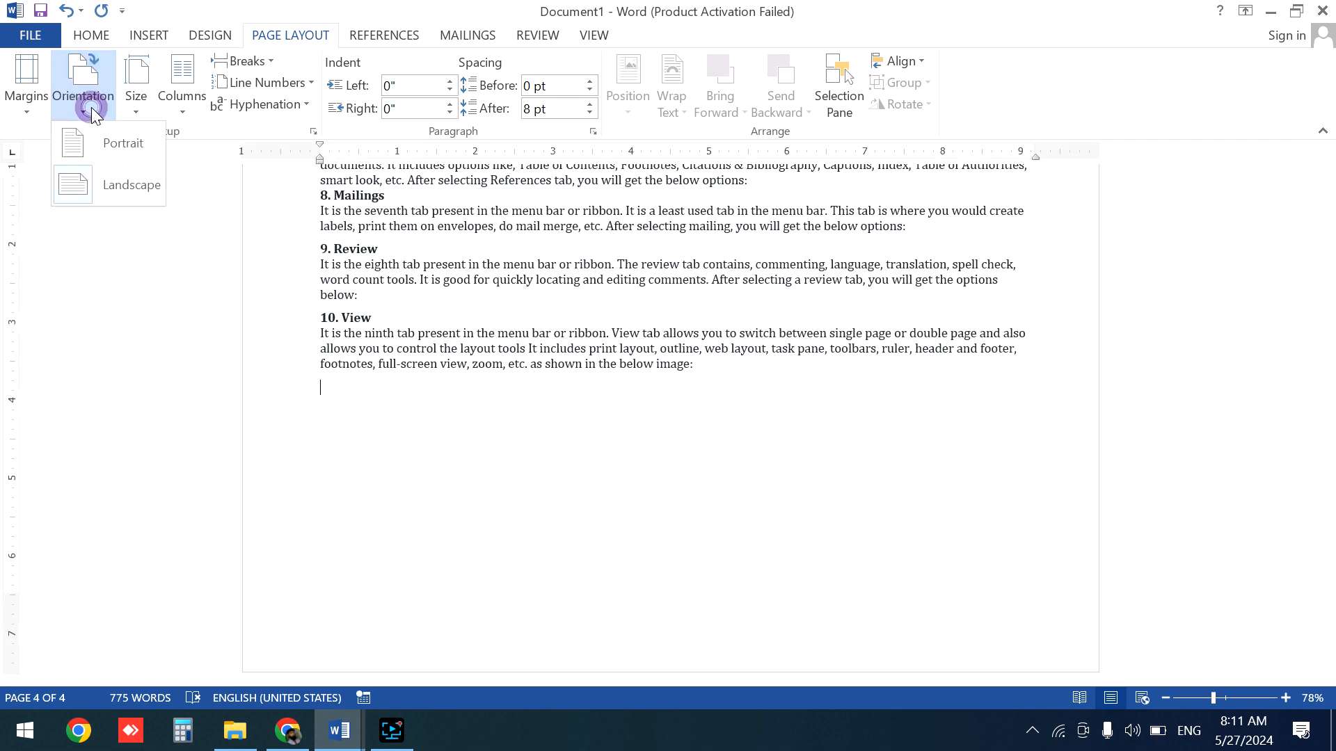
pyautogui.click(111, 153)
pyautogui.moveTo(1331, 565); pyautogui.dragTo(1333, 224)
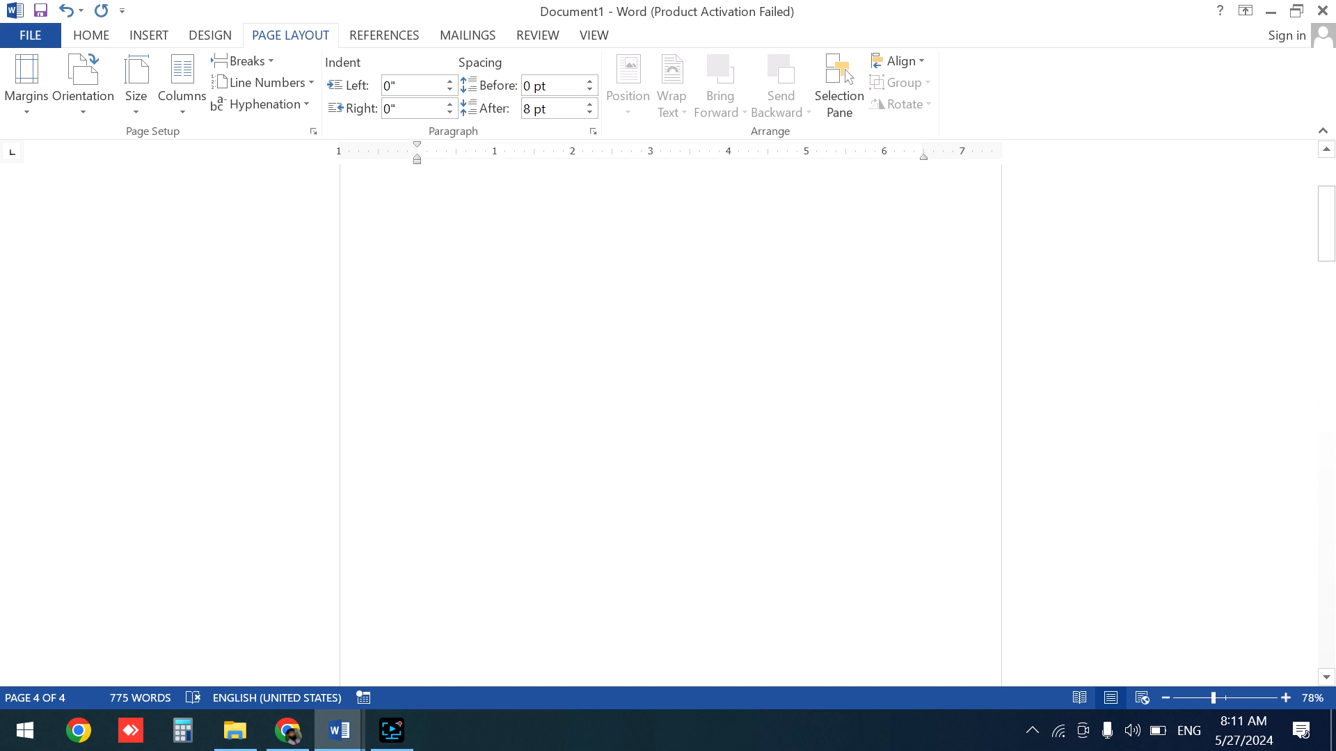
pyautogui.click(105, 117)
pyautogui.click(128, 184)
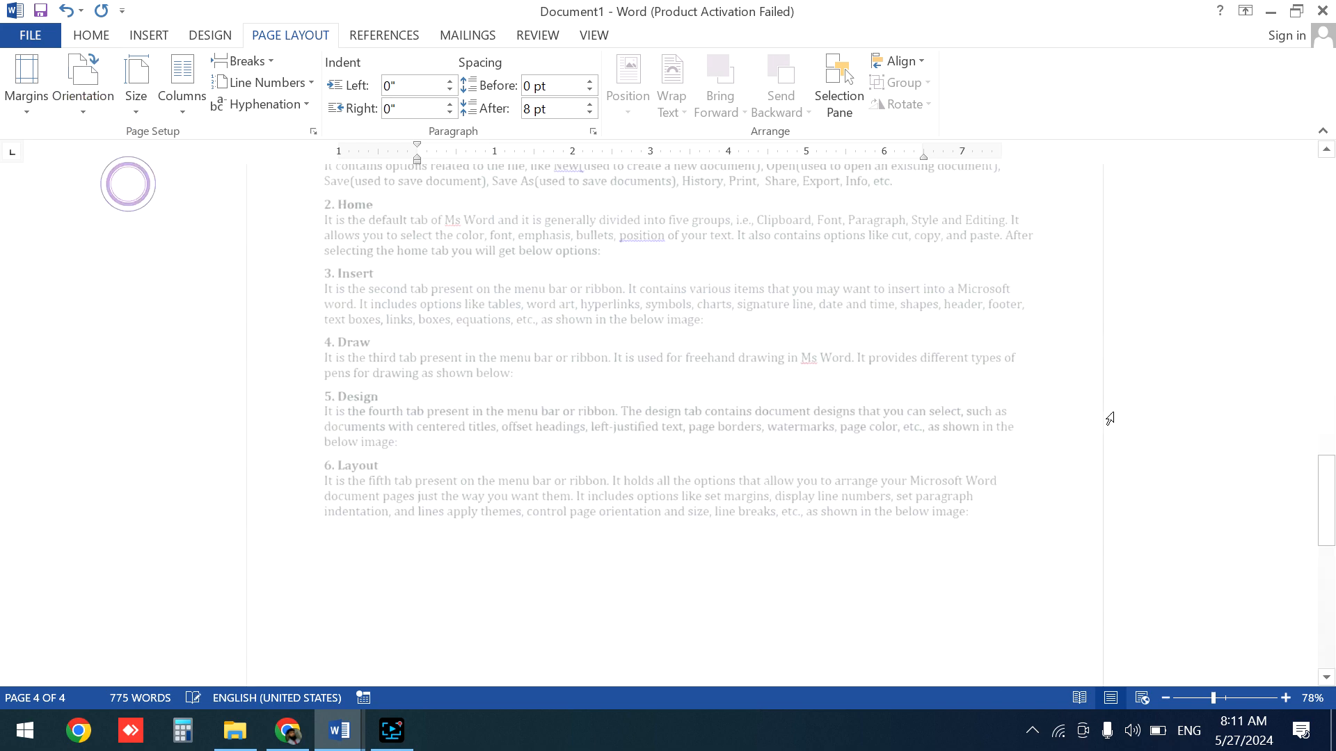
# - Insert an odd page section break after 'Introduction to Microsoft Word L' on the first page
pyautogui.moveTo(1332, 567); pyautogui.dragTo(1322, 153)
pyautogui.click(623, 241)
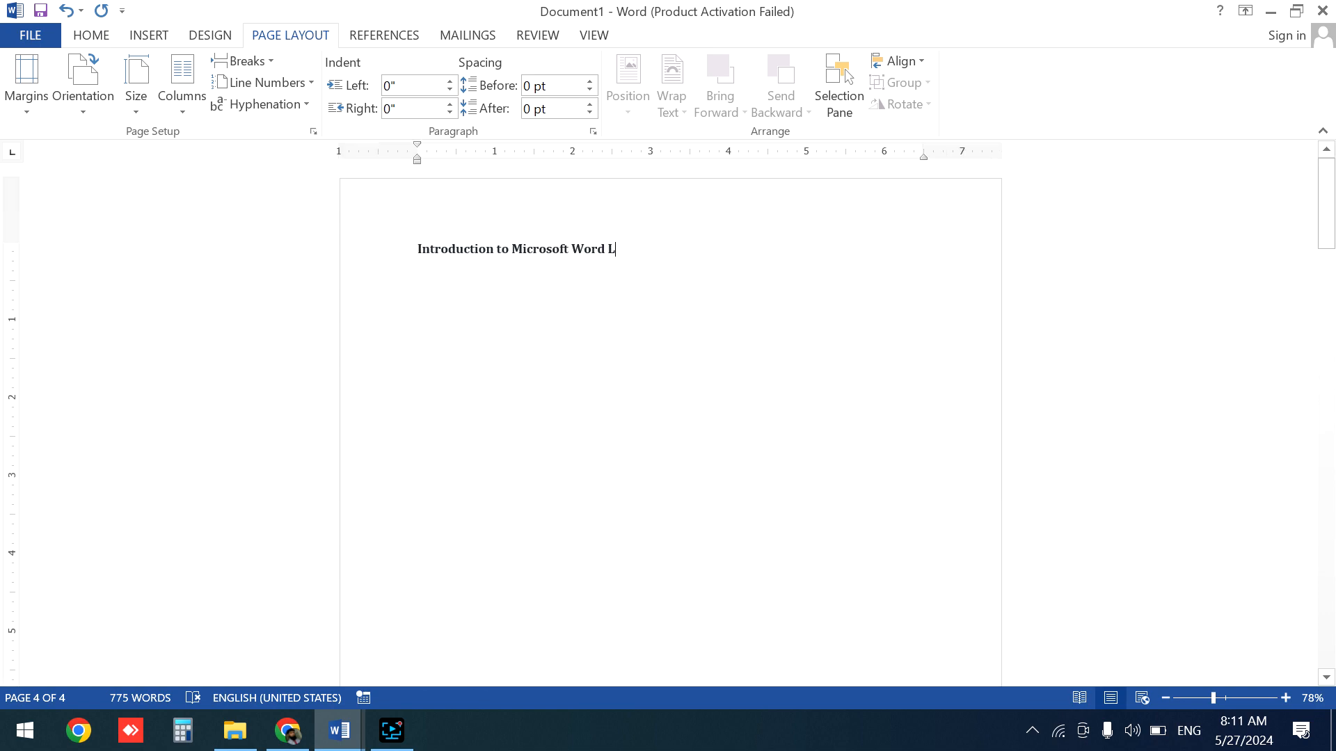
pyautogui.moveTo(1334, 263); pyautogui.dragTo(1329, 170)
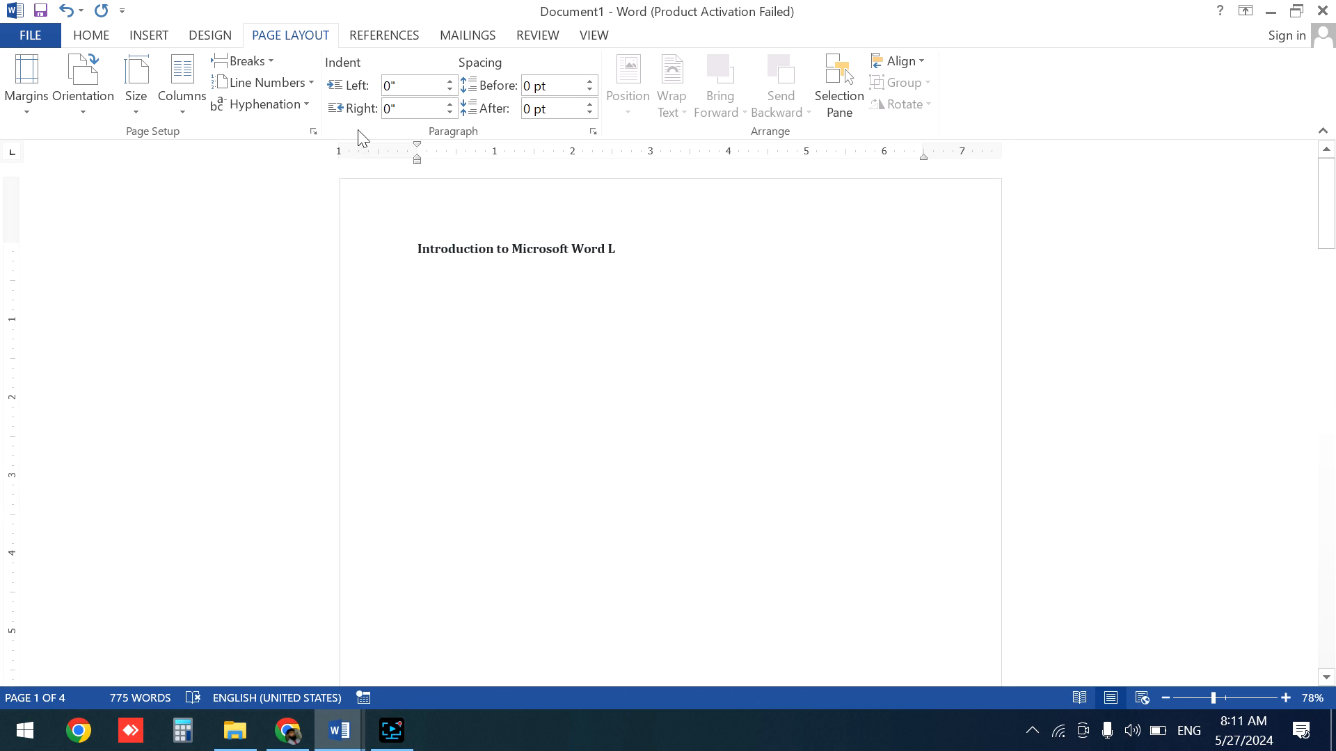
pyautogui.click(270, 64)
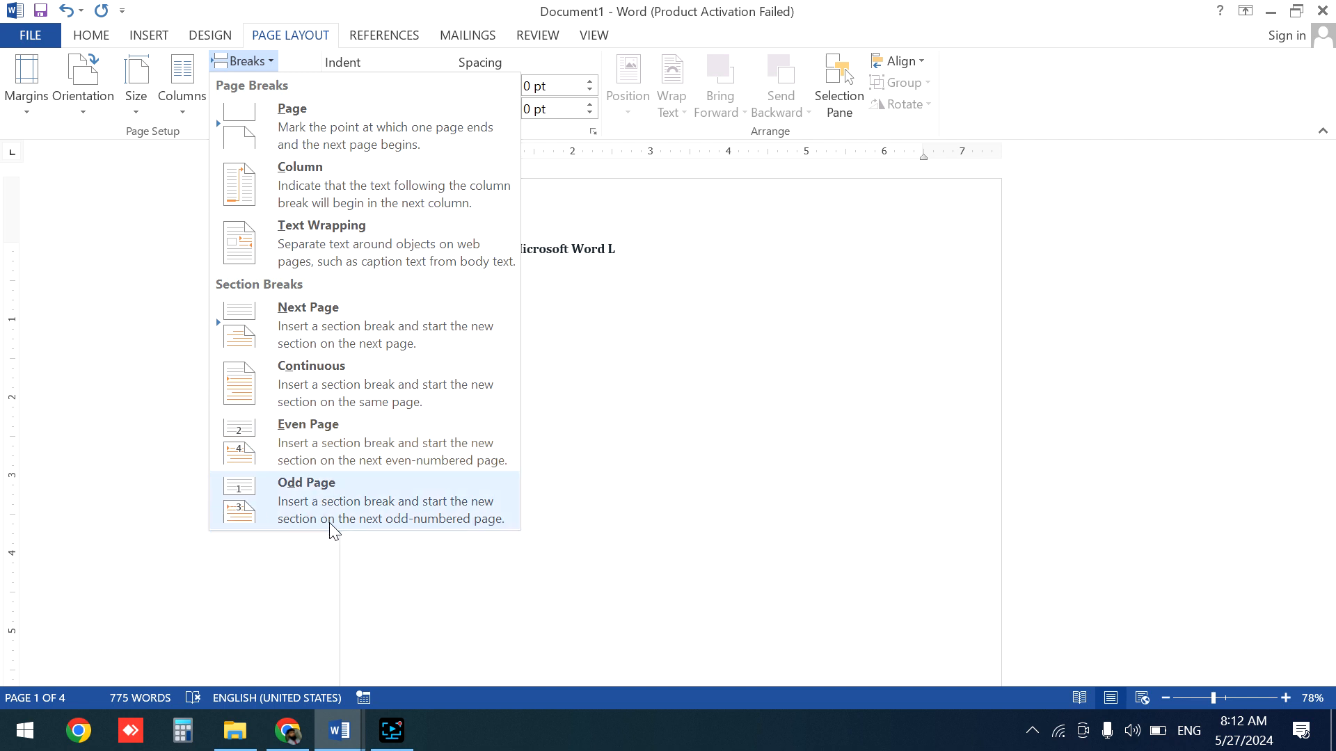
pyautogui.click(276, 502)
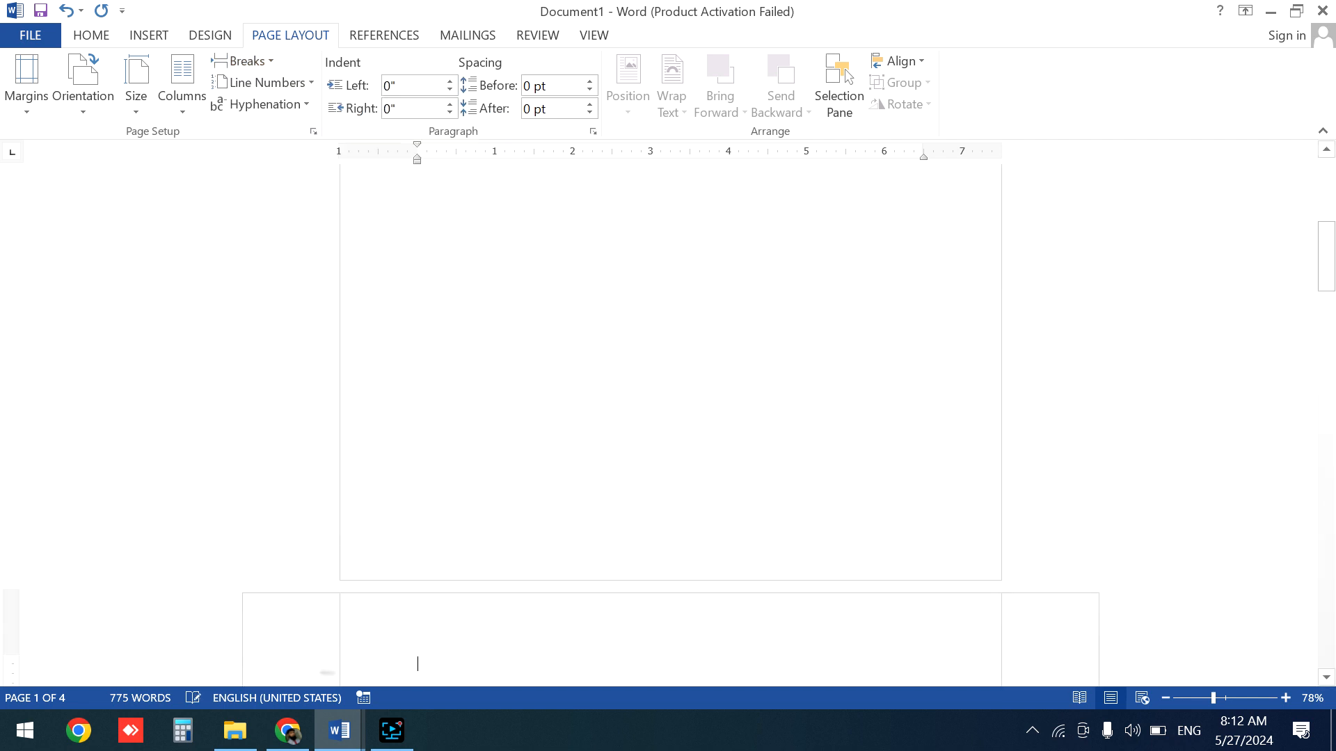
# - Try to delete the blank page after the title section and scroll through the following pages
pyautogui.click(802, 300)
pyautogui.press('BackSpace')
pyautogui.moveTo(1334, 244); pyautogui.dragTo(1333, 425)
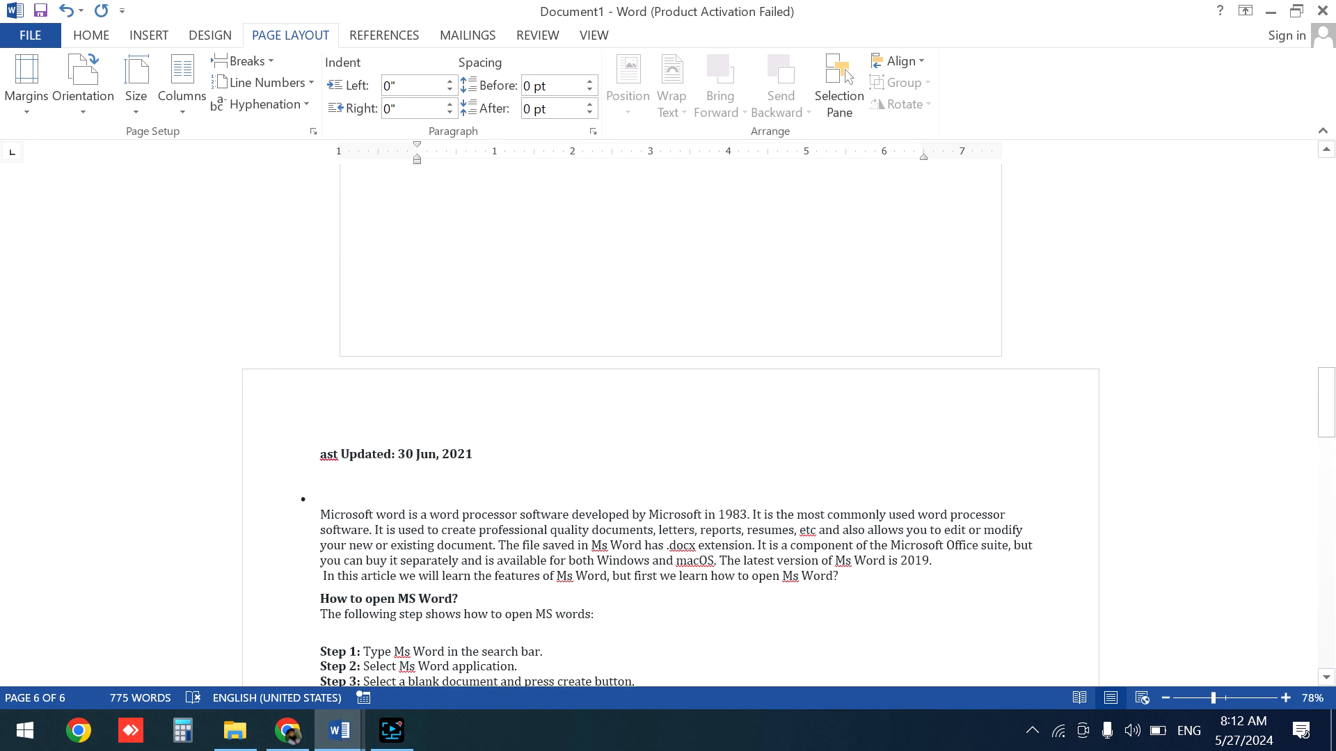
pyautogui.scroll(10, 713, 378)
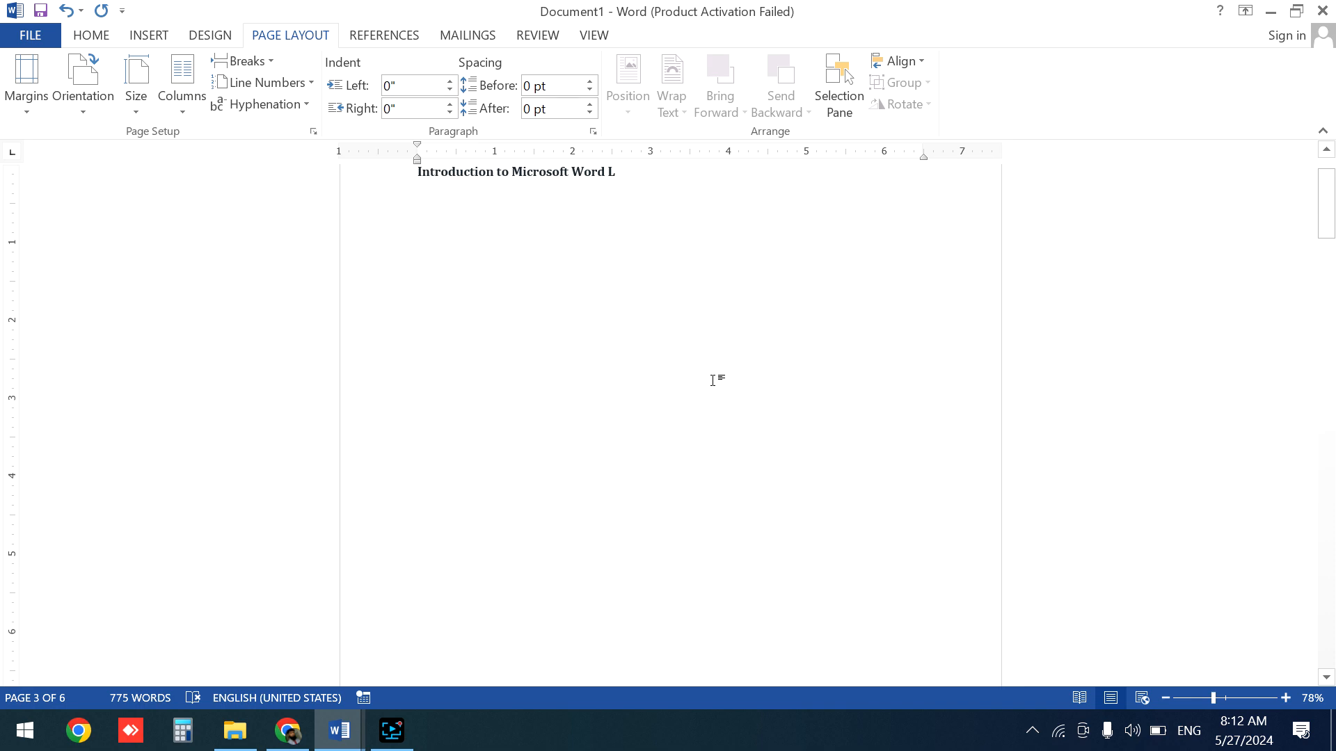
pyautogui.scroll(-8, 712, 380)
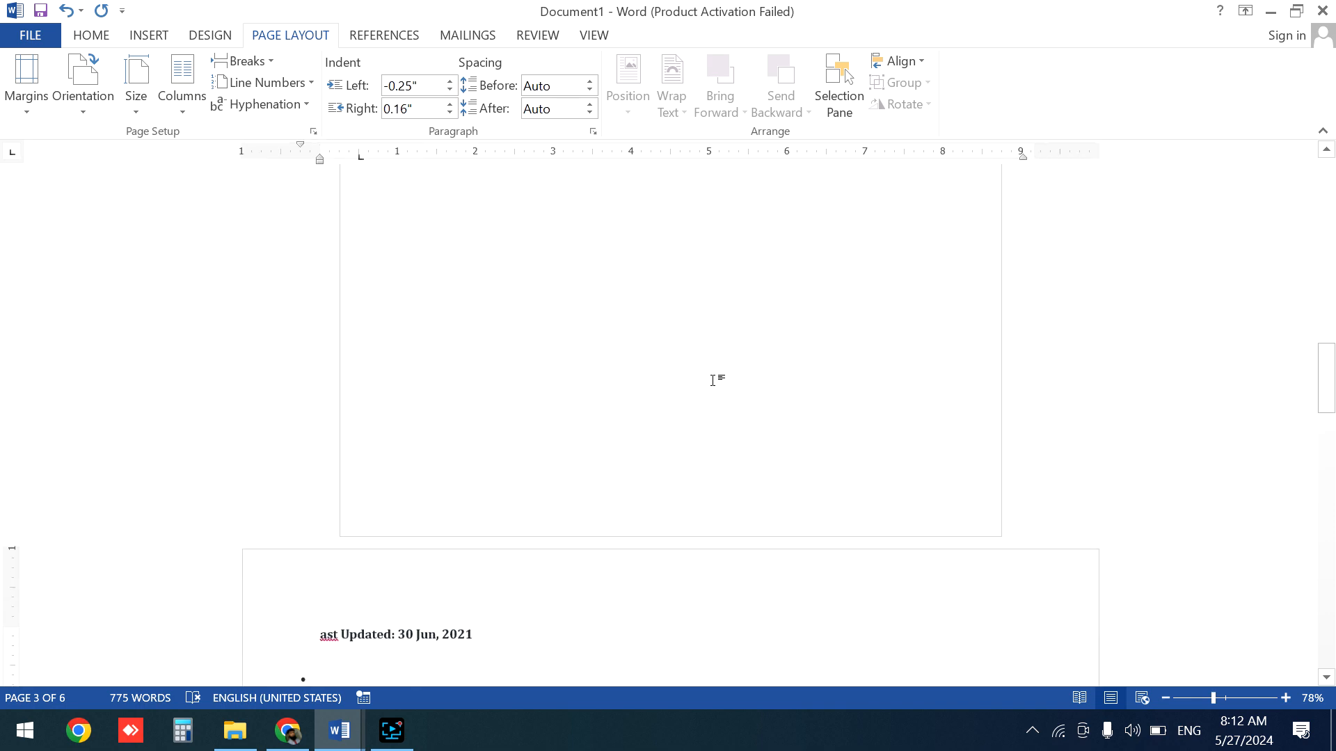
pyautogui.scroll(-4, 713, 380)
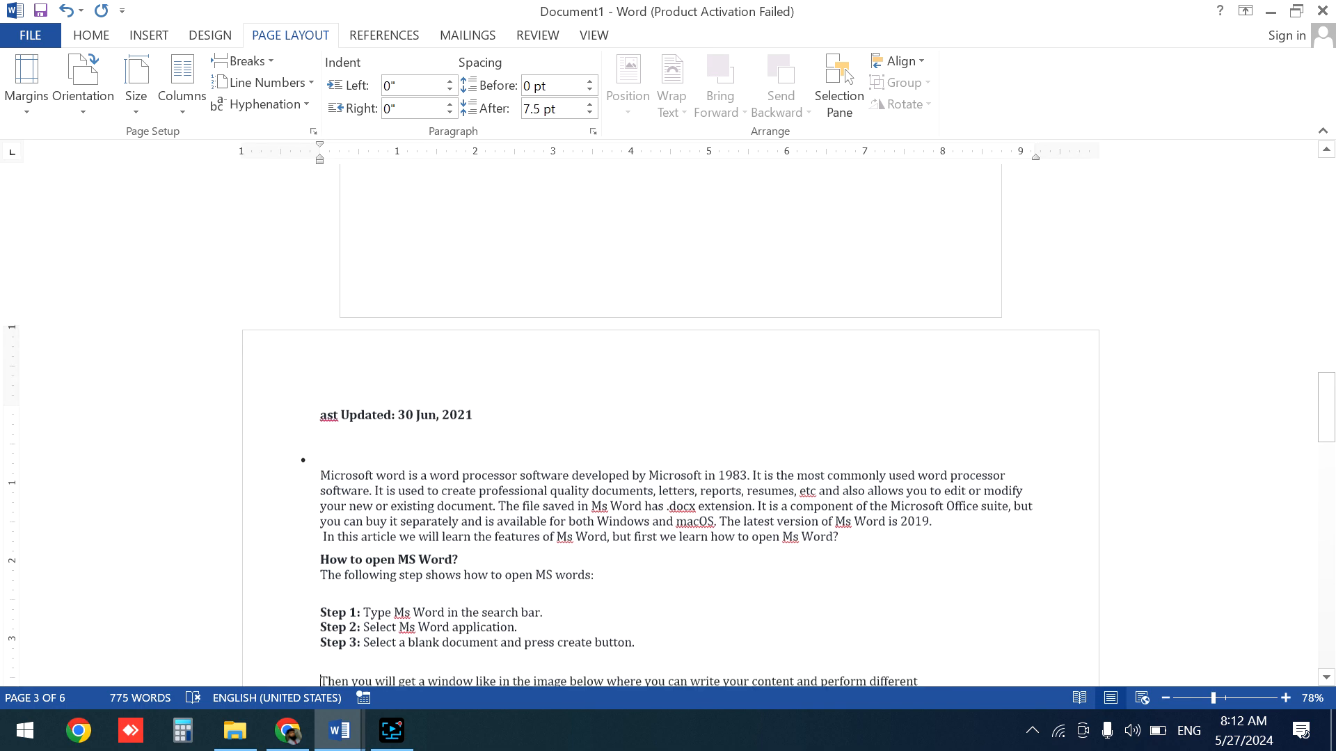
pyautogui.scroll(-8, 712, 380)
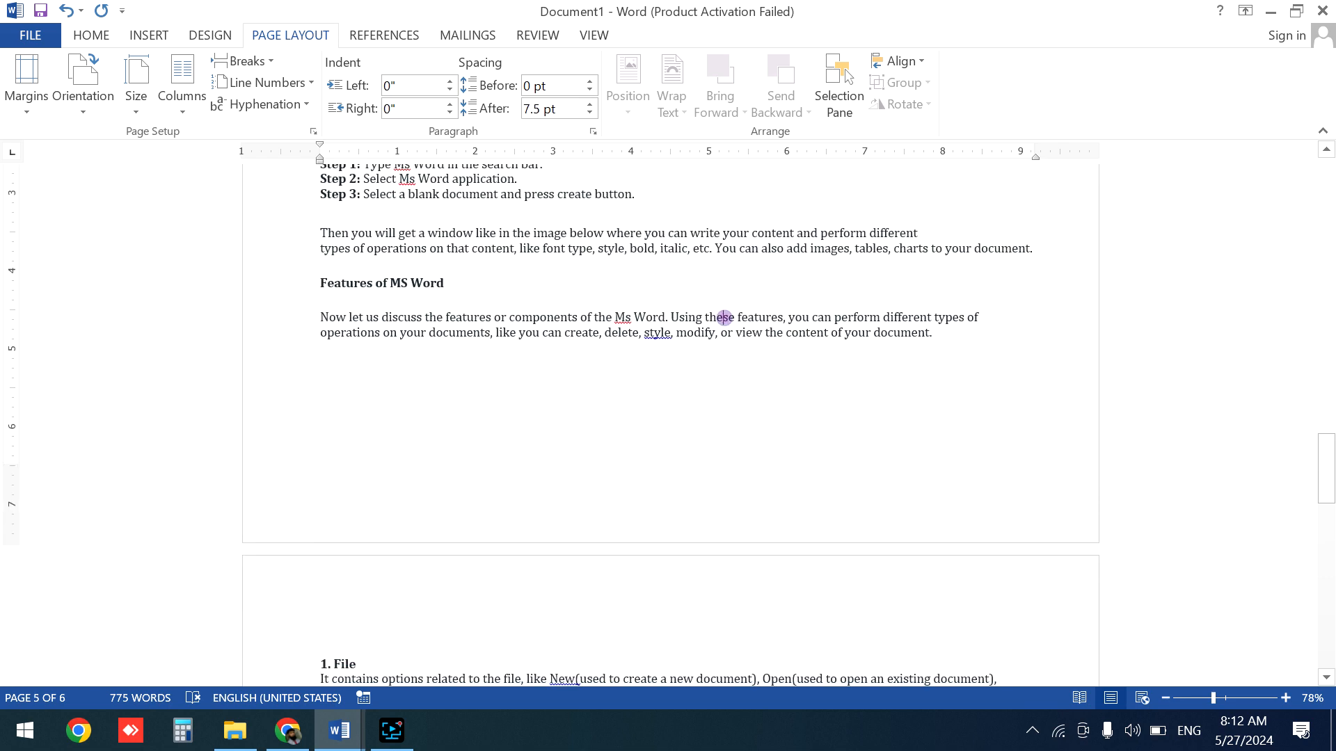
# - Set the section with the introduction and 'Features of MS Word' text to Portrait orientation
pyautogui.click(80, 86)
pyautogui.click(111, 148)
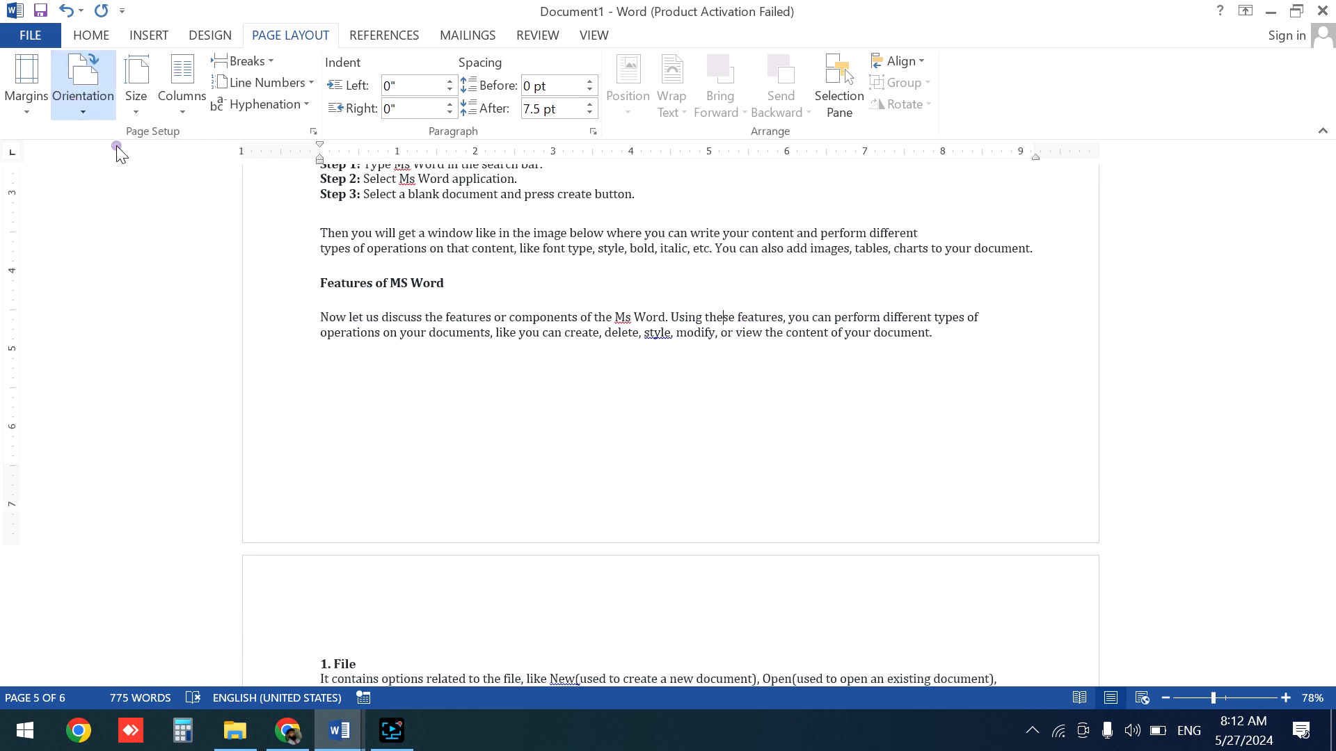
pyautogui.click(676, 394)
pyautogui.scroll(-15, 676, 394)
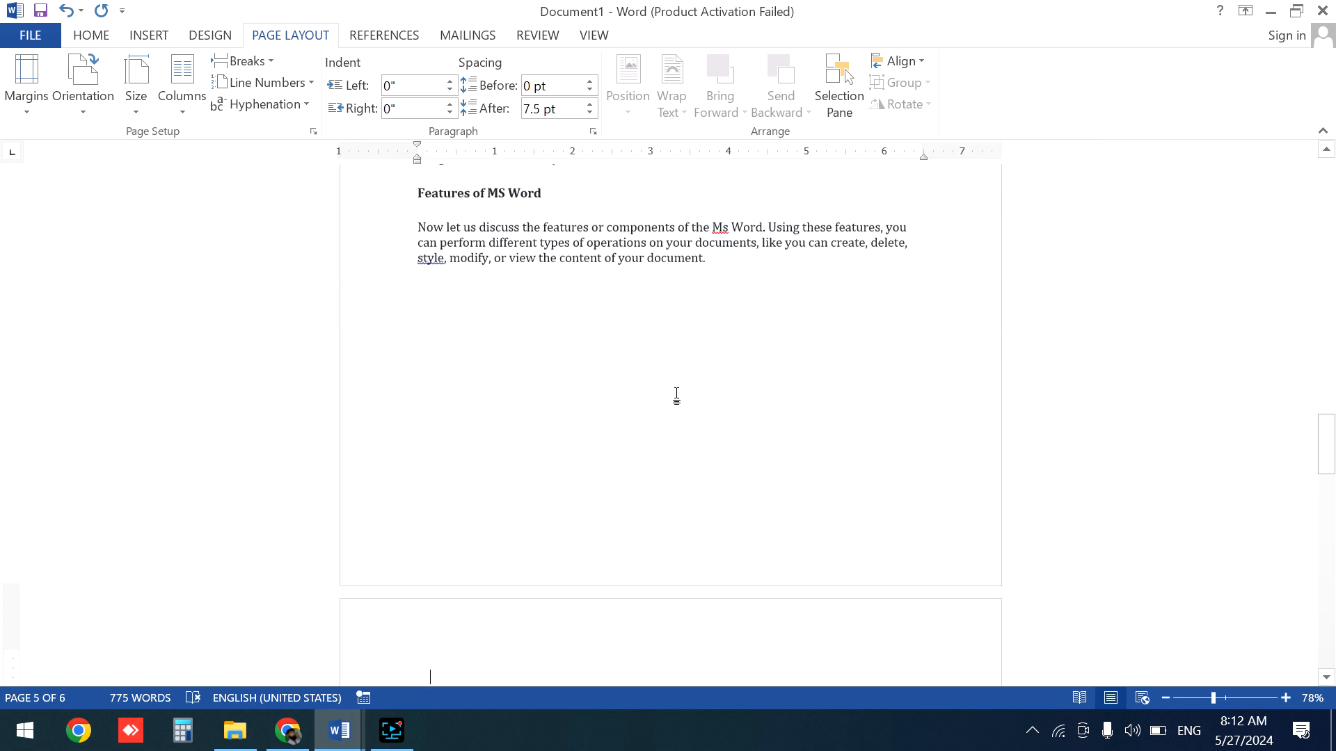
# - Set the final section, ending with '10. View', to Landscape orientation
pyautogui.hotkey('ctrl', 'End')
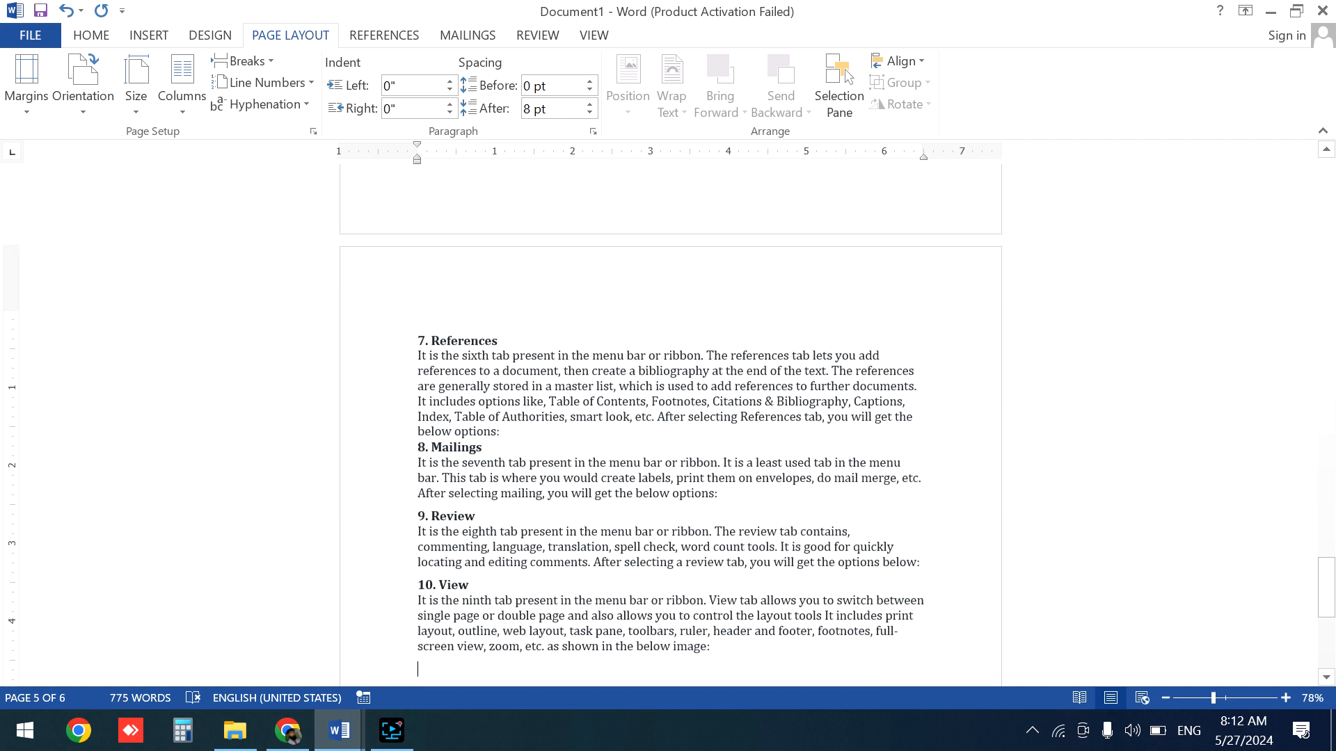
pyautogui.click(83, 91)
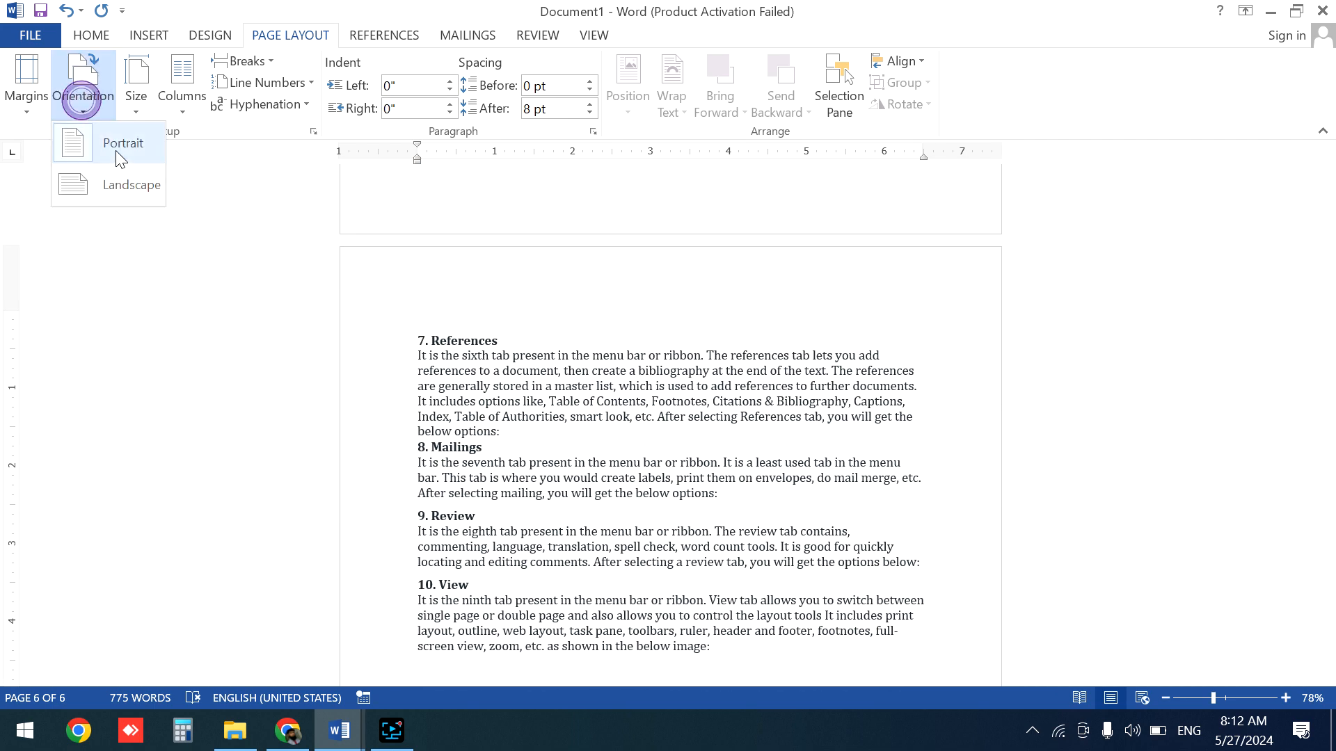
pyautogui.click(128, 185)
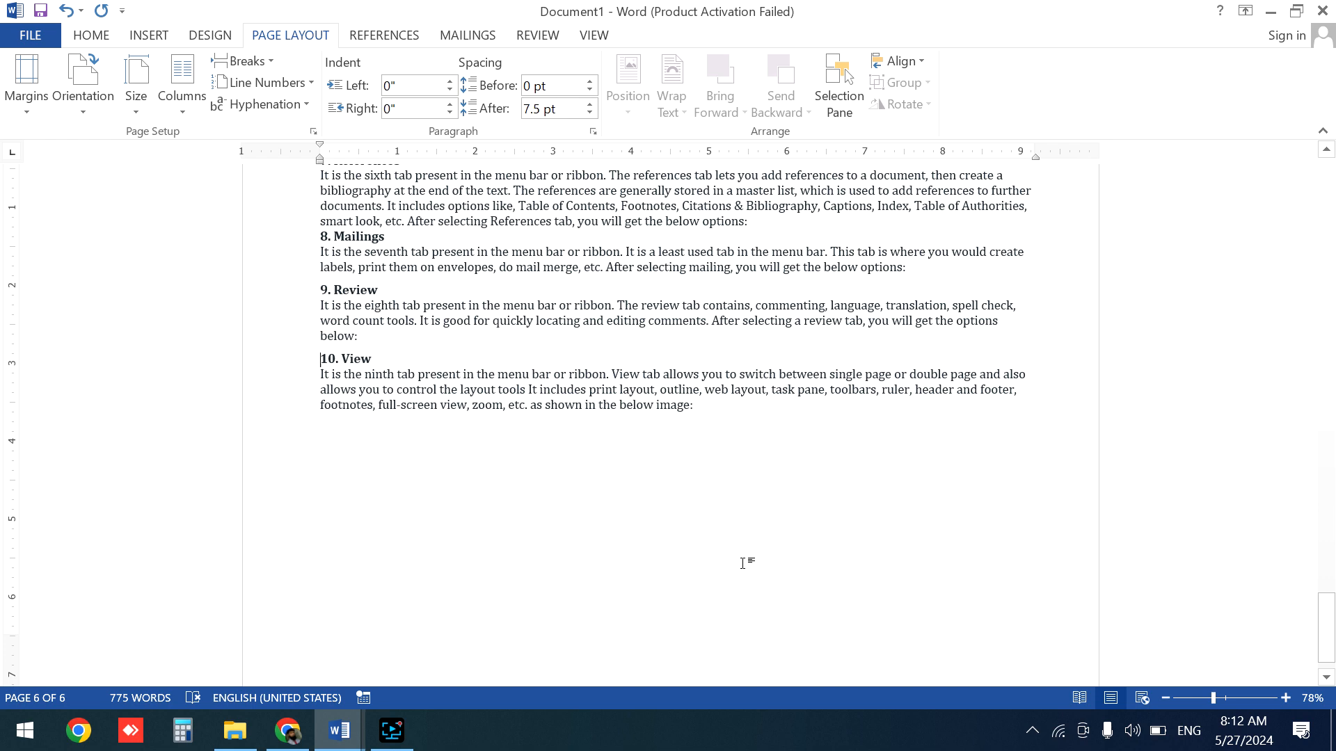
# - Return to the title on the first page and open the break options without choosing one
pyautogui.press('Up')
pyautogui.press('Up')
pyautogui.press('Up')
pyautogui.press('Up')
pyautogui.press('Up')
pyautogui.press('Up')
pyautogui.press('Up')
pyautogui.press('Up')
pyautogui.press('Up')
pyautogui.press('Up')
pyautogui.press('Up')
pyautogui.press('Up')
pyautogui.press('Up')
pyautogui.press('Up')
pyautogui.press('Up')
pyautogui.press('Up')
pyautogui.press('Up')
pyautogui.press('Up')
pyautogui.press('Up')
pyautogui.press('Up')
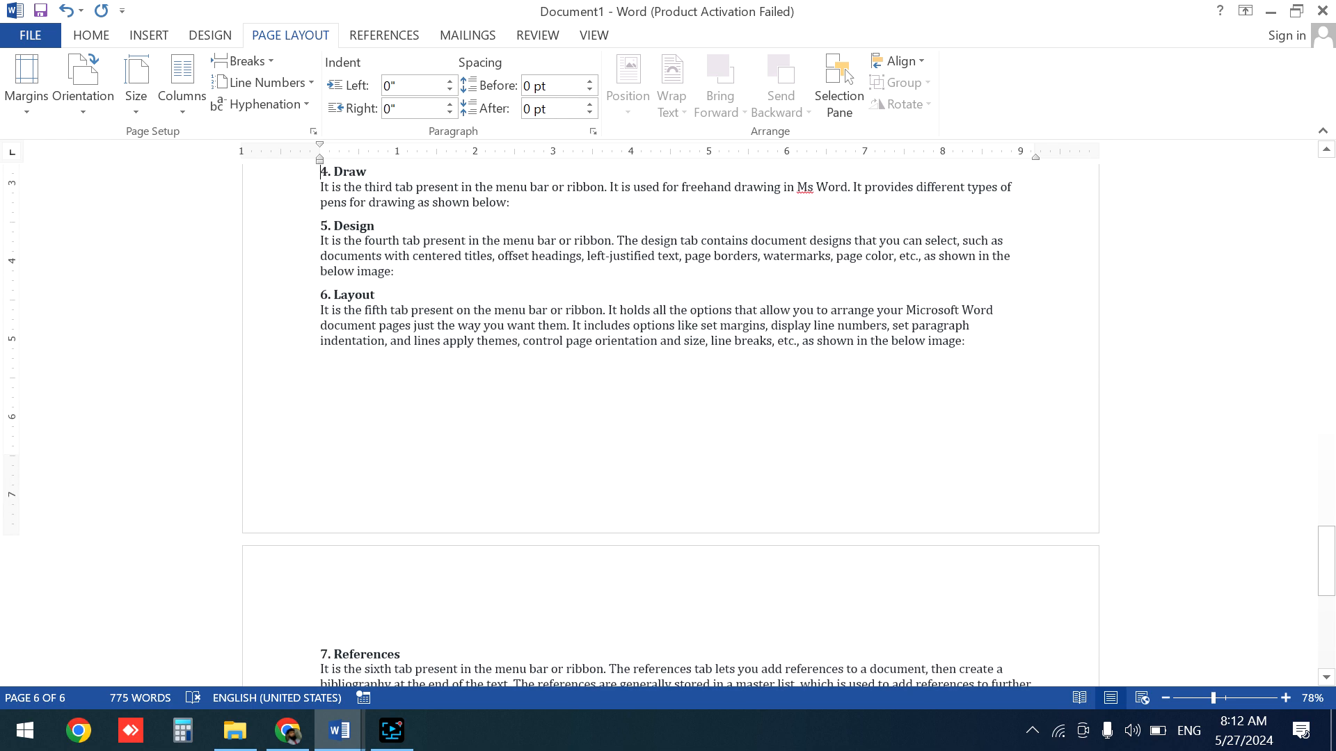
pyautogui.press('Up')
pyautogui.press('Up')
pyautogui.press('Up')
pyautogui.press('Up')
pyautogui.press('Up')
pyautogui.press('Up')
pyautogui.press('Up')
pyautogui.press('Up')
pyautogui.press('Up')
pyautogui.press('Up')
pyautogui.press('Up')
pyautogui.press('Up')
pyautogui.press('Up')
pyautogui.press('Up')
pyautogui.press('Up')
pyautogui.press('Up')
pyautogui.press('Up')
pyautogui.press('Up')
pyautogui.press('Up')
pyautogui.press('Up')
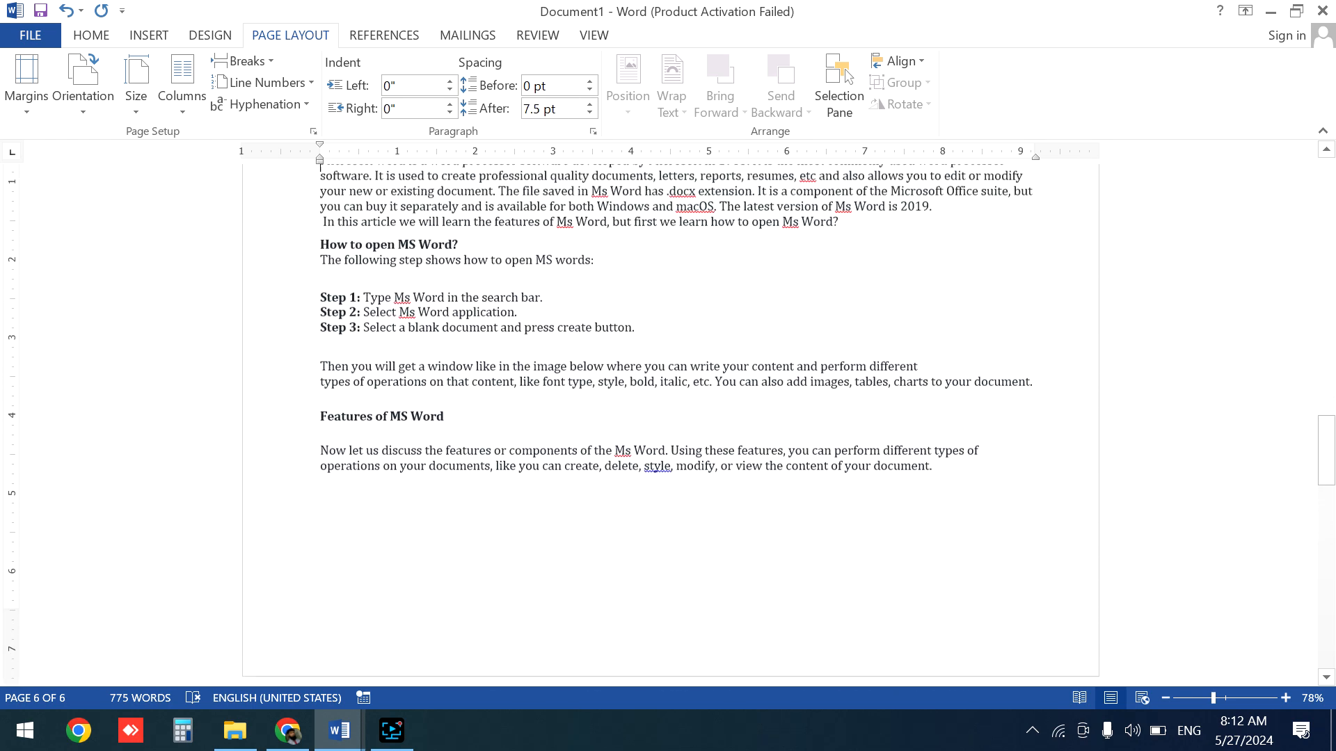
pyautogui.press('Up')
pyautogui.press('Up')
pyautogui.press('Up')
pyautogui.press('Up')
pyautogui.press('Up')
pyautogui.press('Up')
pyautogui.press('Up')
pyautogui.press('Up')
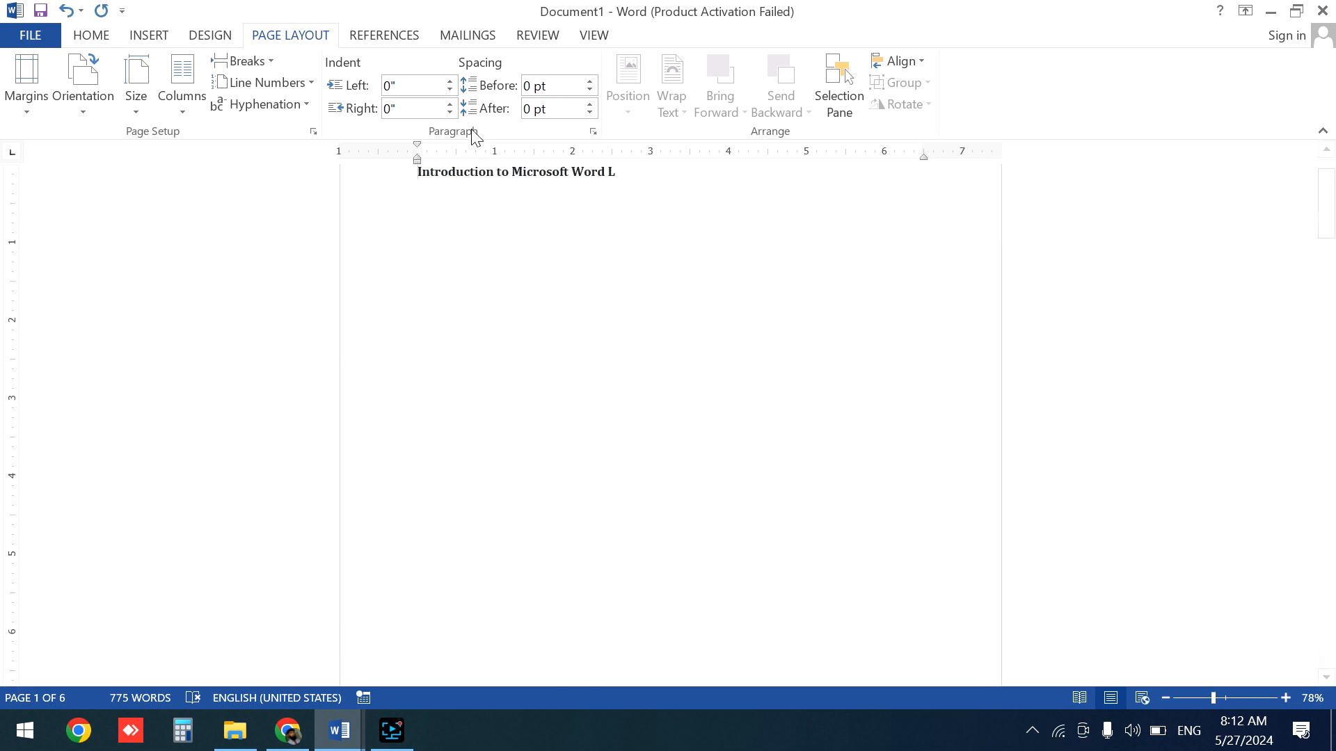
pyautogui.click(261, 61)
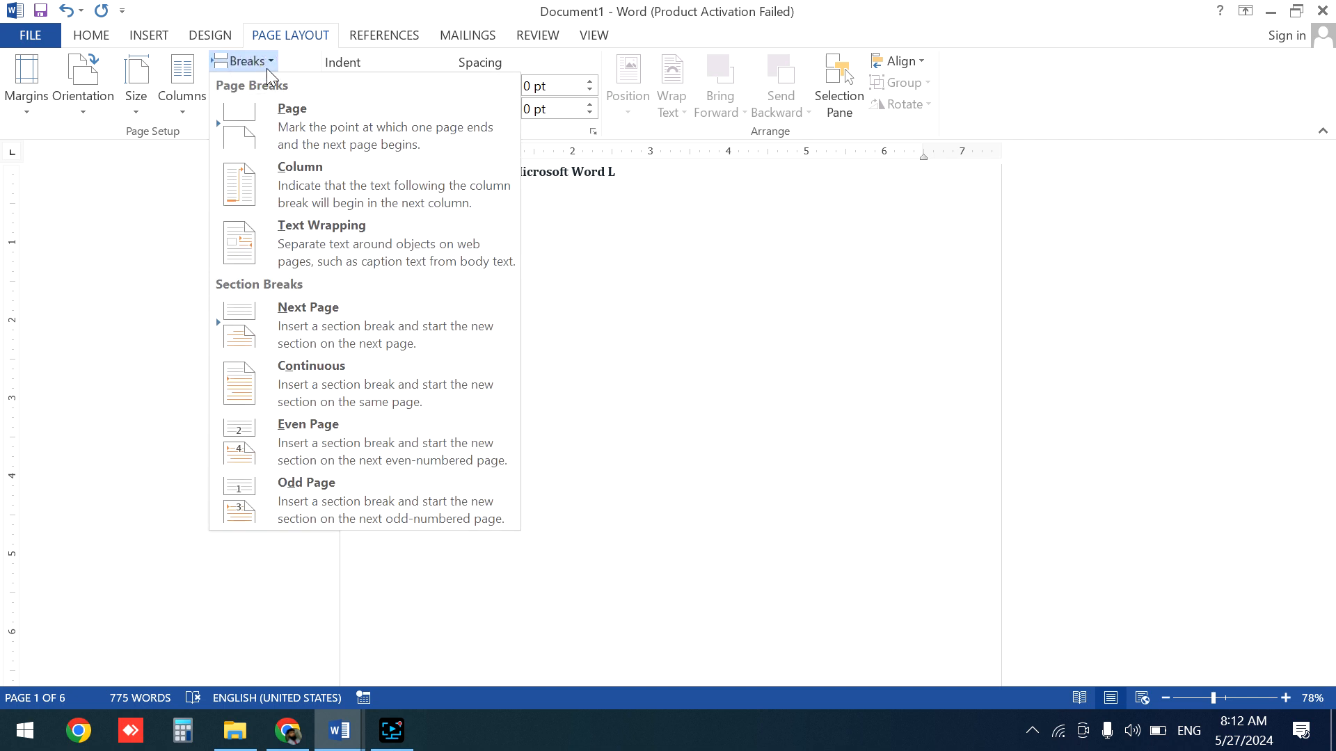
pyautogui.click(624, 294)
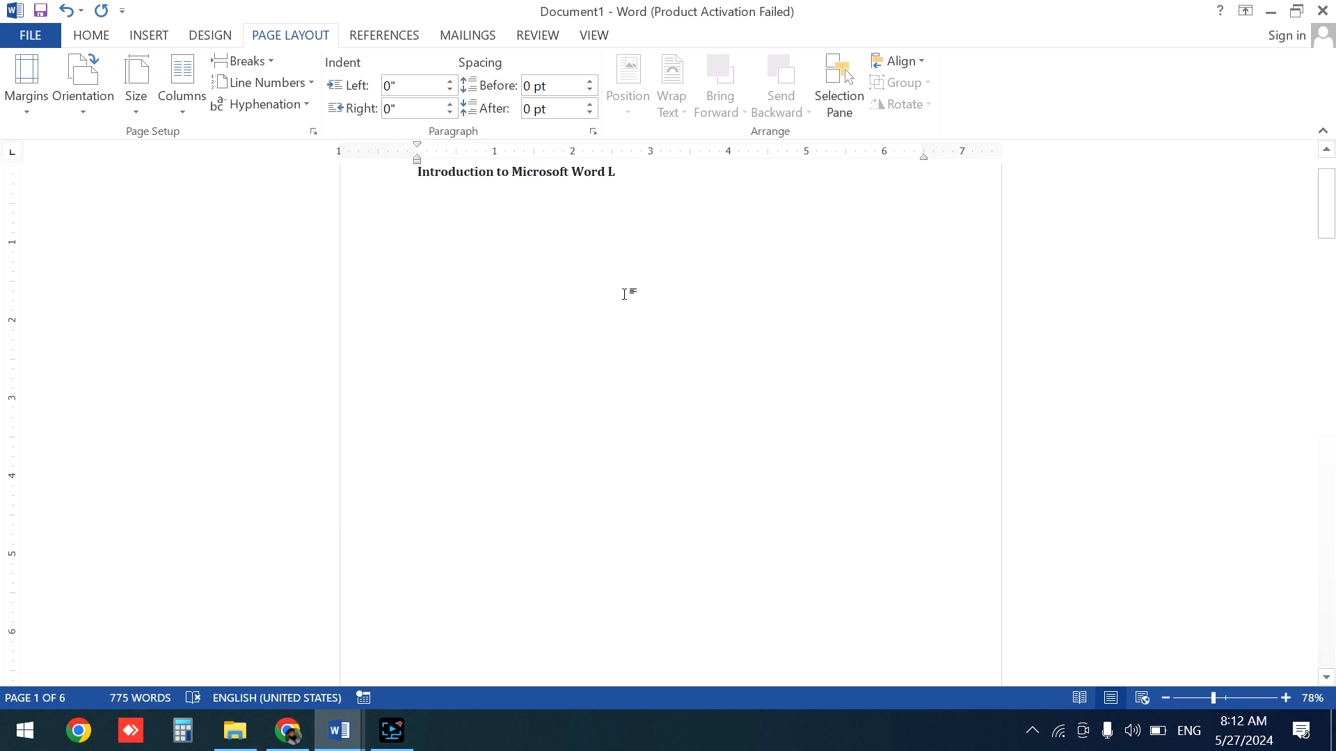